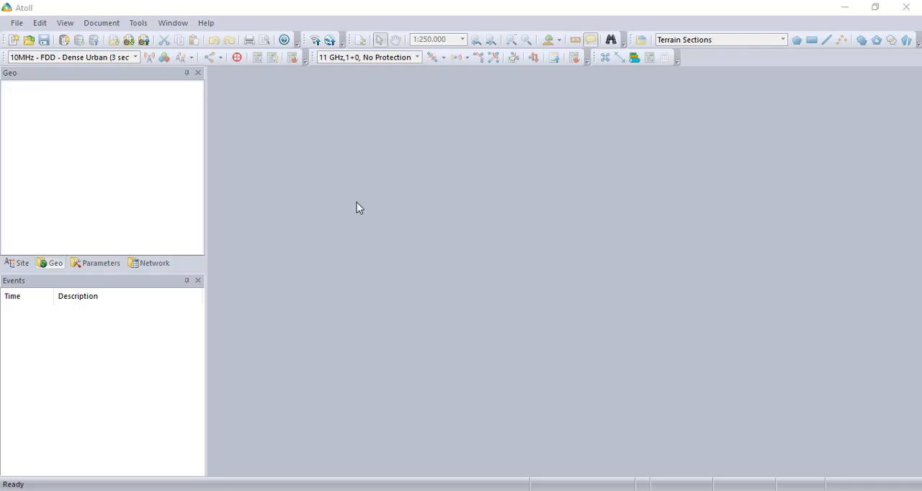
Create a new document from the LTE project template
{"action": "left_click", "coordinate": [16, 25]}
{"action": "mouse_move", "coordinate": [25, 41]}
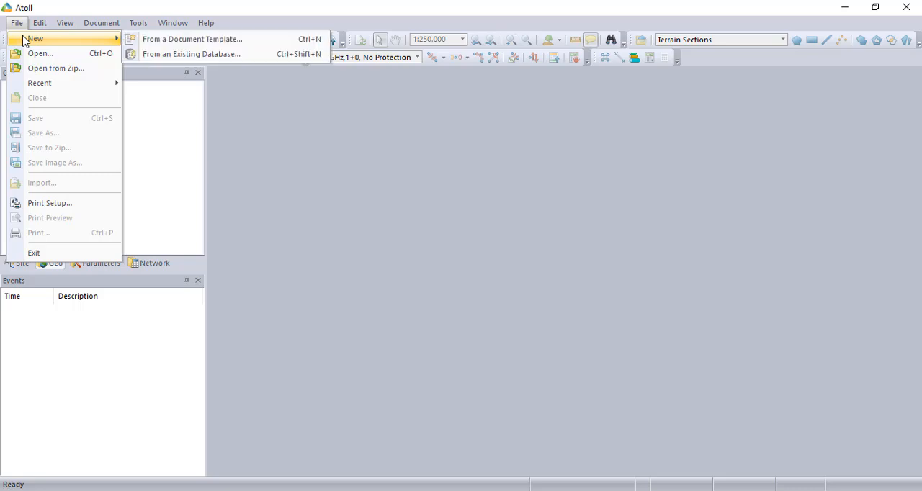
{"action": "left_click", "coordinate": [211, 41]}
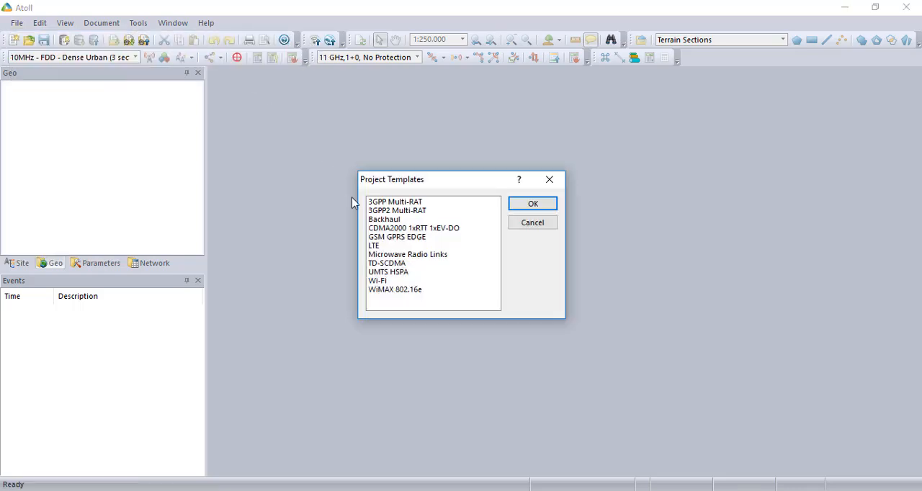
{"action": "left_click", "coordinate": [413, 246]}
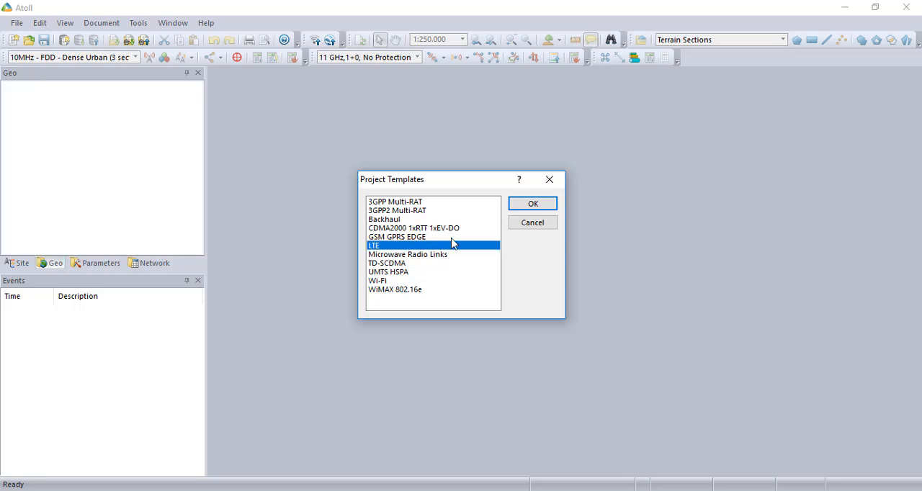
{"action": "left_click", "coordinate": [531, 209]}
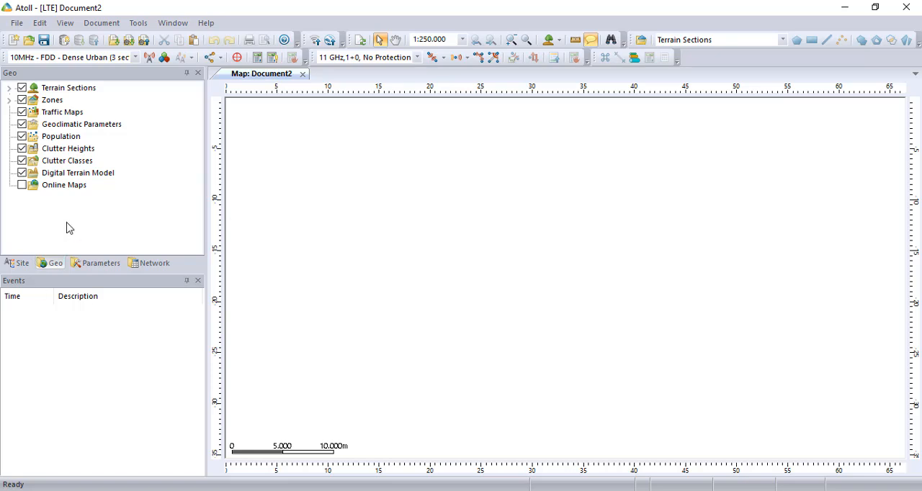
Import index.txt from the height folder of Atoll Rasters' Data clutter as Altitudes data
{"action": "left_click", "coordinate": [16, 23]}
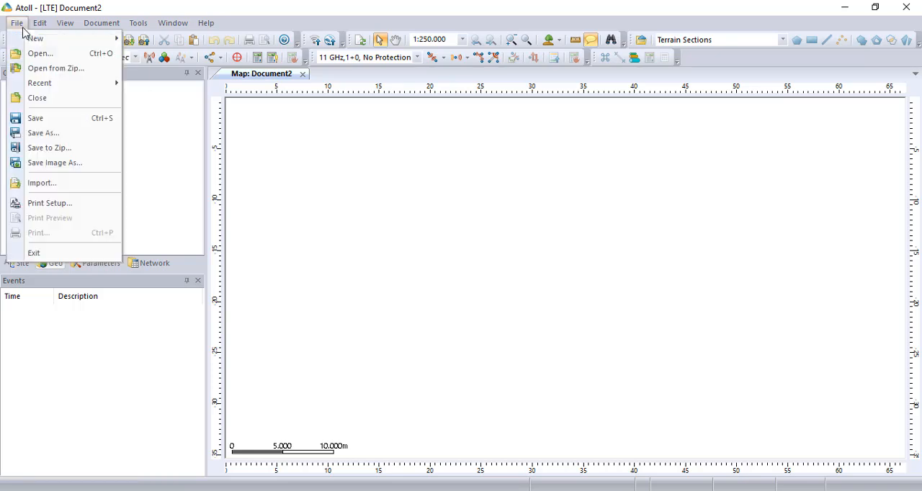
{"action": "left_click", "coordinate": [65, 183]}
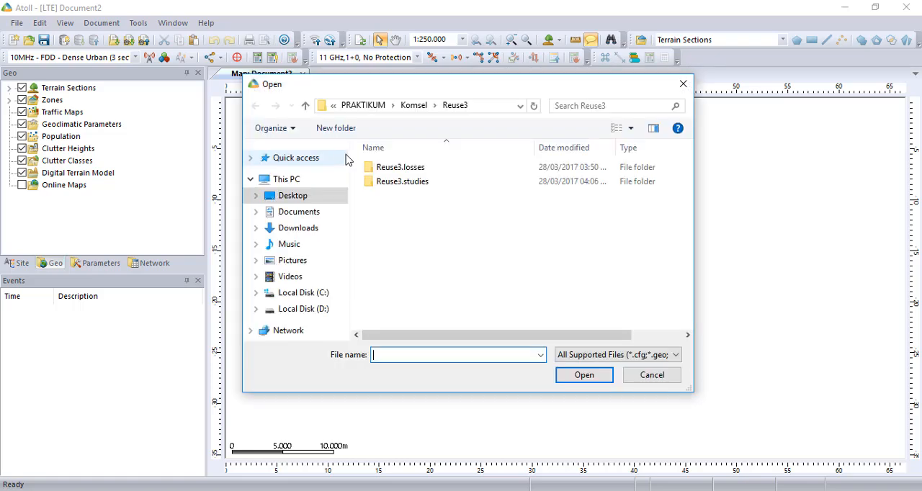
{"action": "left_click", "coordinate": [371, 111]}
{"action": "left_click", "coordinate": [356, 106]}
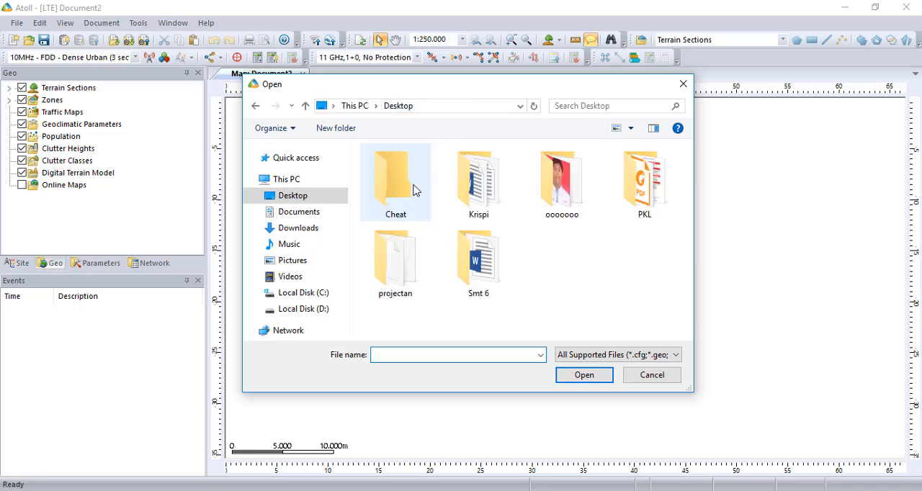
{"action": "left_click", "coordinate": [480, 204]}
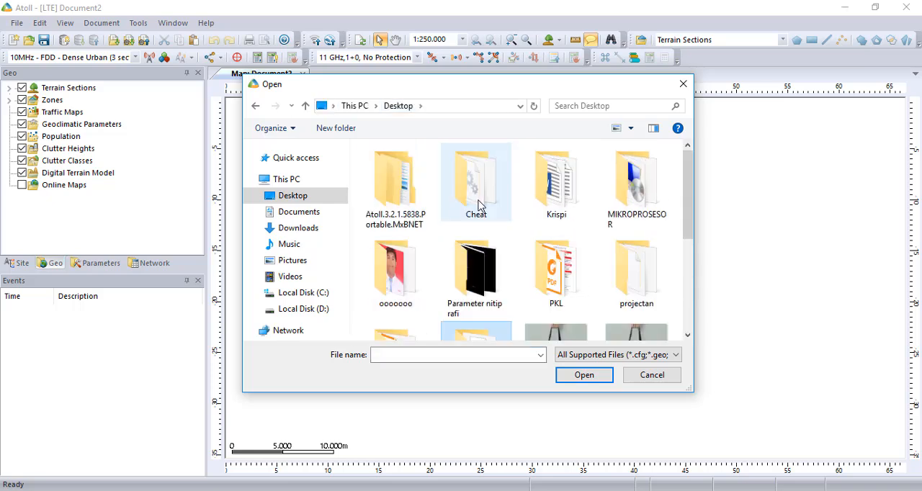
{"action": "double_click", "coordinate": [405, 195]}
{"action": "double_click", "coordinate": [402, 170]}
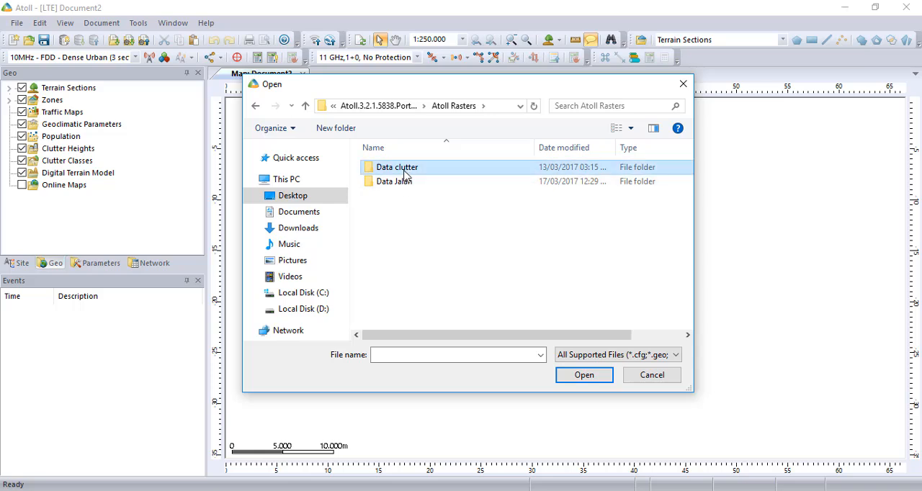
{"action": "double_click", "coordinate": [405, 173]}
{"action": "double_click", "coordinate": [404, 181]}
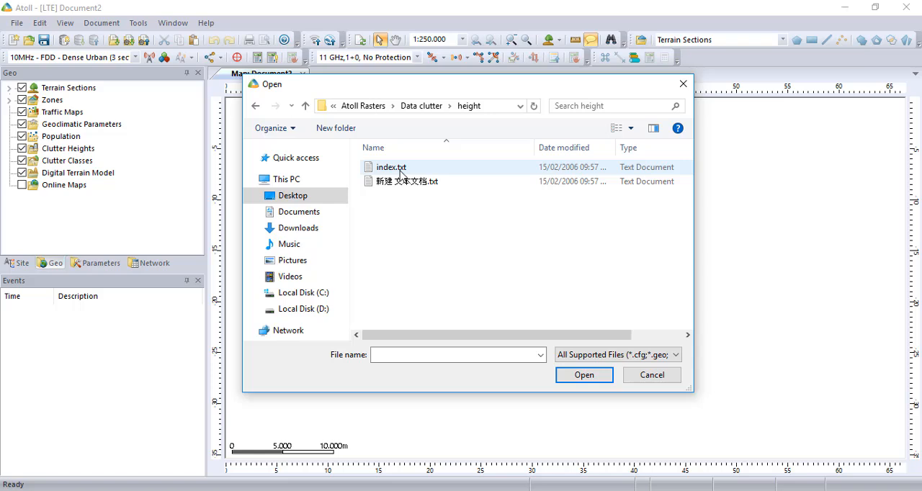
{"action": "double_click", "coordinate": [401, 170]}
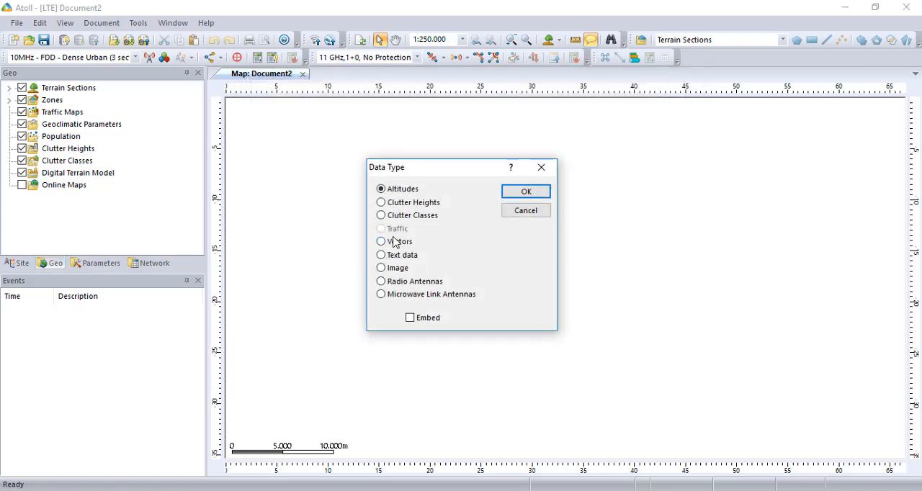
{"action": "left_click", "coordinate": [520, 192]}
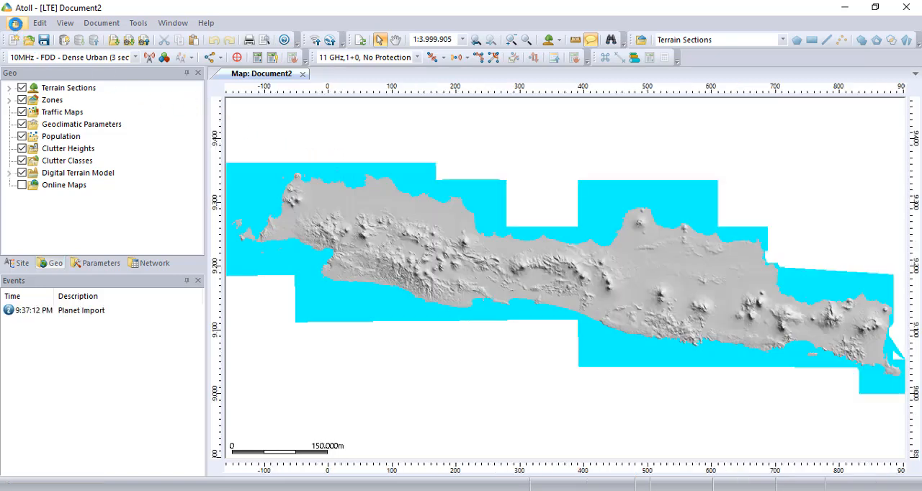
Import index.txt from the clutter folder of Data clutter as Clutter Classes data
{"action": "left_click", "coordinate": [15, 24]}
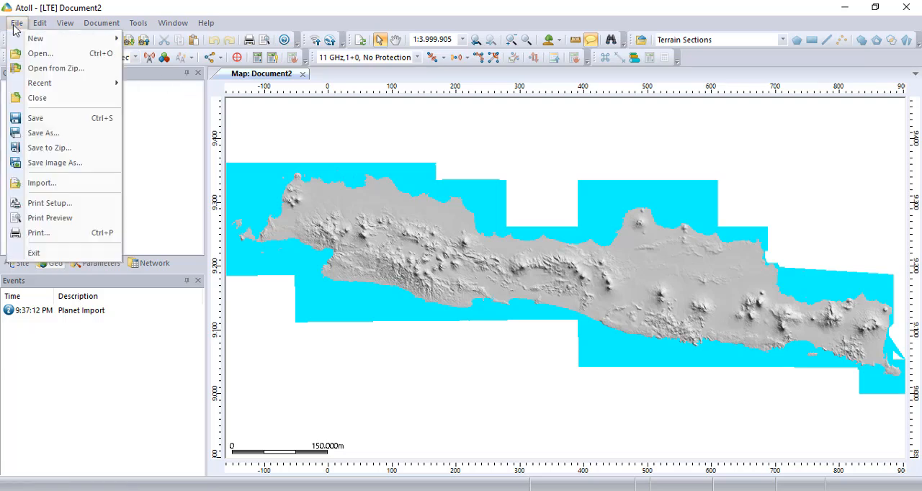
{"action": "left_click", "coordinate": [76, 185]}
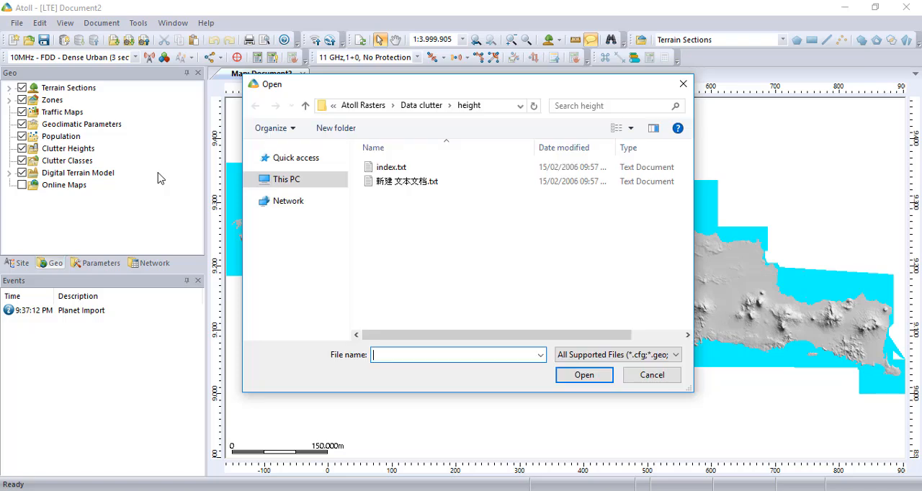
{"action": "left_click", "coordinate": [424, 106]}
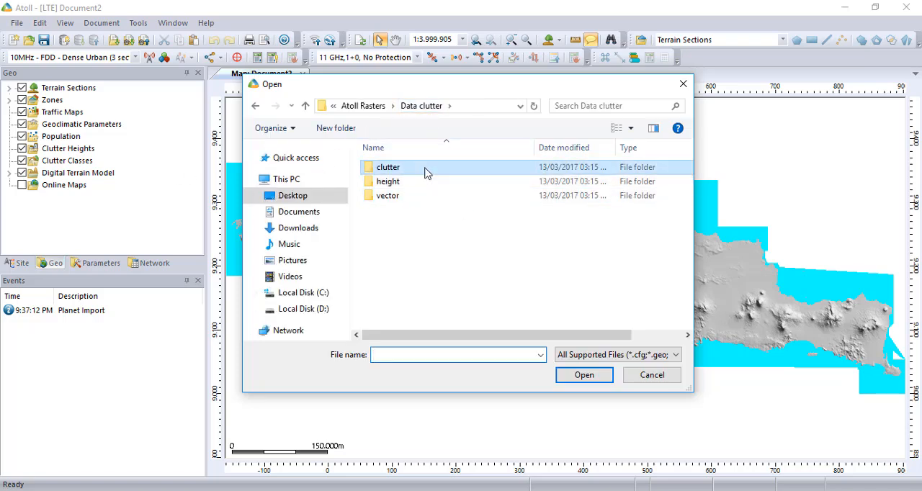
{"action": "double_click", "coordinate": [425, 172]}
{"action": "double_click", "coordinate": [425, 168]}
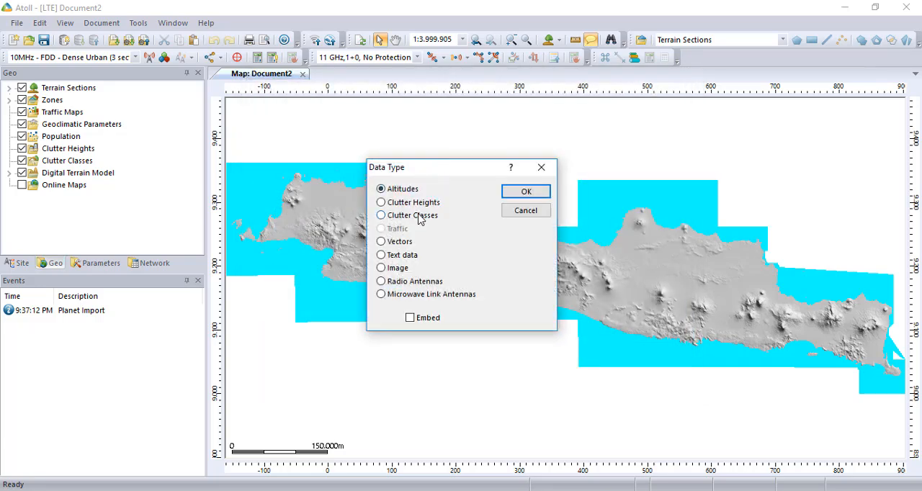
{"action": "left_click", "coordinate": [509, 195]}
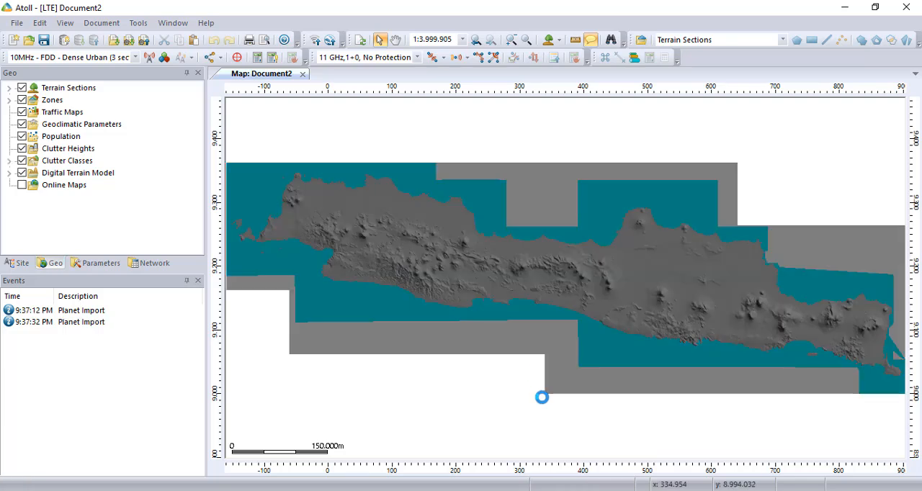
Import the same index.txt from the clutter folder again, this time as Clutter Heights data
{"action": "left_click", "coordinate": [14, 23]}
{"action": "left_click", "coordinate": [66, 185]}
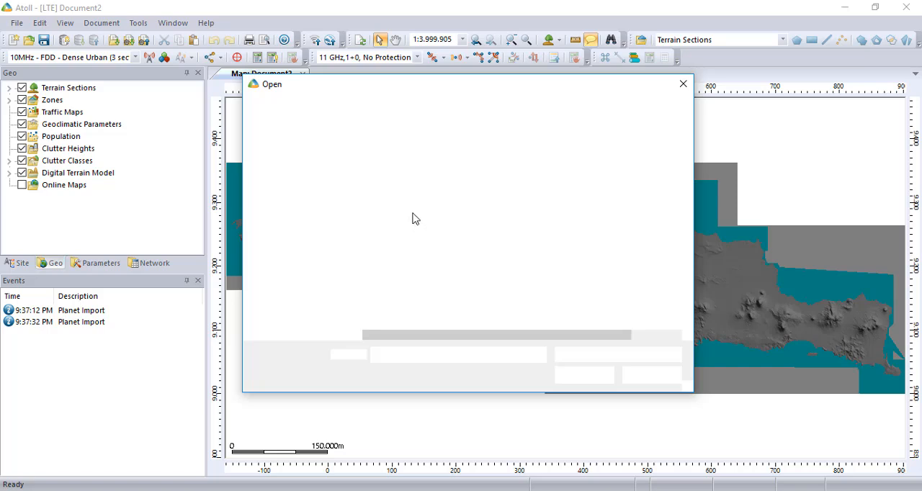
{"action": "double_click", "coordinate": [412, 173]}
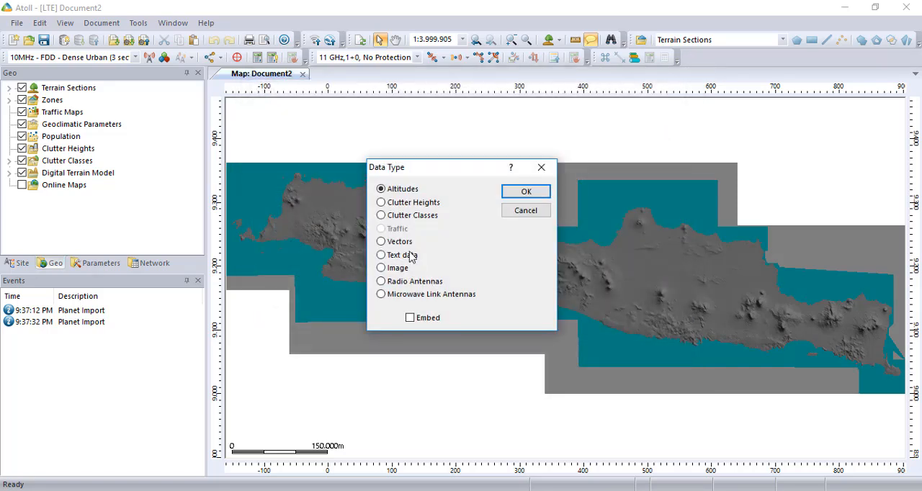
{"action": "left_click", "coordinate": [526, 192]}
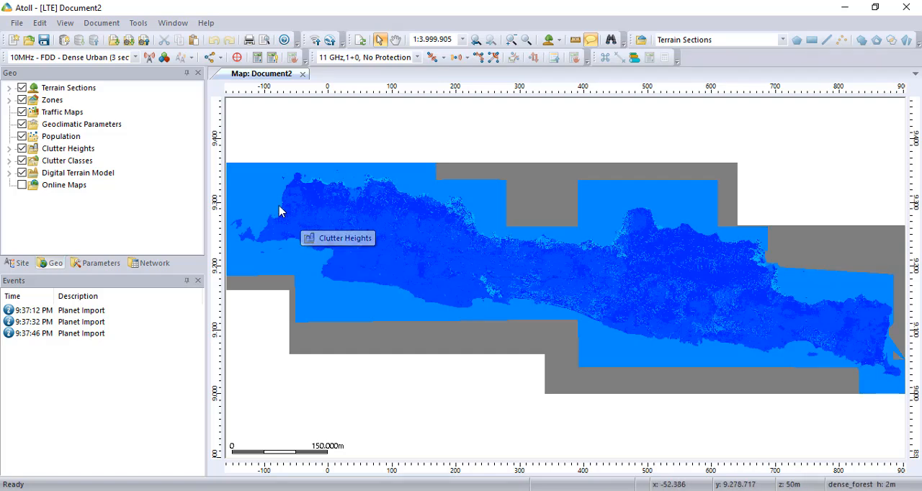
Import the road vector files VJAWA_Jalan1.TAB and VJAWA_Jalan2.TAB from the Data Jalan folder into Geo
{"action": "left_click", "coordinate": [12, 24]}
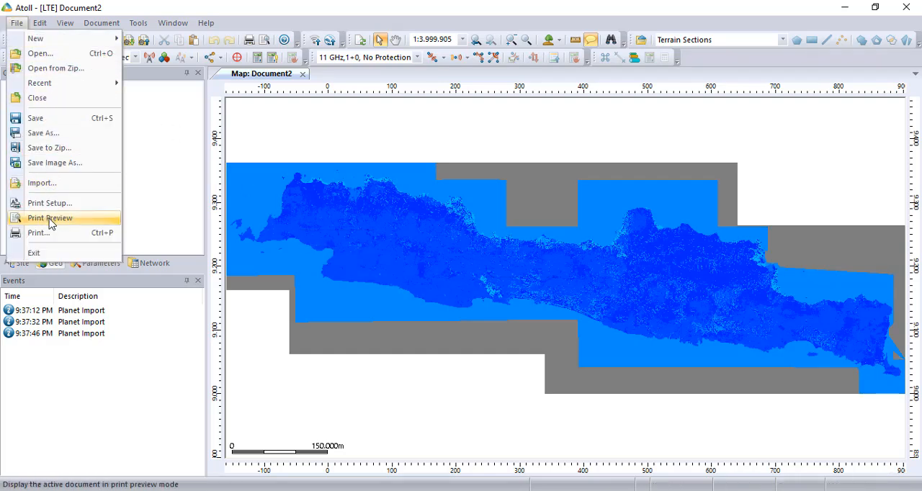
{"action": "left_click", "coordinate": [63, 186]}
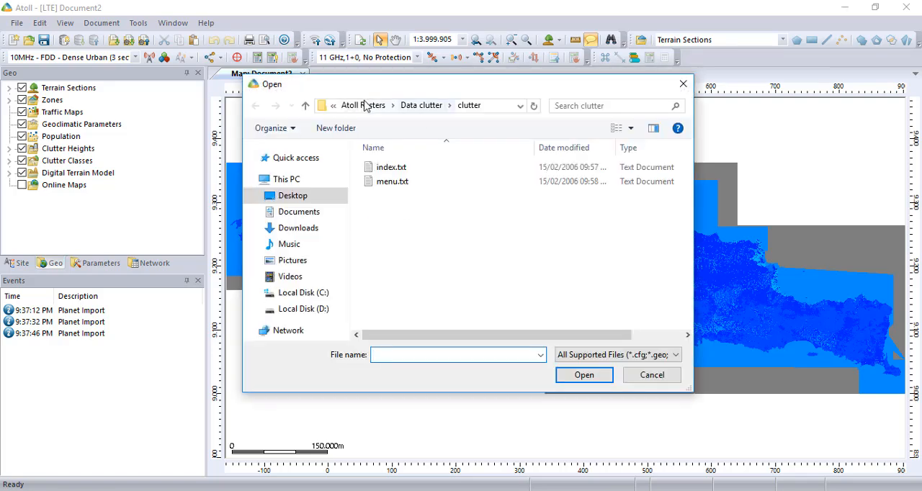
{"action": "left_click", "coordinate": [407, 108]}
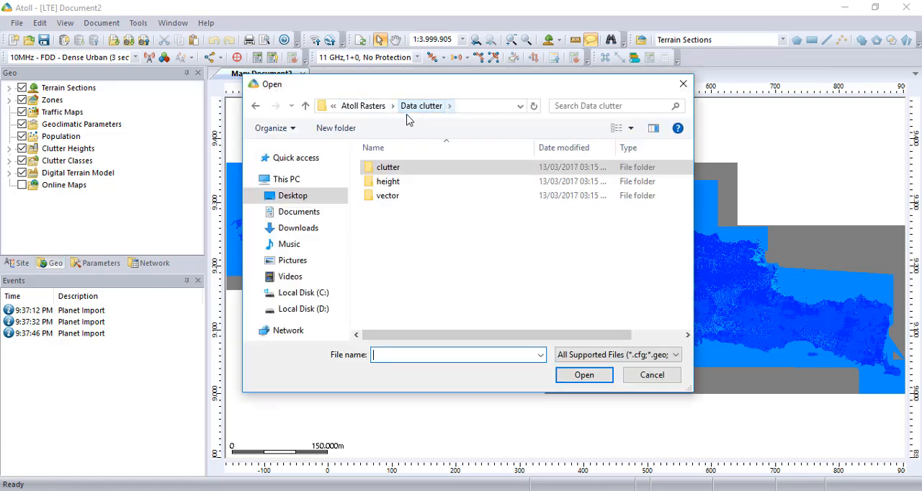
{"action": "left_click", "coordinate": [363, 106]}
{"action": "double_click", "coordinate": [401, 184]}
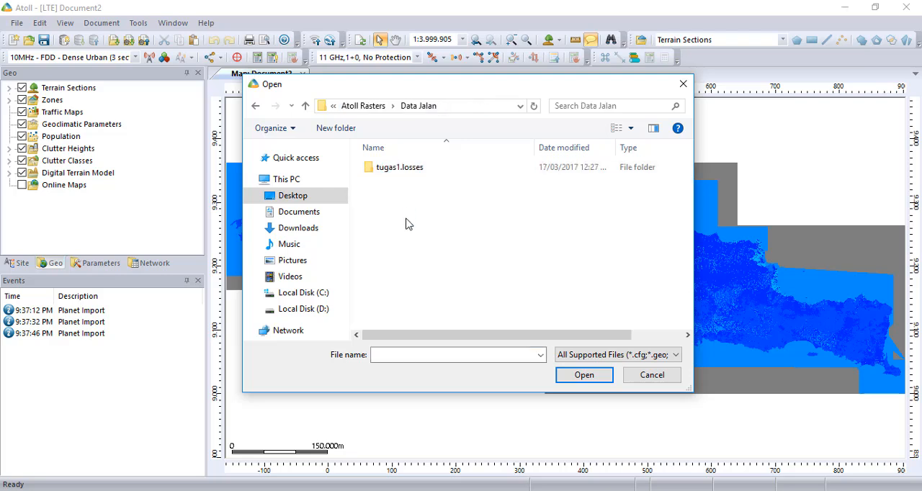
{"action": "left_click", "coordinate": [410, 238]}
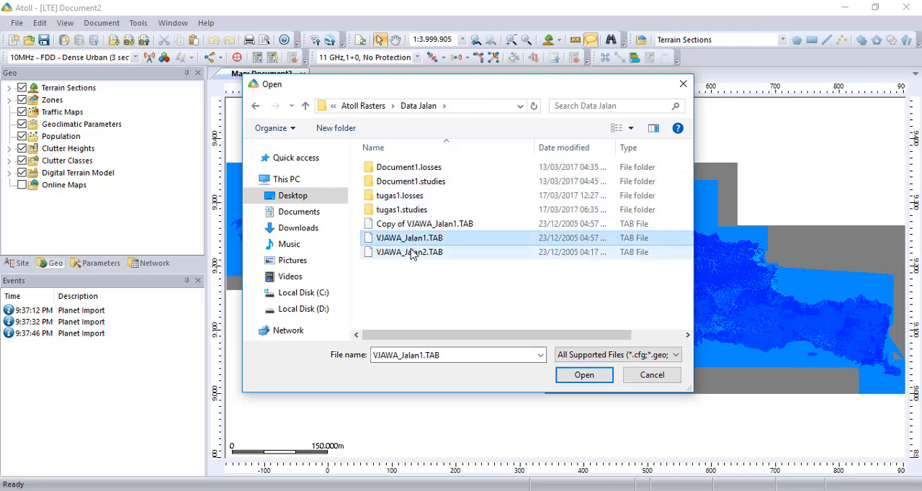
{"action": "left_click", "coordinate": [412, 253], "text": "ctrl"}
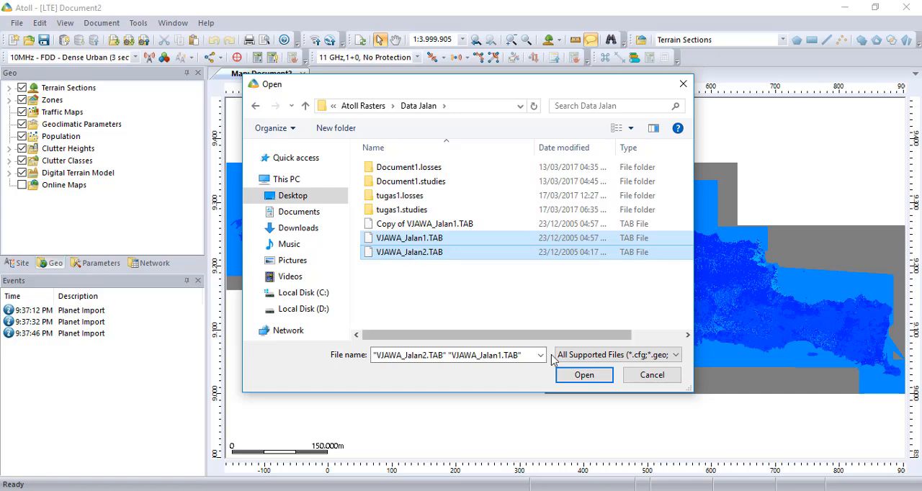
{"action": "left_click", "coordinate": [584, 376]}
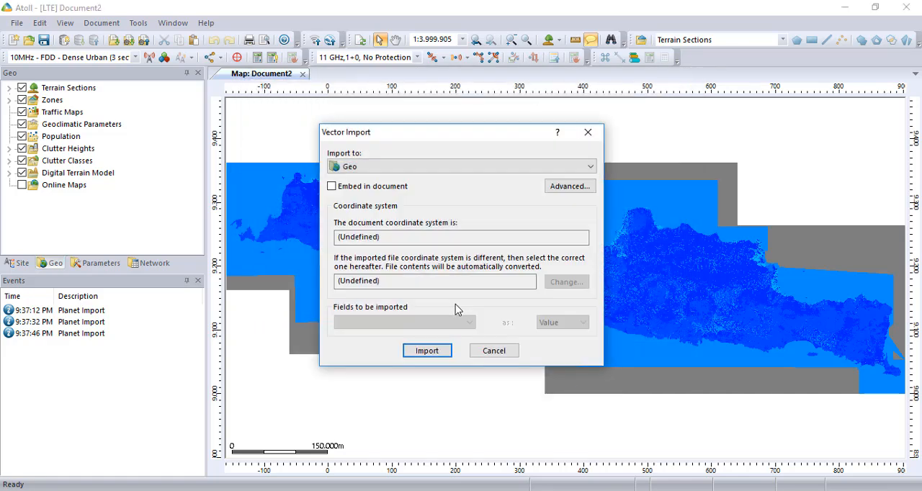
{"action": "left_click", "coordinate": [438, 351]}
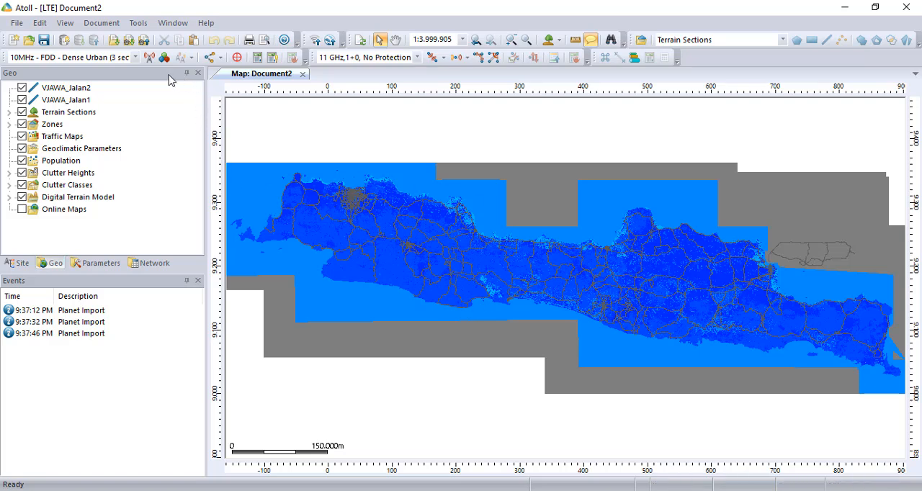
Frame the map on the dense road network near the island's northwest coast
{"action": "left_click", "coordinate": [527, 40]}
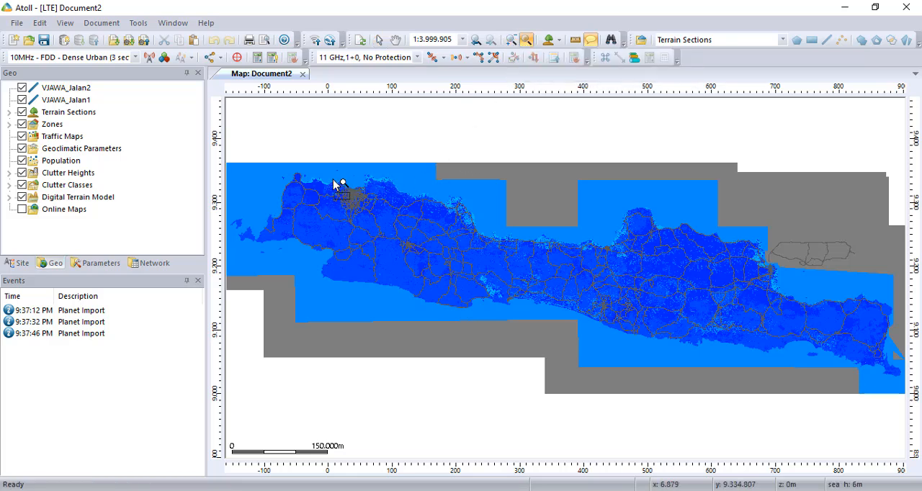
{"action": "left_click_drag", "start_coordinate": [335, 181], "coordinate": [377, 224]}
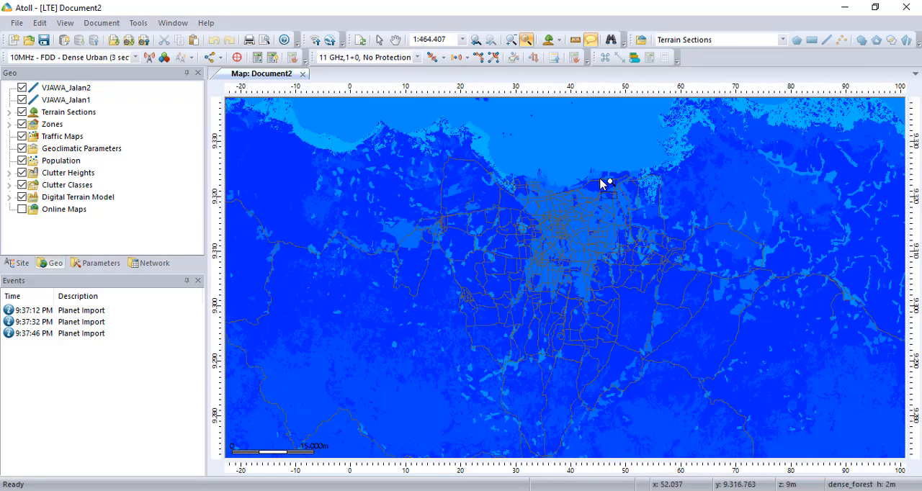
{"action": "left_click_drag", "start_coordinate": [363, 126], "coordinate": [725, 402]}
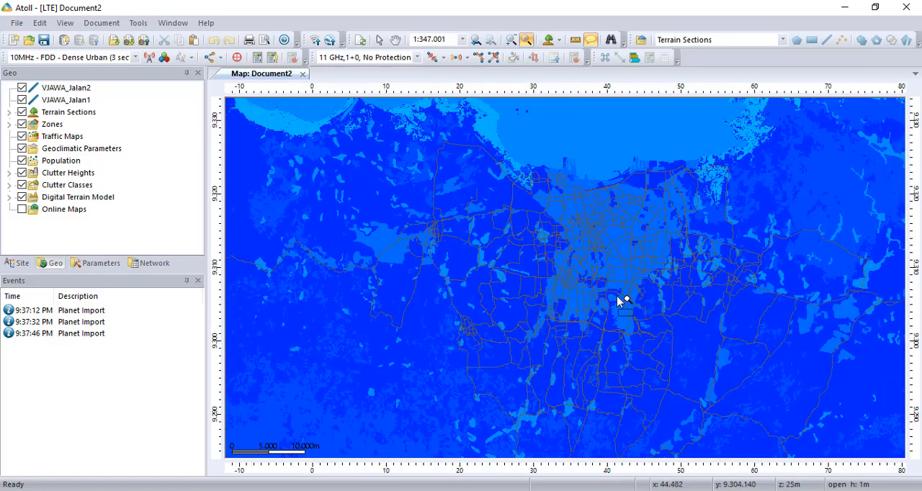
{"action": "left_click", "coordinate": [395, 40]}
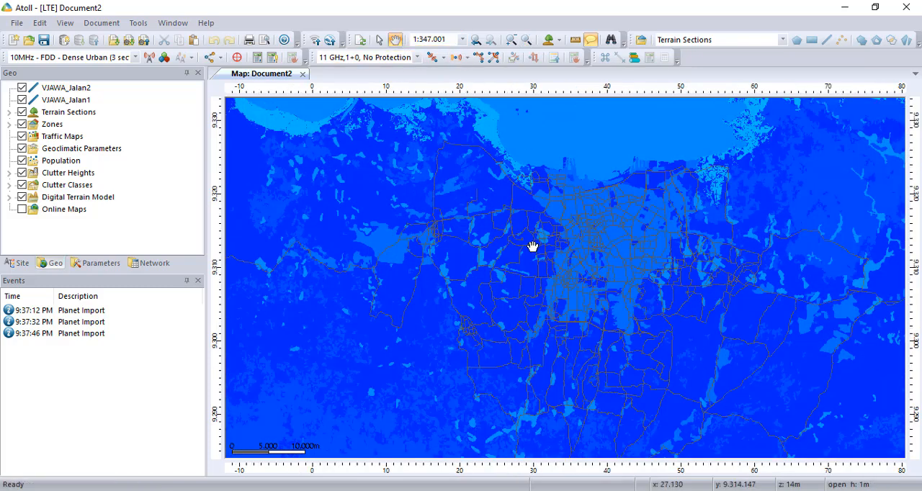
{"action": "left_click_drag", "start_coordinate": [533, 247], "coordinate": [497, 243]}
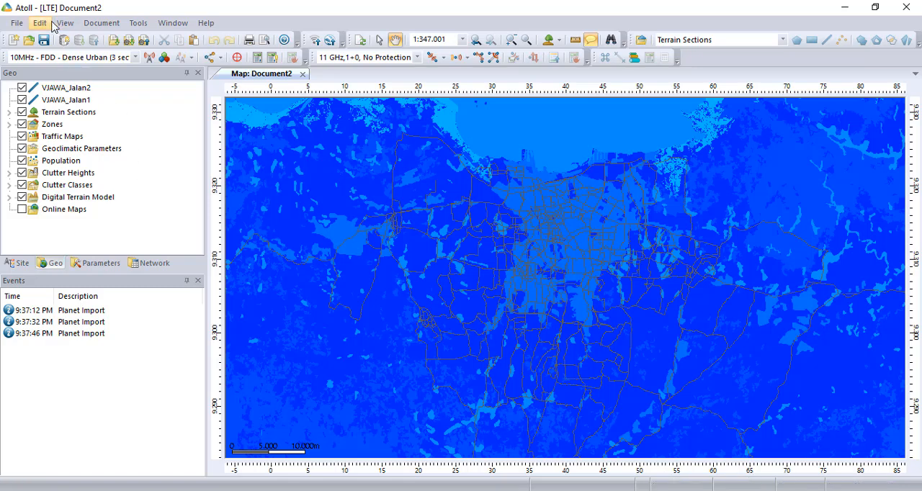
Set the document's projection coordinate system to WGS 84 / UTM zone 48S from the WGS84 UTM zones
{"action": "left_click", "coordinate": [104, 23]}
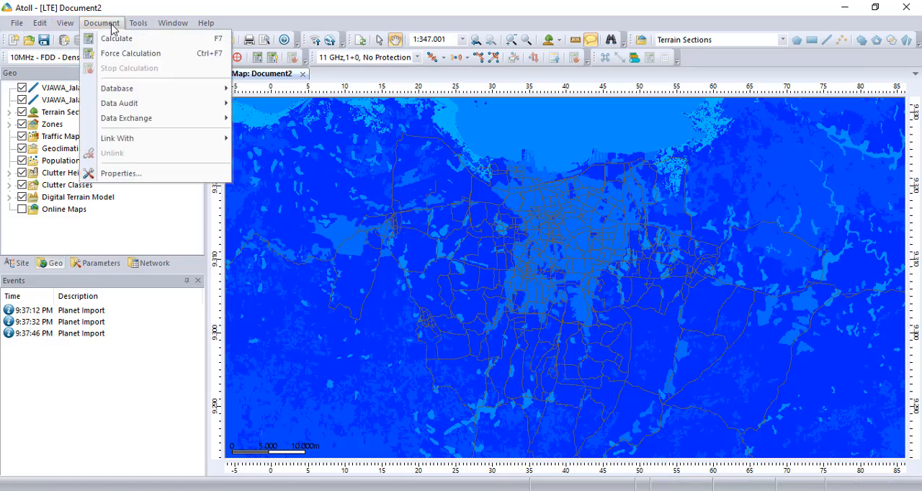
{"action": "left_click", "coordinate": [124, 173]}
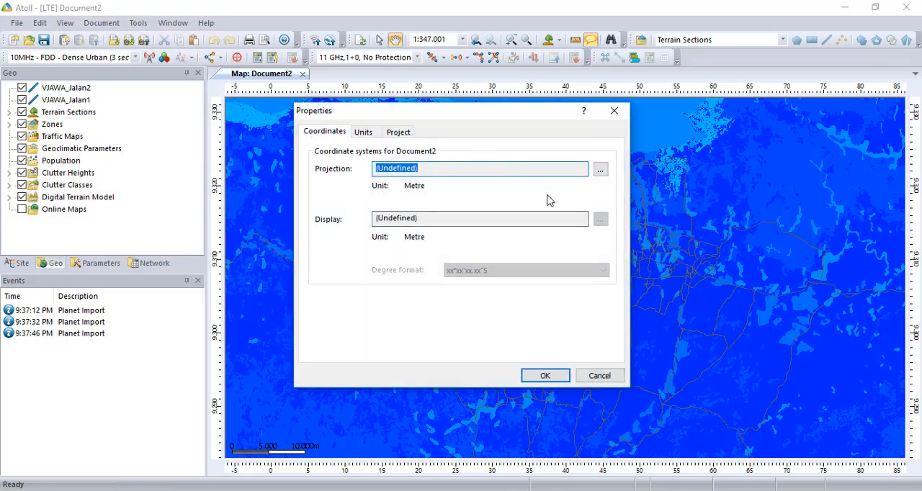
{"action": "left_click", "coordinate": [601, 170]}
{"action": "left_click", "coordinate": [552, 224]}
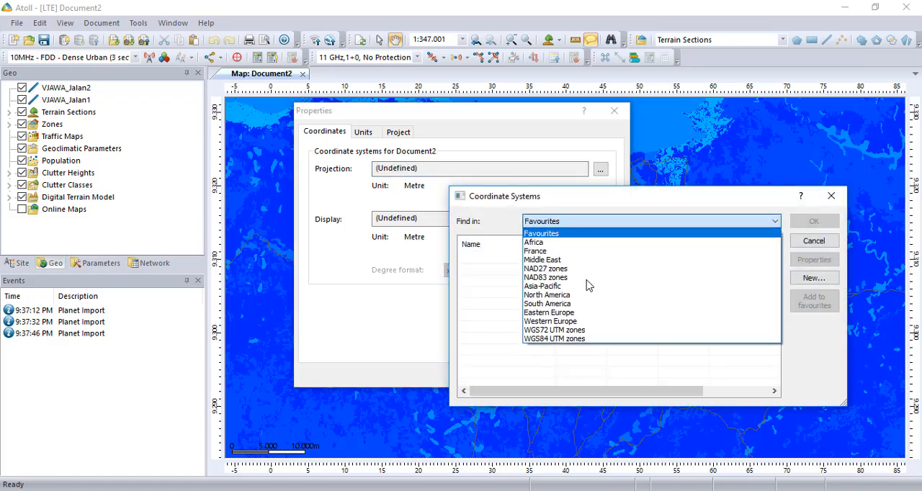
{"action": "left_click", "coordinate": [562, 339]}
{"action": "left_click", "coordinate": [532, 350]}
{"action": "scroll", "coordinate": [544, 360], "scroll_direction": "down", "scroll_amount": 20}
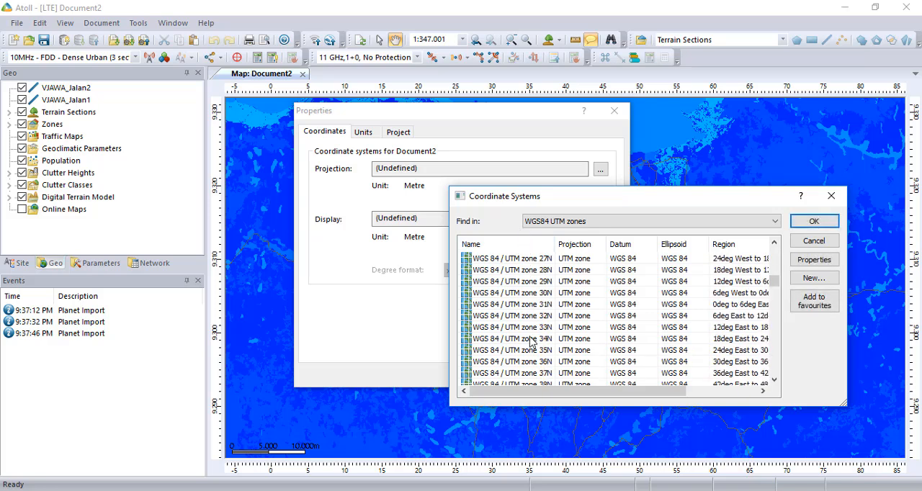
{"action": "scroll", "coordinate": [540, 369], "scroll_direction": "down", "scroll_amount": 8}
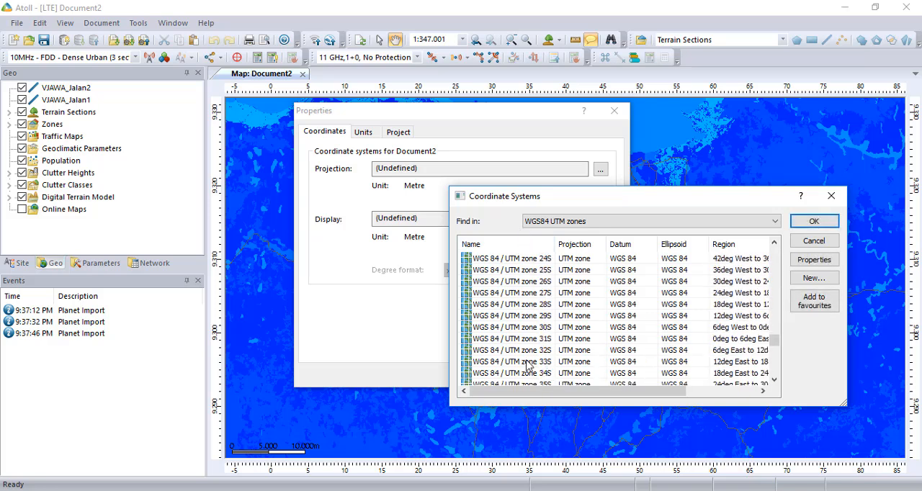
{"action": "scroll", "coordinate": [492, 366], "scroll_direction": "down", "scroll_amount": 4}
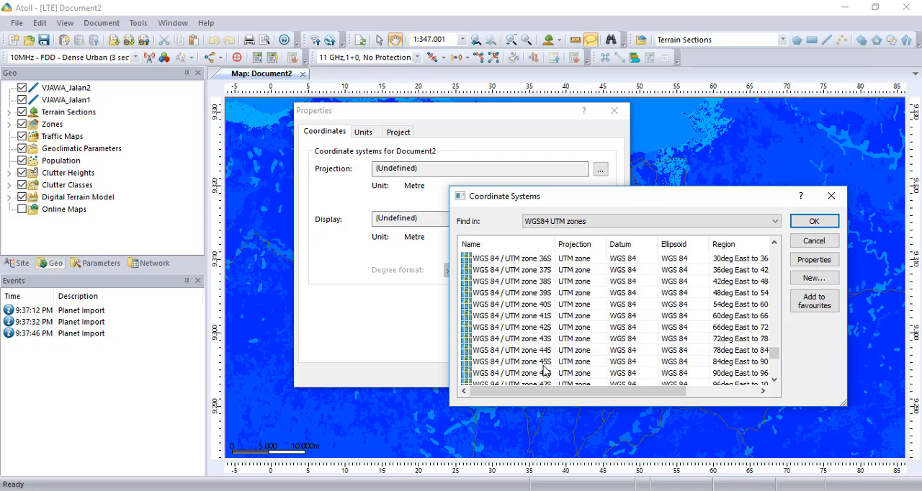
{"action": "scroll", "coordinate": [546, 371], "scroll_direction": "down", "scroll_amount": 3}
{"action": "left_click", "coordinate": [546, 294]}
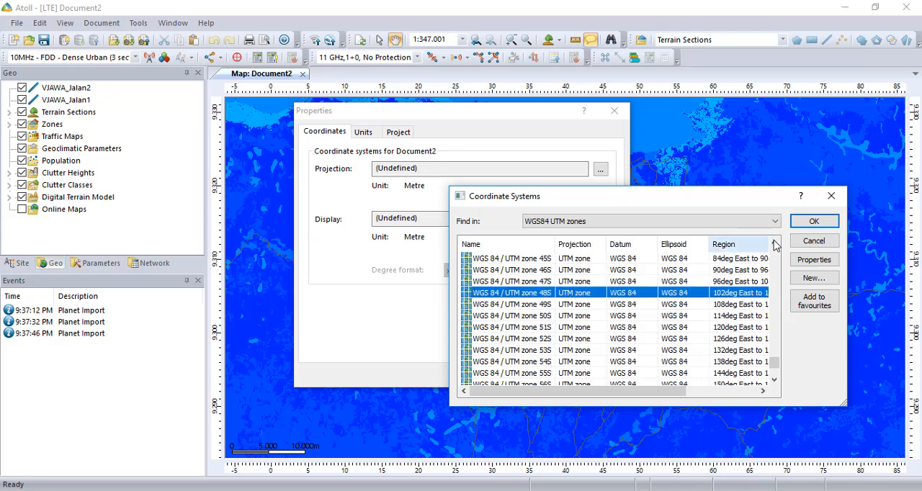
{"action": "left_click", "coordinate": [814, 221]}
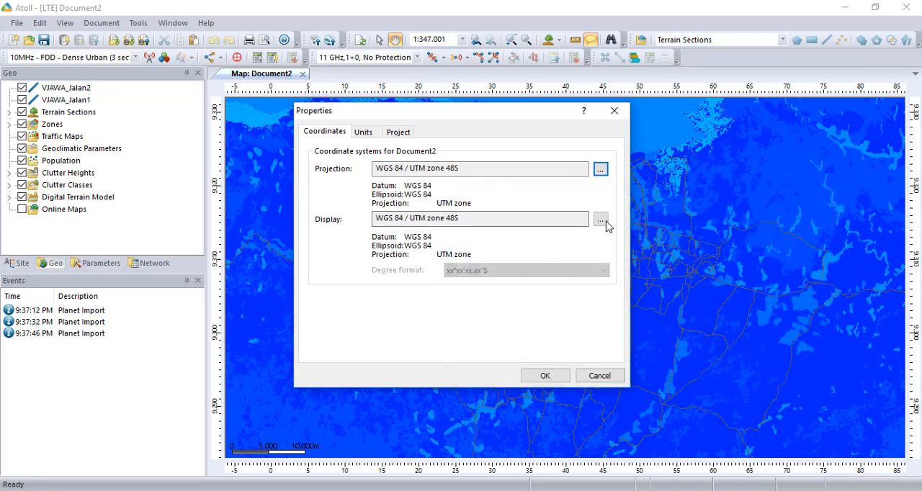
Set the display coordinate system to WGS 84 (Long./Lat.) and apply the document's coordinate properties
{"action": "left_click", "coordinate": [600, 219]}
{"action": "scroll", "coordinate": [536, 306], "scroll_direction": "up", "scroll_amount": 20}
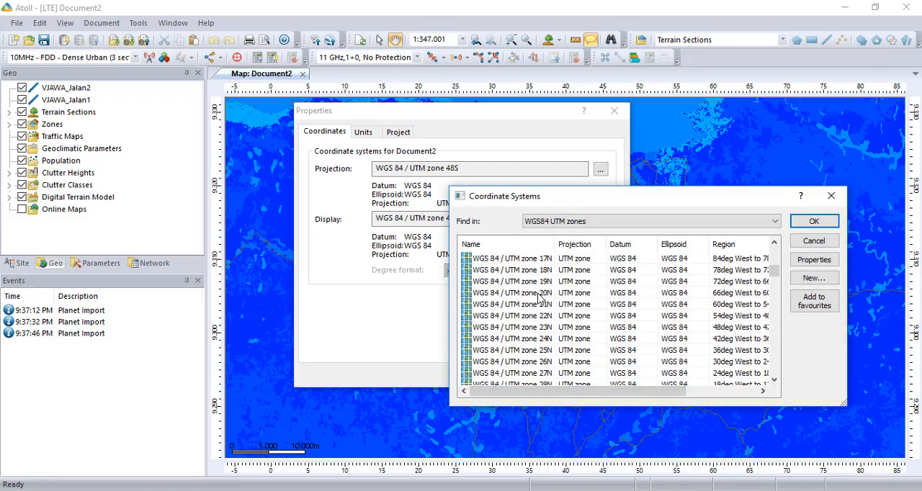
{"action": "left_click", "coordinate": [508, 258]}
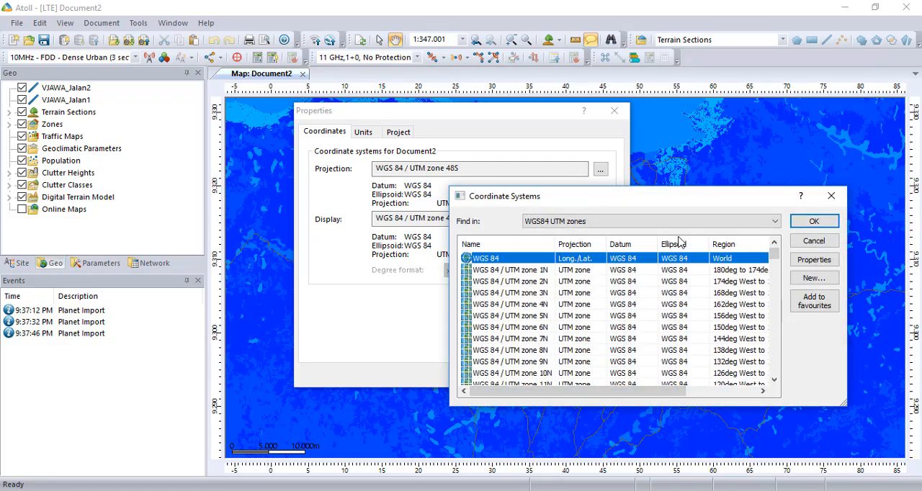
{"action": "left_click", "coordinate": [814, 222]}
{"action": "left_click", "coordinate": [539, 375]}
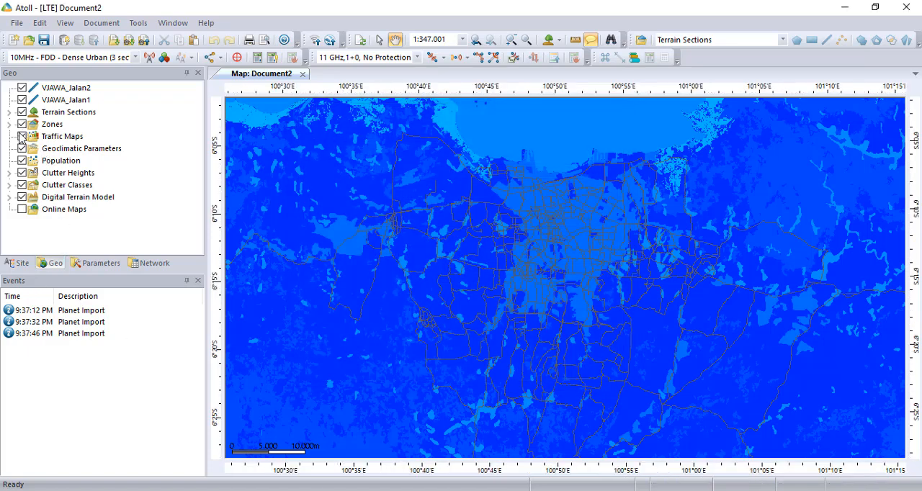
Draw a seven-vertex Computation Zone polygon of about 1,425 km² around the dense road network south of the coast
{"action": "left_click", "coordinate": [10, 125]}
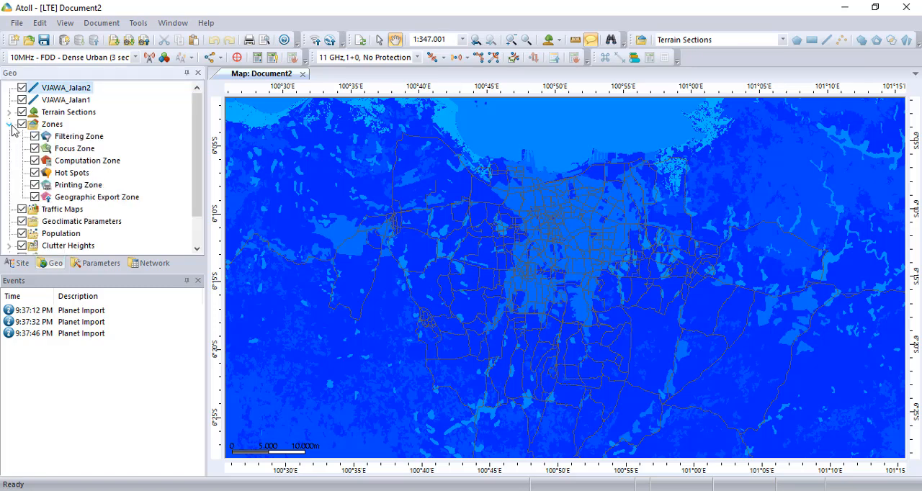
{"action": "left_click", "coordinate": [83, 163]}
{"action": "right_click", "coordinate": [83, 164]}
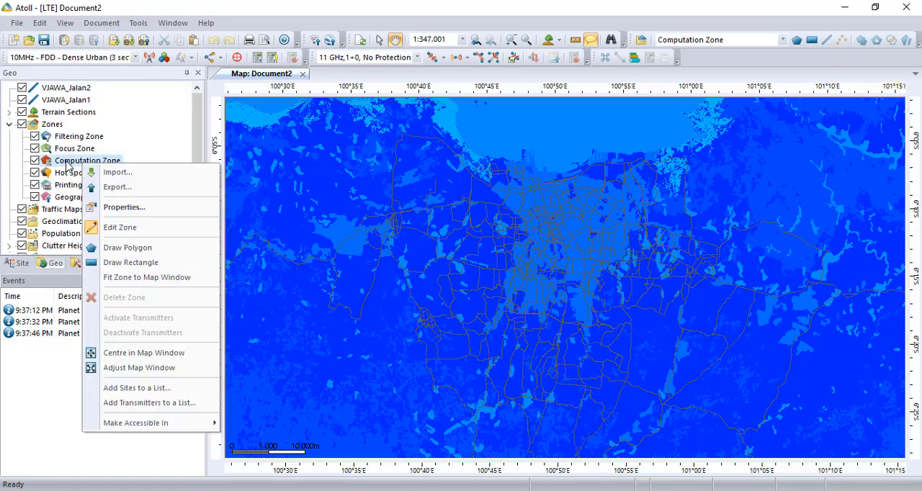
{"action": "left_click", "coordinate": [113, 252]}
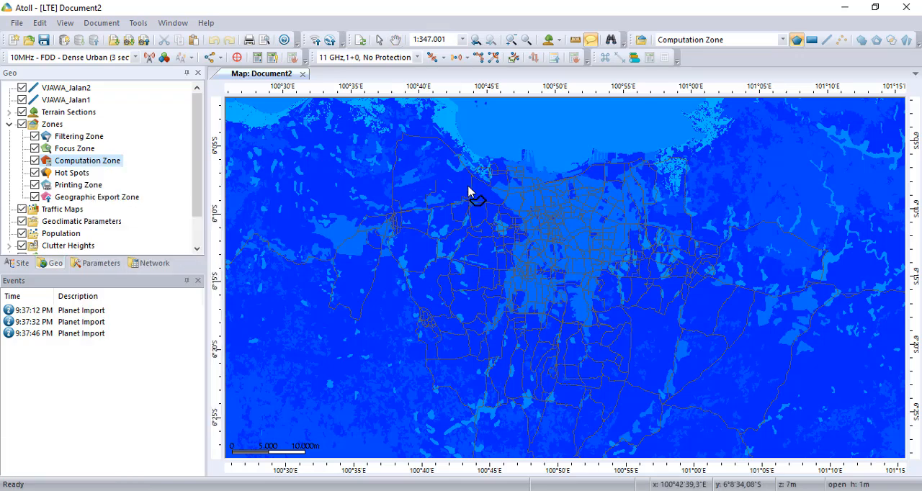
{"action": "left_click", "coordinate": [434, 147]}
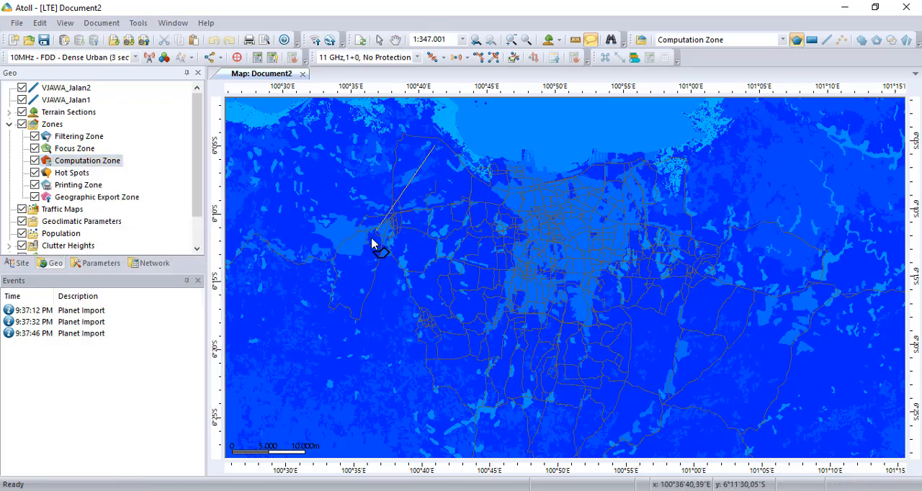
{"action": "left_click", "coordinate": [344, 255]}
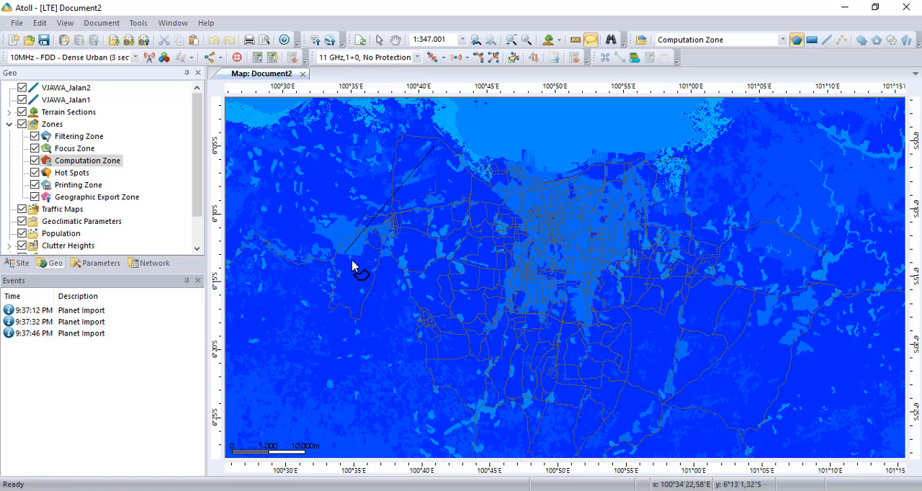
{"action": "left_click", "coordinate": [401, 389]}
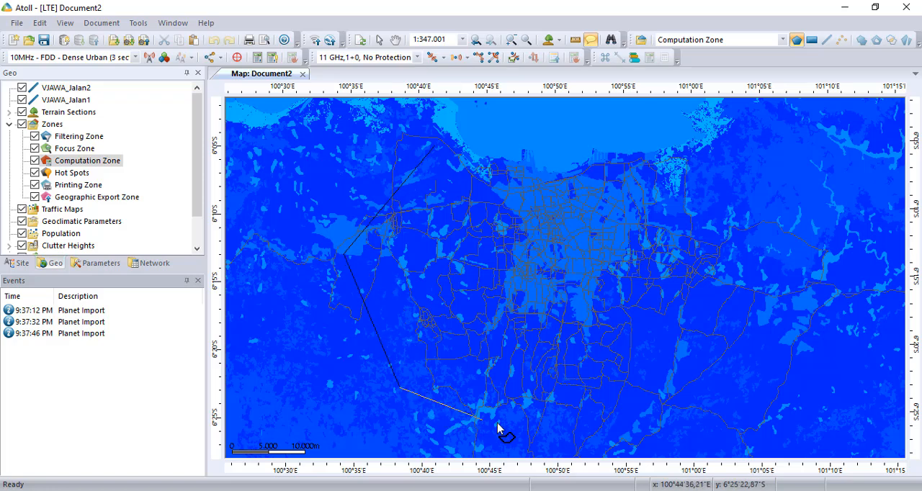
{"action": "left_click", "coordinate": [682, 402]}
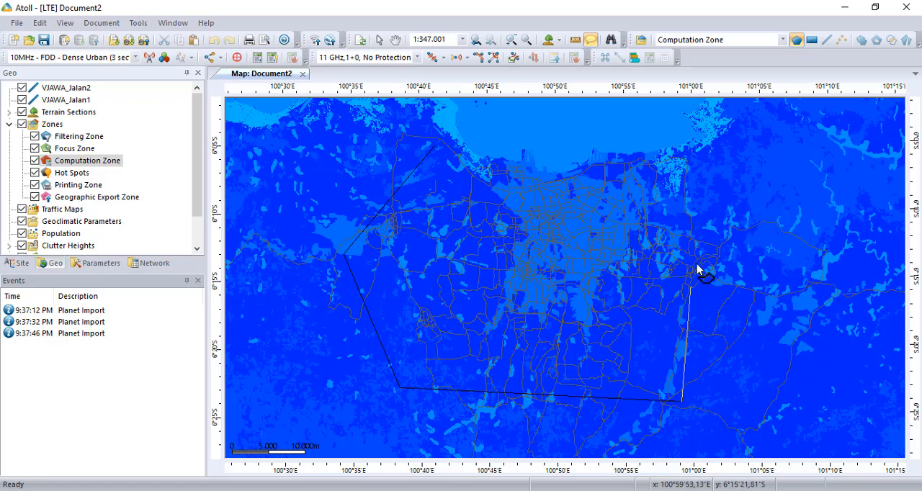
{"action": "left_click", "coordinate": [740, 228]}
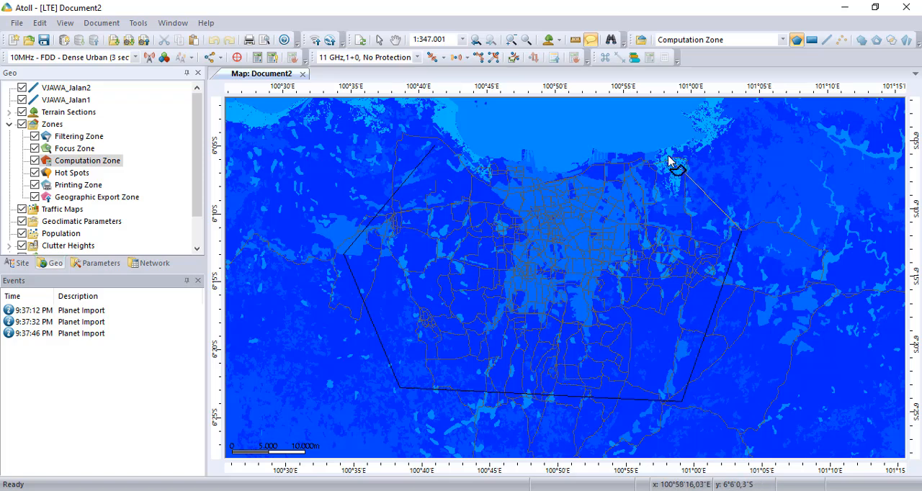
{"action": "left_click", "coordinate": [667, 155]}
{"action": "left_click", "coordinate": [513, 179]}
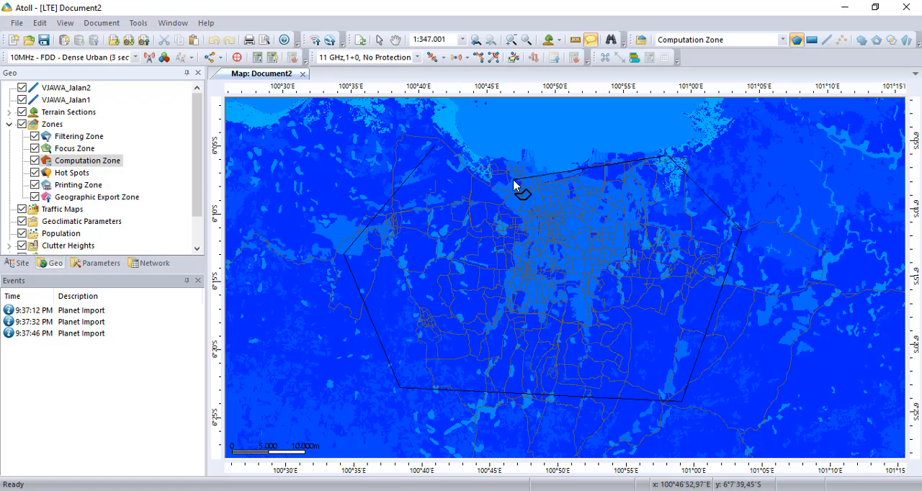
{"action": "double_click", "coordinate": [436, 149]}
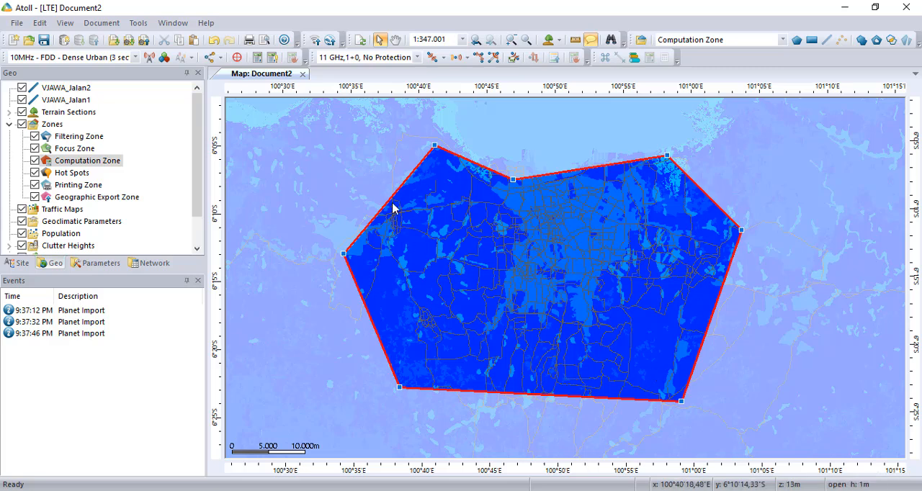
Reshape the computation zone by moving its outer vertices inward, tightening the polygon around the dense central road network
{"action": "mouse_move", "coordinate": [374, 223]}
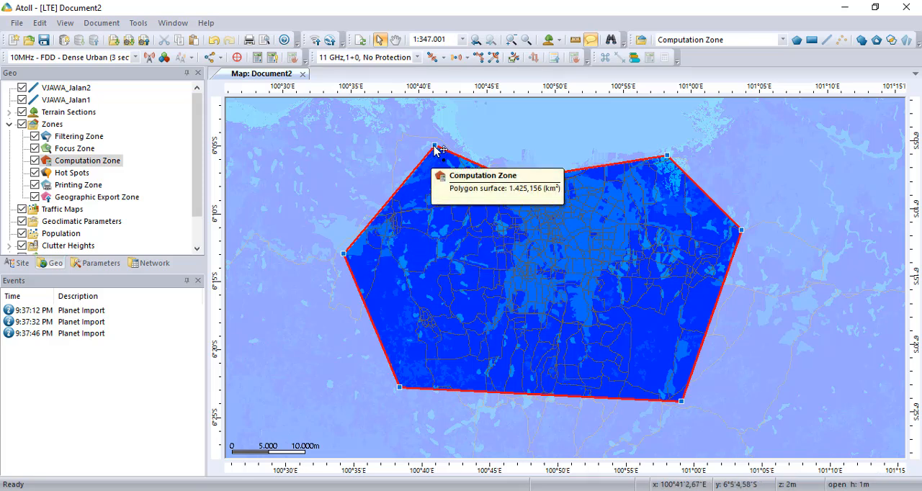
{"action": "left_click_drag", "start_coordinate": [437, 149], "coordinate": [467, 184]}
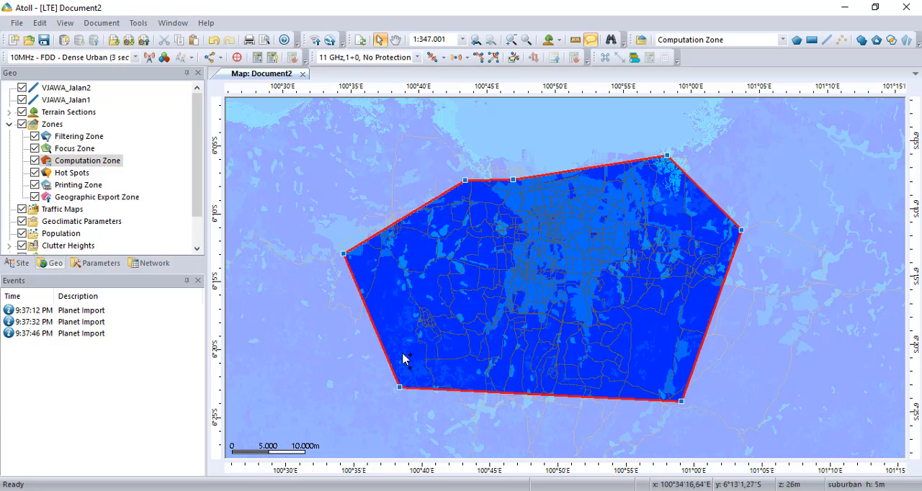
{"action": "left_click_drag", "start_coordinate": [400, 391], "coordinate": [430, 352]}
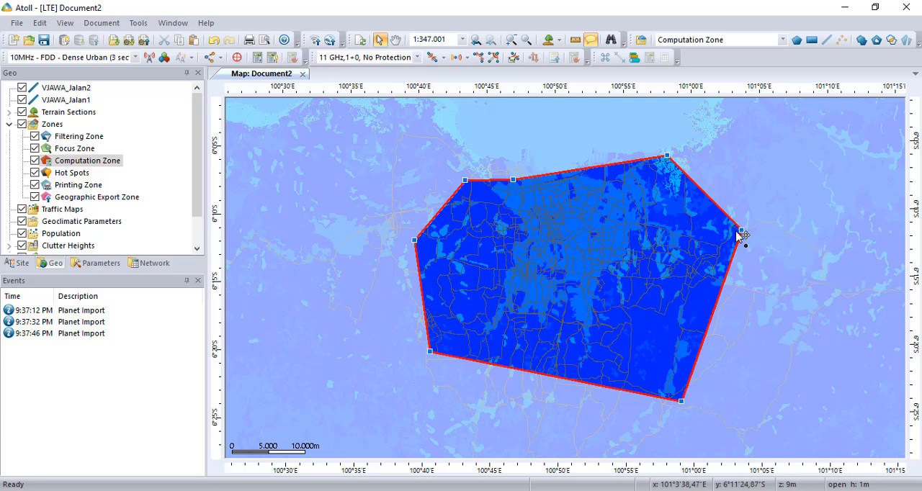
{"action": "left_click_drag", "start_coordinate": [739, 231], "coordinate": [673, 235]}
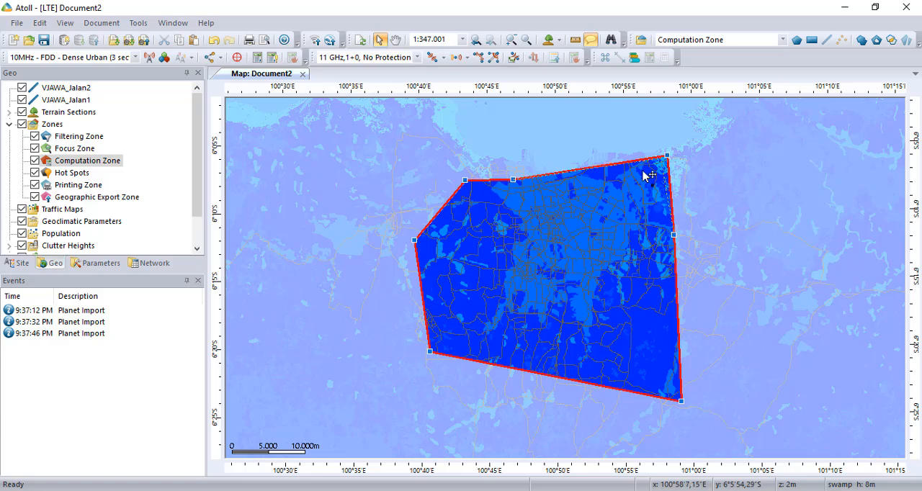
{"action": "left_click_drag", "start_coordinate": [667, 156], "coordinate": [581, 171]}
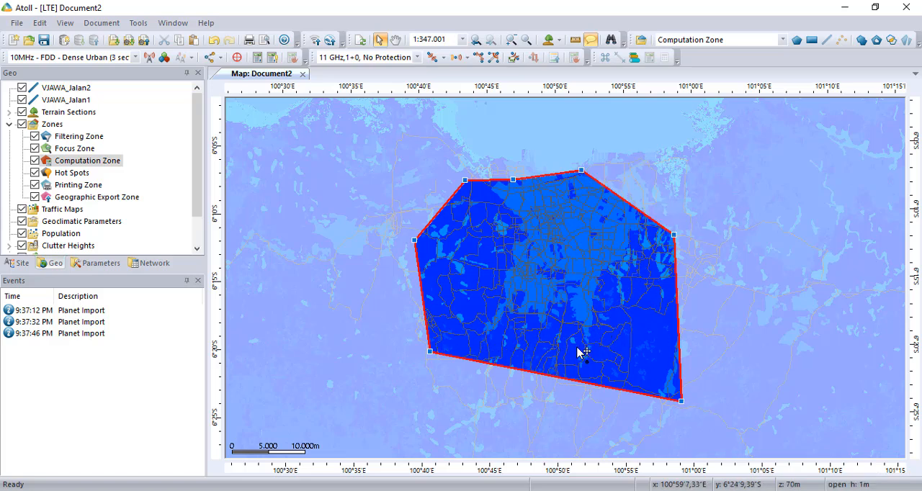
{"action": "left_click_drag", "start_coordinate": [579, 347], "coordinate": [577, 347]}
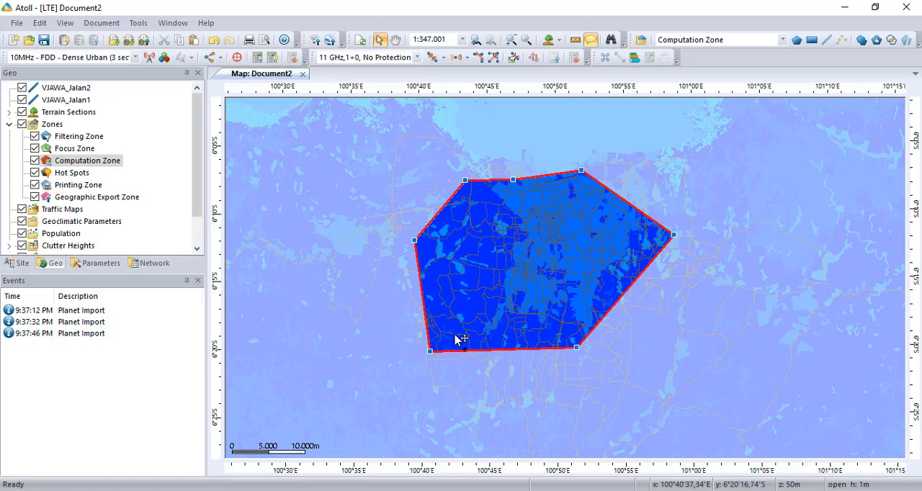
{"action": "left_click_drag", "start_coordinate": [455, 336], "coordinate": [455, 336]}
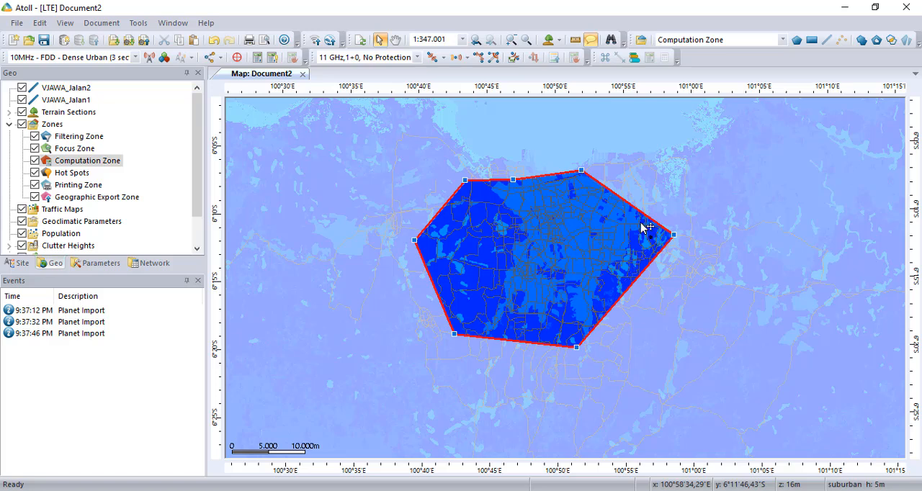
{"action": "left_click_drag", "start_coordinate": [673, 234], "coordinate": [655, 236]}
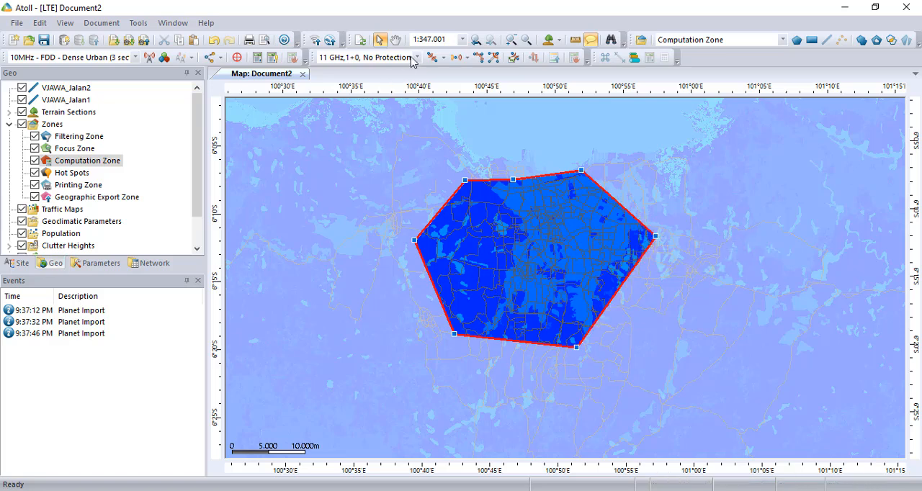
Frame the whole computation zone on the map at a scale of 1:250.000 and collapse the Zones folder
{"action": "left_click", "coordinate": [526, 40]}
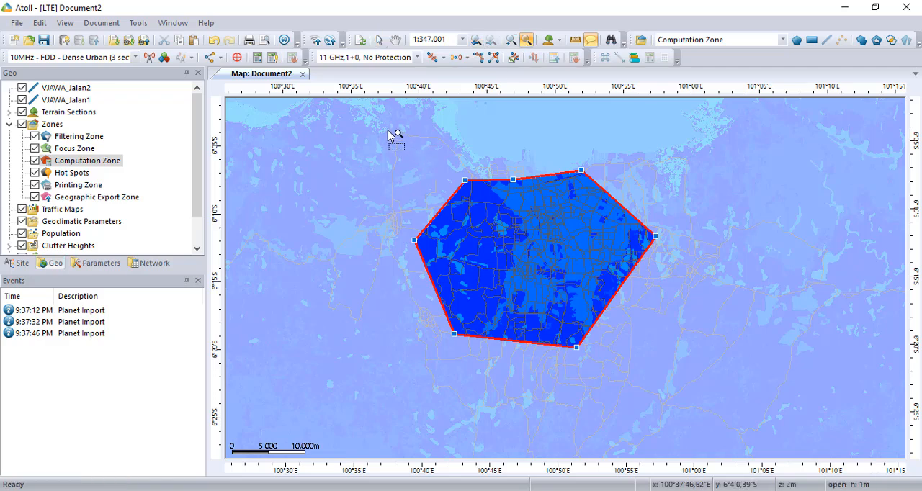
{"action": "left_click_drag", "start_coordinate": [390, 132], "coordinate": [662, 361]}
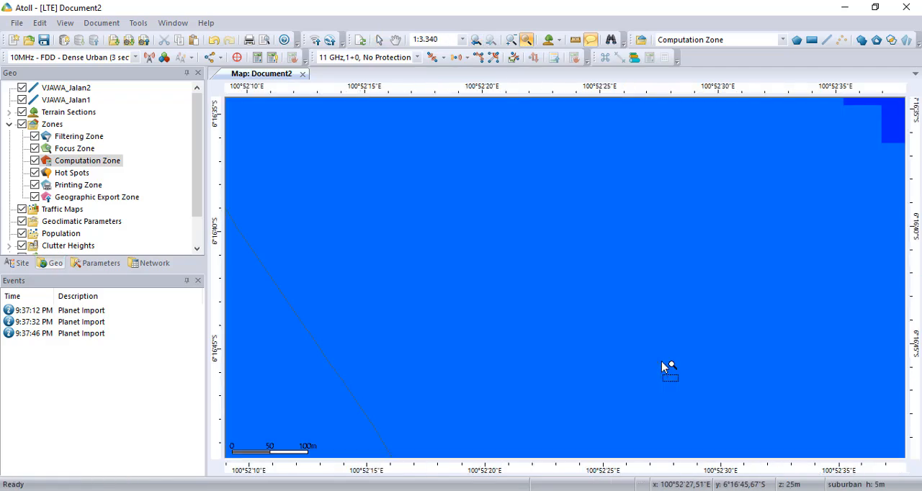
{"action": "left_click", "coordinate": [510, 39]}
{"action": "right_click", "coordinate": [550, 171]}
{"action": "right_click", "coordinate": [550, 171]}
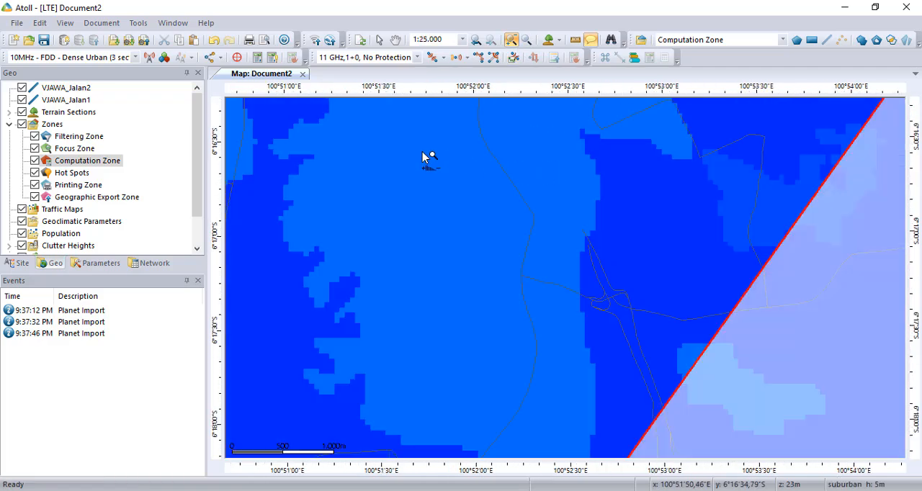
{"action": "right_click", "coordinate": [376, 153]}
{"action": "right_click", "coordinate": [257, 155]}
{"action": "right_click", "coordinate": [264, 154]}
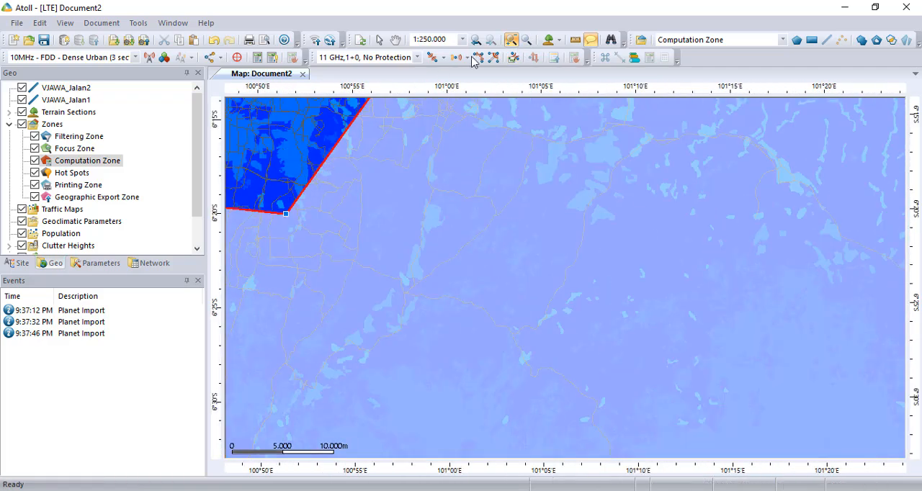
{"action": "left_click", "coordinate": [396, 40]}
{"action": "left_click_drag", "start_coordinate": [426, 205], "coordinate": [618, 307]}
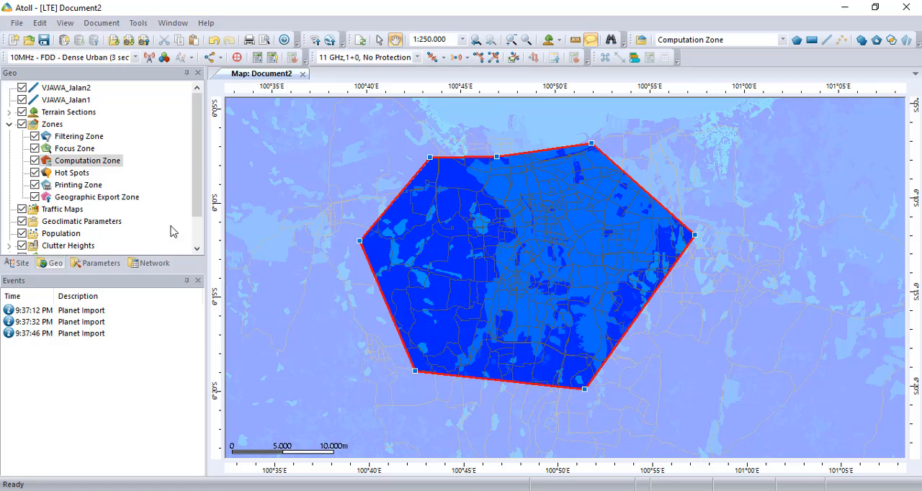
{"action": "left_click", "coordinate": [9, 124]}
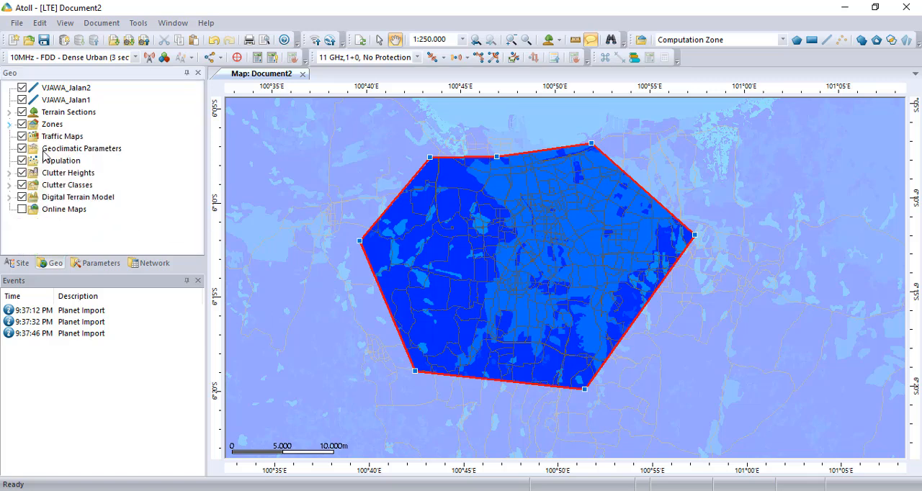
Open the frequency bands table from the Radio Network Settings parameters
{"action": "left_click", "coordinate": [101, 264]}
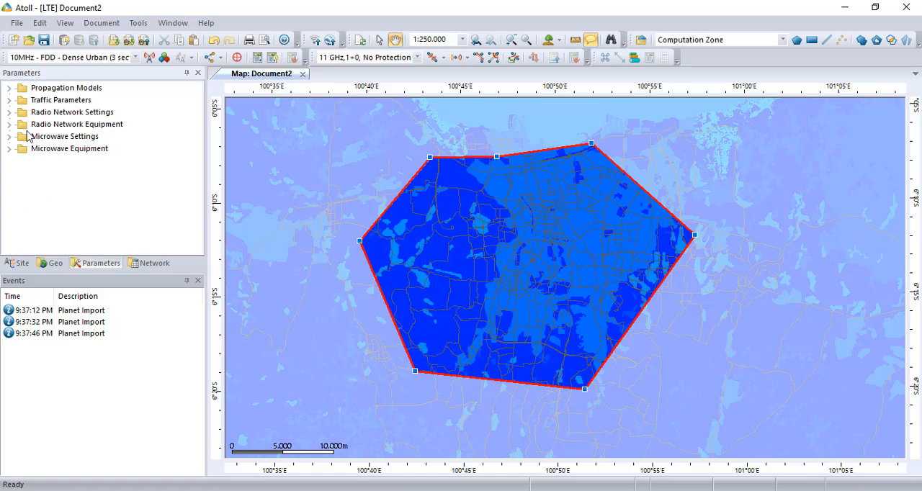
{"action": "left_click", "coordinate": [10, 101]}
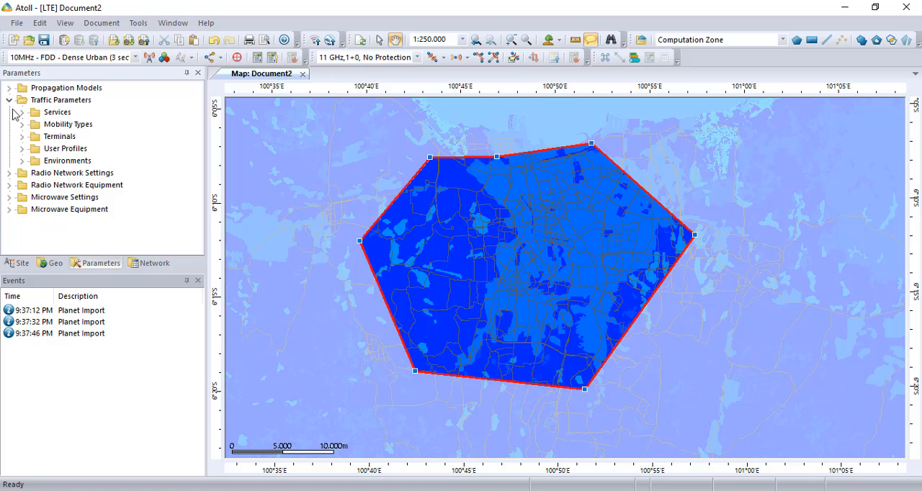
{"action": "left_click", "coordinate": [10, 101]}
{"action": "left_click", "coordinate": [9, 113]}
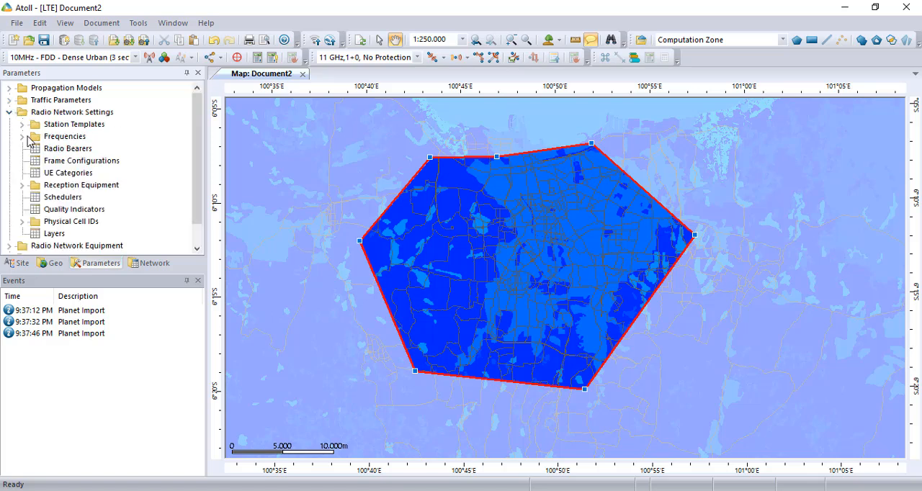
{"action": "left_click", "coordinate": [23, 137]}
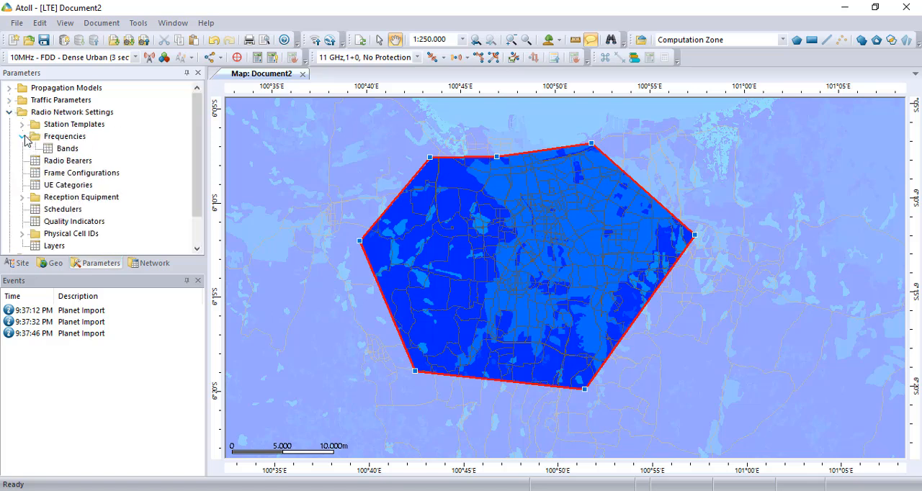
{"action": "left_click", "coordinate": [63, 138]}
{"action": "right_click", "coordinate": [64, 138]}
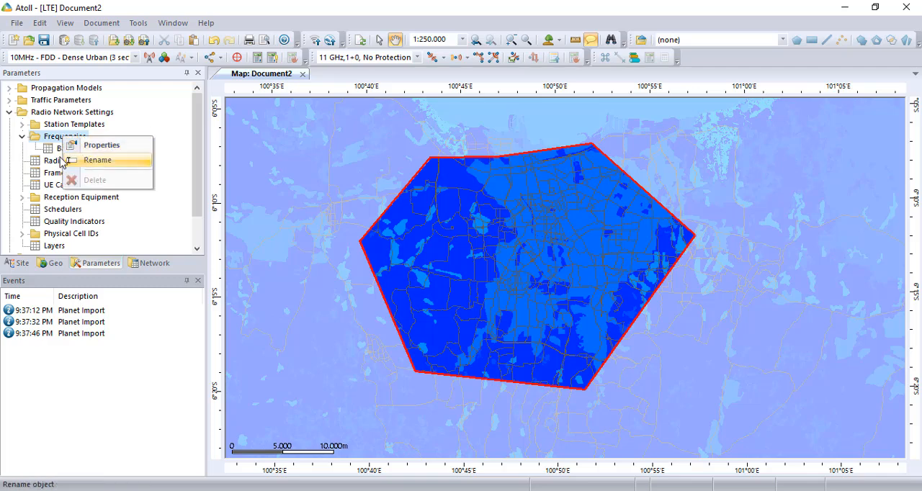
{"action": "left_click", "coordinate": [70, 150]}
{"action": "double_click", "coordinate": [70, 150]}
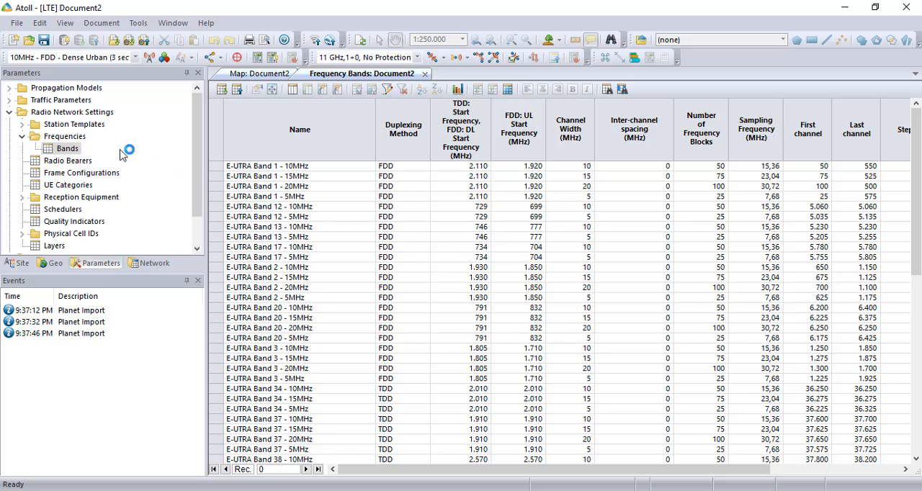
{"action": "right_click", "coordinate": [68, 149]}
Duplicate the E-UTRA Band 3 - 15MHz record into a new row at the end of the frequency bands table
{"action": "left_click", "coordinate": [299, 196]}
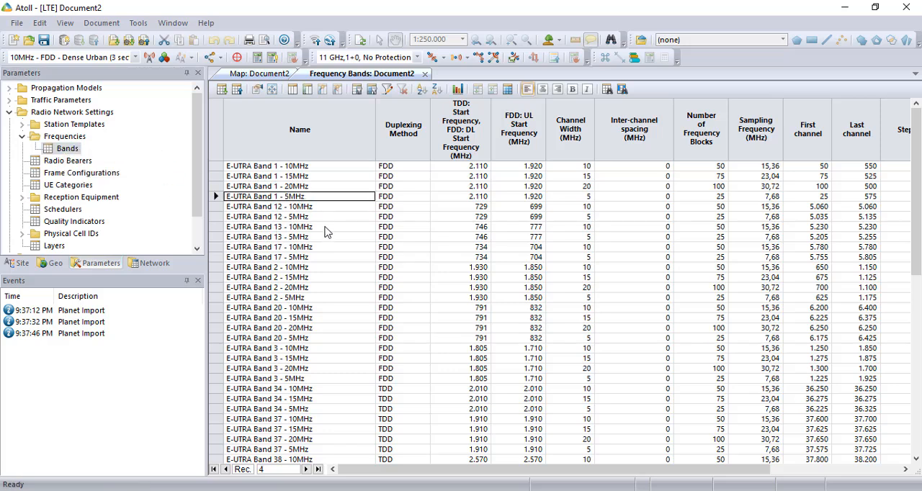
{"action": "scroll", "coordinate": [326, 232], "scroll_direction": "down", "scroll_amount": 3}
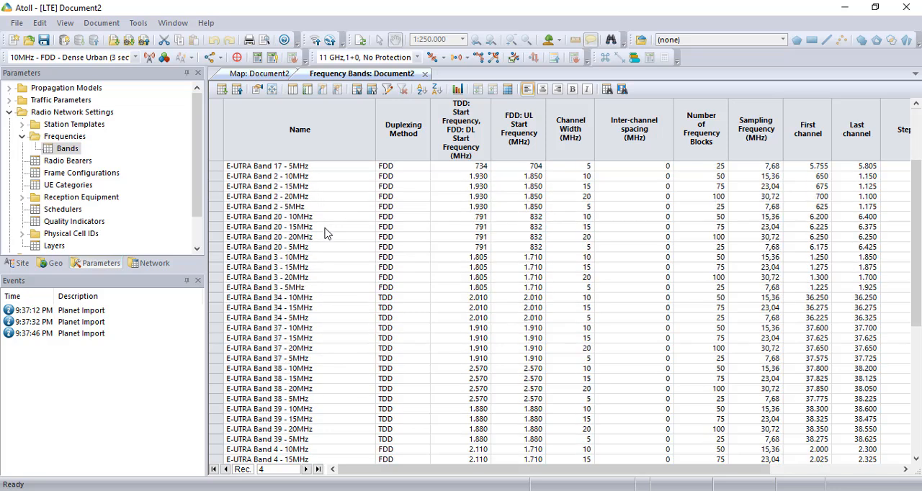
{"action": "left_click", "coordinate": [315, 268]}
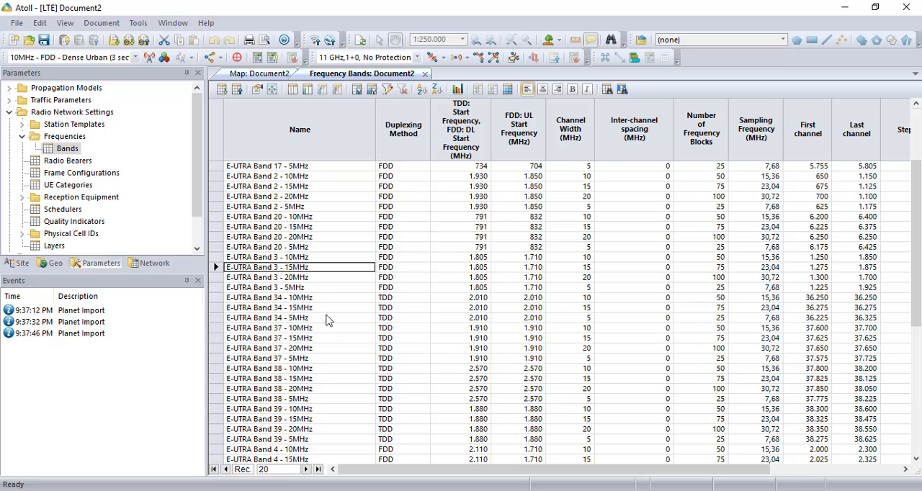
{"action": "left_click", "coordinate": [309, 270]}
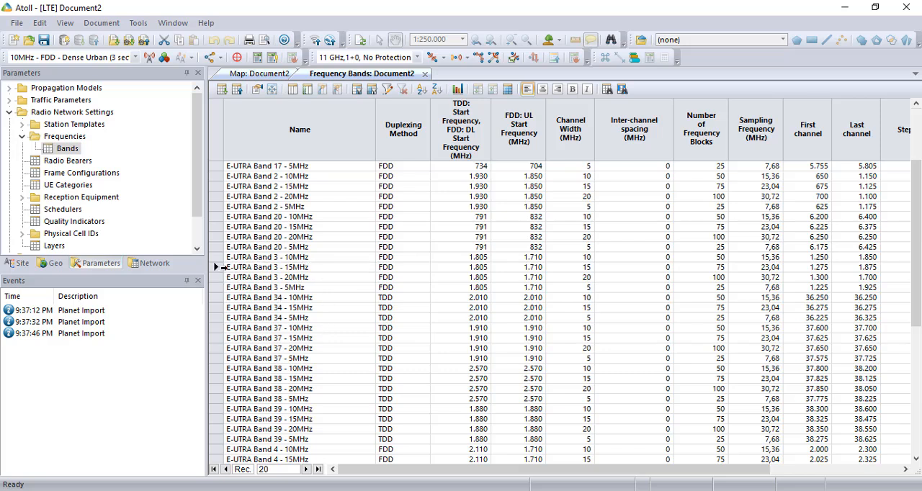
{"action": "left_click", "coordinate": [218, 267]}
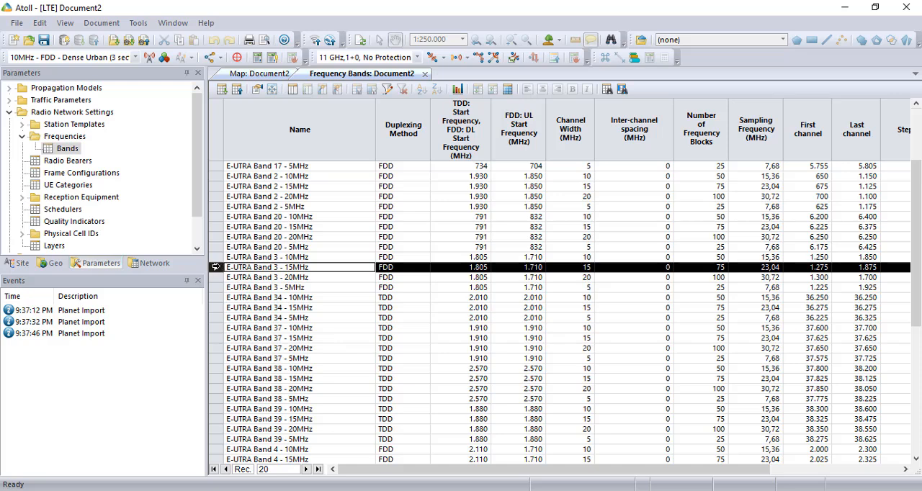
{"action": "right_click", "coordinate": [217, 267]}
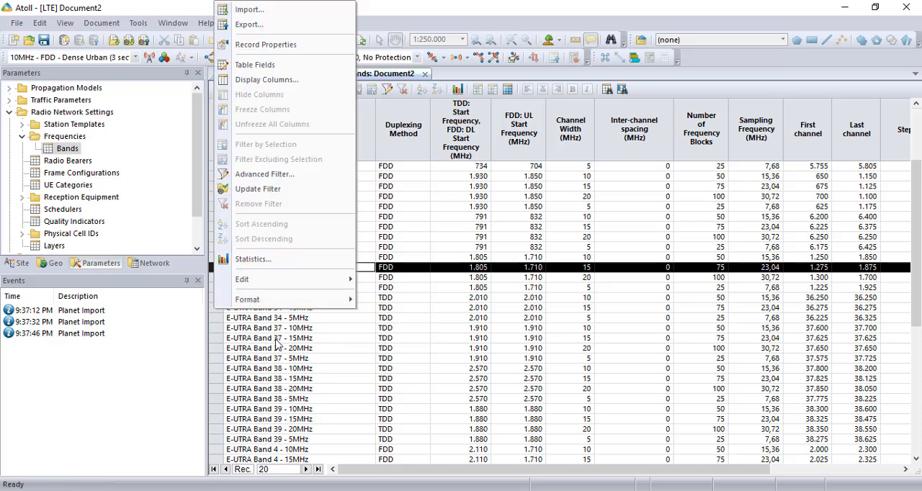
{"action": "left_click", "coordinate": [276, 339]}
{"action": "left_click", "coordinate": [219, 268]}
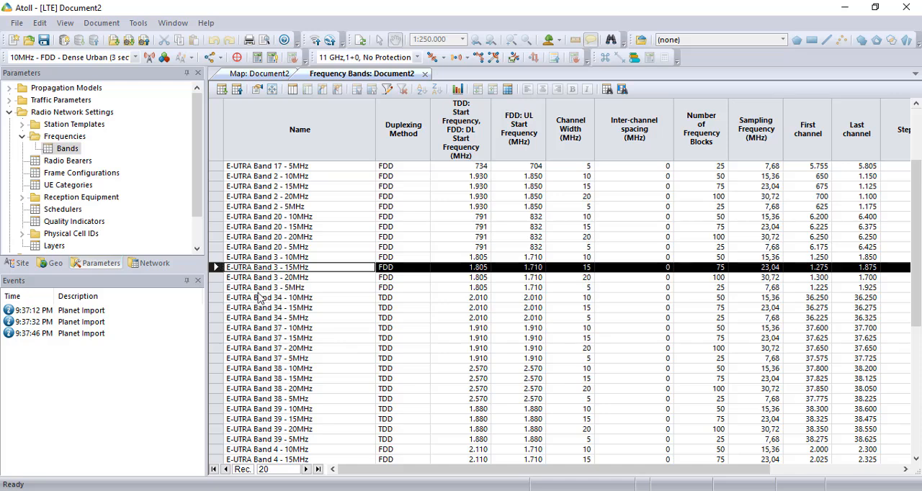
{"action": "scroll", "coordinate": [260, 301], "scroll_direction": "down", "scroll_amount": 7}
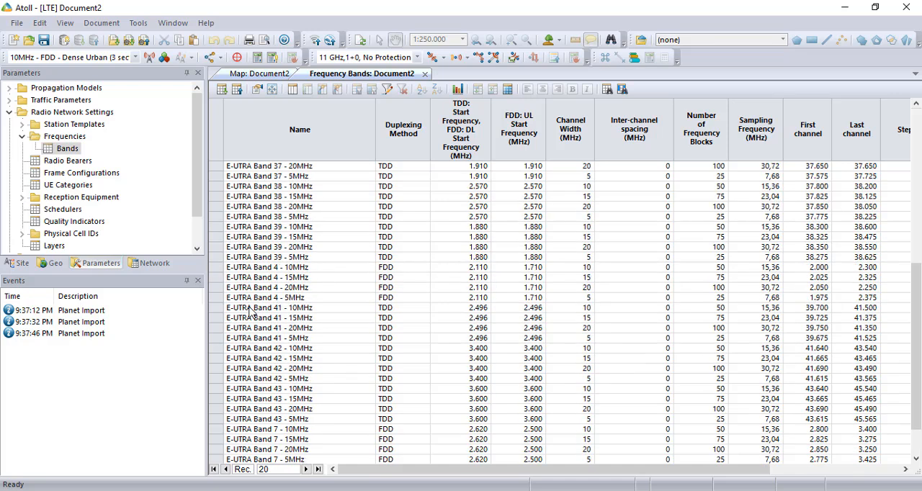
{"action": "left_click", "coordinate": [216, 449]}
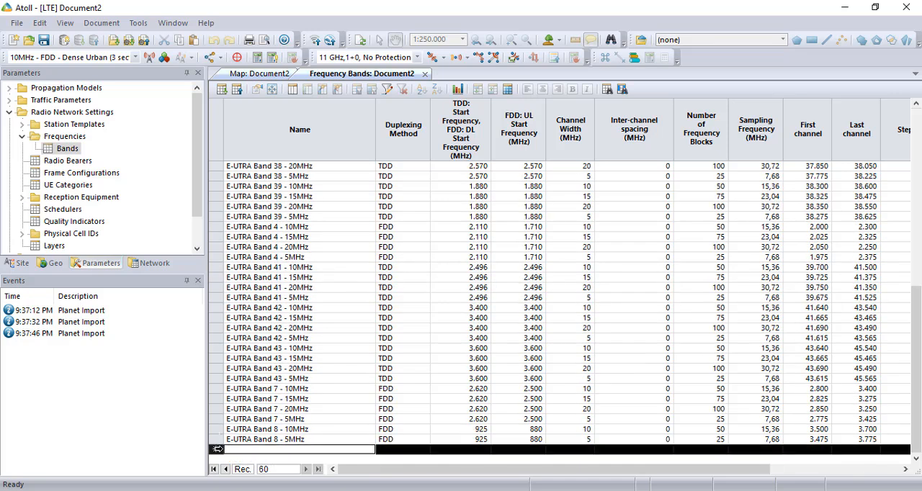
{"action": "key", "text": "ctrl+v"}
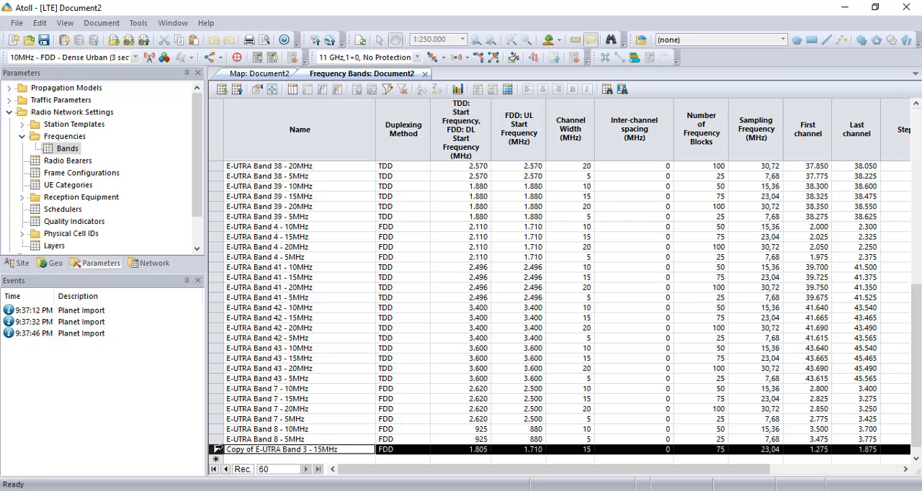
Name the copied band Operator X, with a DL start frequency of 1.840 MHz and a UL start frequency of 1.745 MHz
{"action": "double_click", "coordinate": [217, 448]}
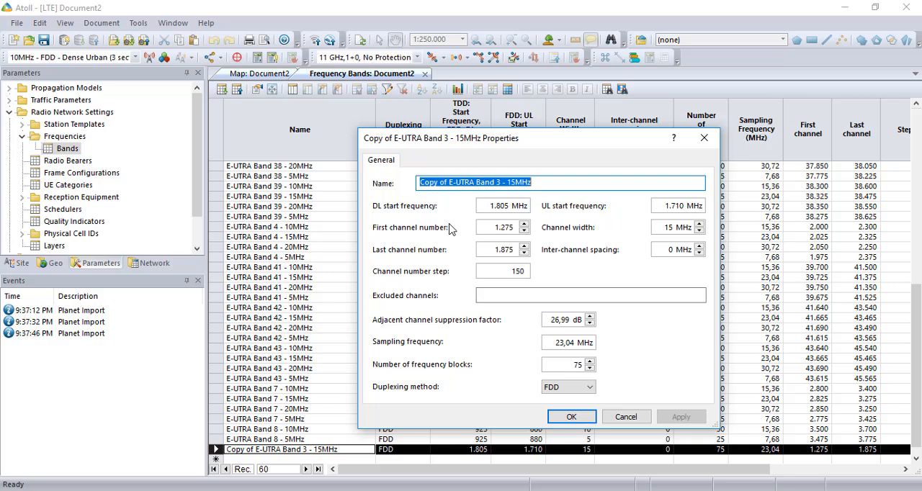
{"action": "type", "text": "K"}
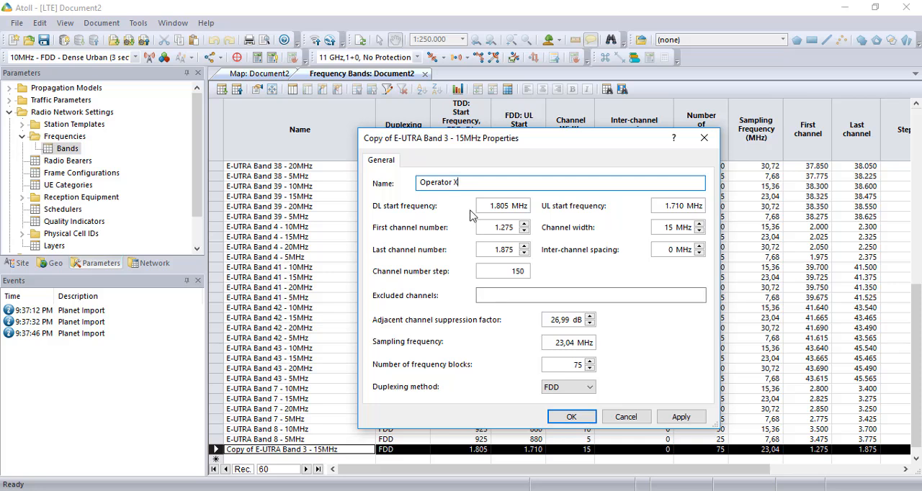
{"action": "left_click", "coordinate": [502, 207]}
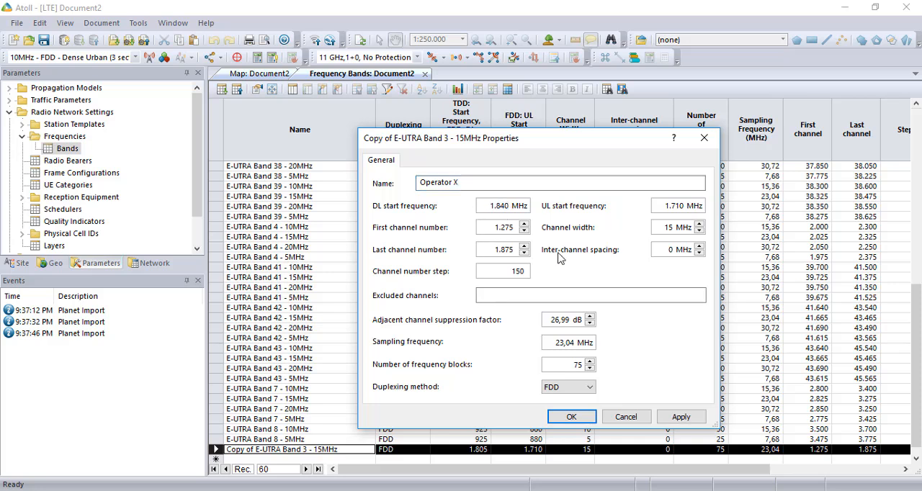
{"action": "left_click", "coordinate": [674, 206]}
Set the Operator X band's first channel number to 1.550 and its last channel number to 1.655
{"action": "left_click", "coordinate": [507, 228]}
{"action": "left_click", "coordinate": [504, 228]}
{"action": "double_click", "coordinate": [507, 253]}
{"action": "left_click", "coordinate": [506, 253]}
{"action": "double_click", "coordinate": [514, 272]}
{"action": "left_click", "coordinate": [515, 272]}
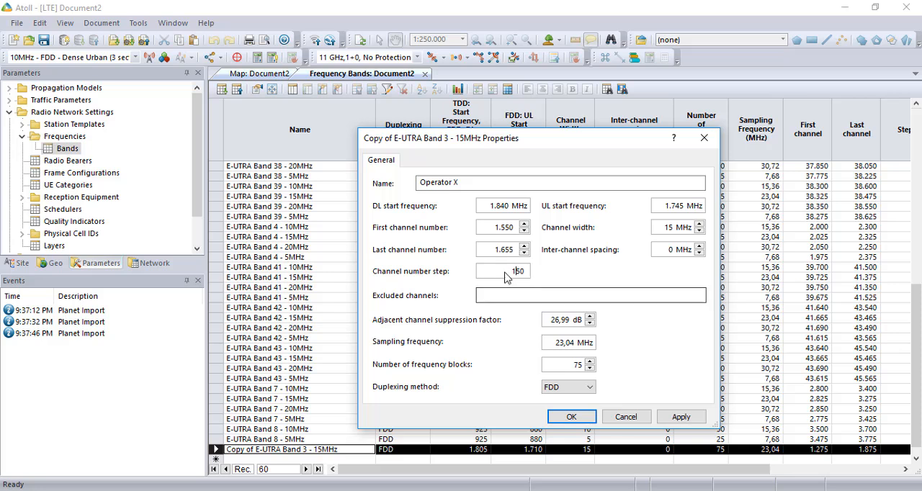
{"action": "left_click_drag", "start_coordinate": [512, 271], "coordinate": [527, 271]}
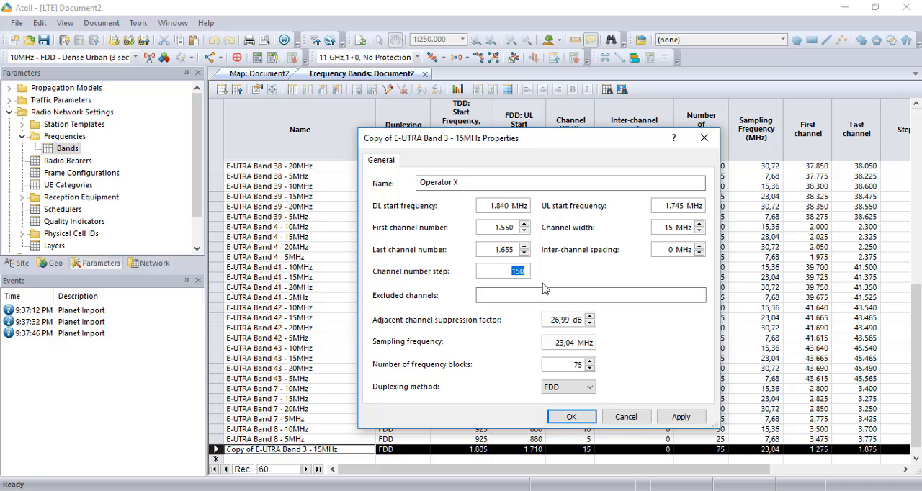
{"action": "left_click", "coordinate": [585, 295]}
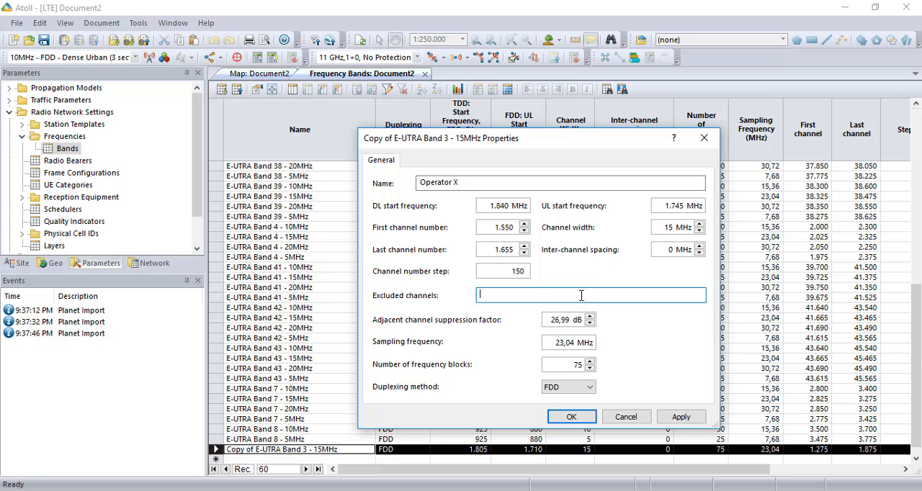
Set the Operator X band's sampling frequency to 30,72 MHz and apply its properties
{"action": "double_click", "coordinate": [567, 348]}
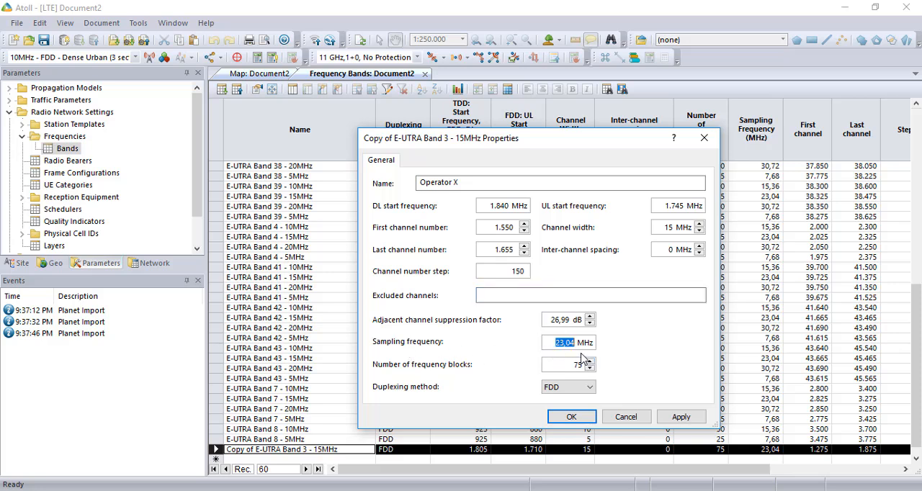
{"action": "type", "text": "30,7"}
{"action": "left_click", "coordinate": [681, 418]}
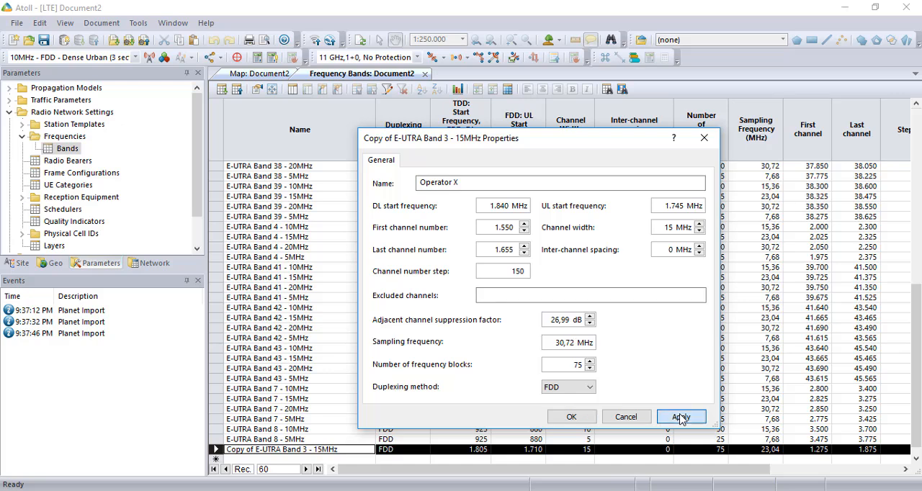
{"action": "left_click", "coordinate": [588, 419]}
{"action": "left_click", "coordinate": [317, 450]}
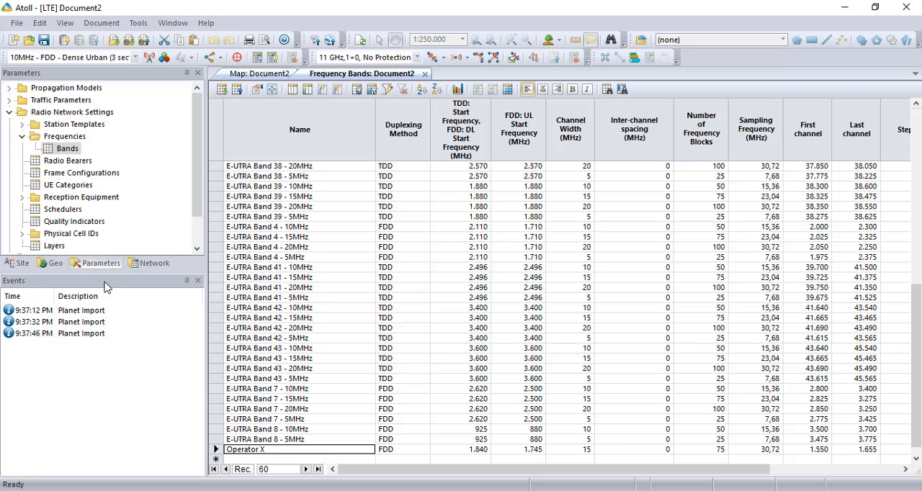
Group the antennas under Radio Network Equipment by Min Frequency (MHz)
{"action": "left_click", "coordinate": [26, 138]}
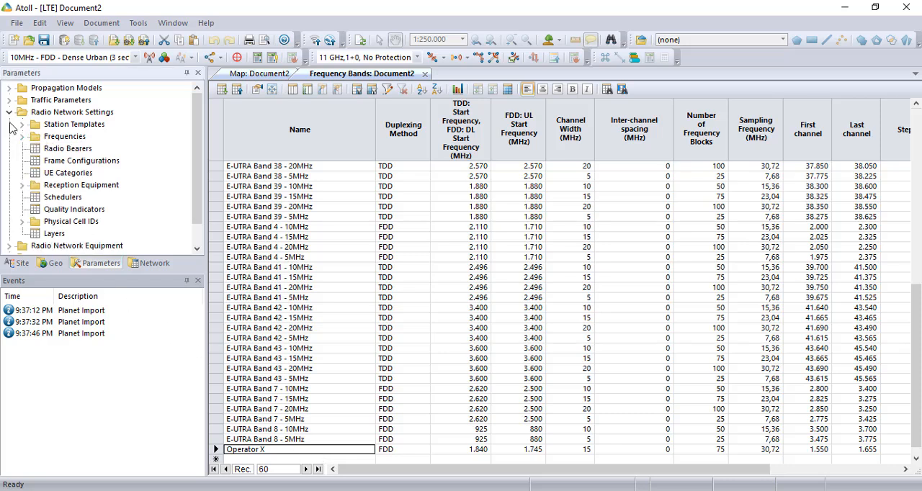
{"action": "left_click", "coordinate": [8, 113]}
{"action": "left_click", "coordinate": [9, 124]}
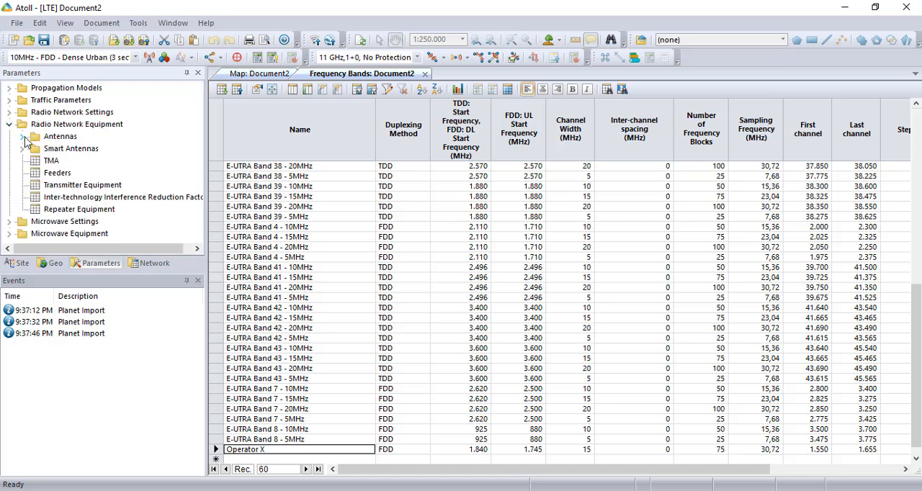
{"action": "left_click", "coordinate": [23, 137]}
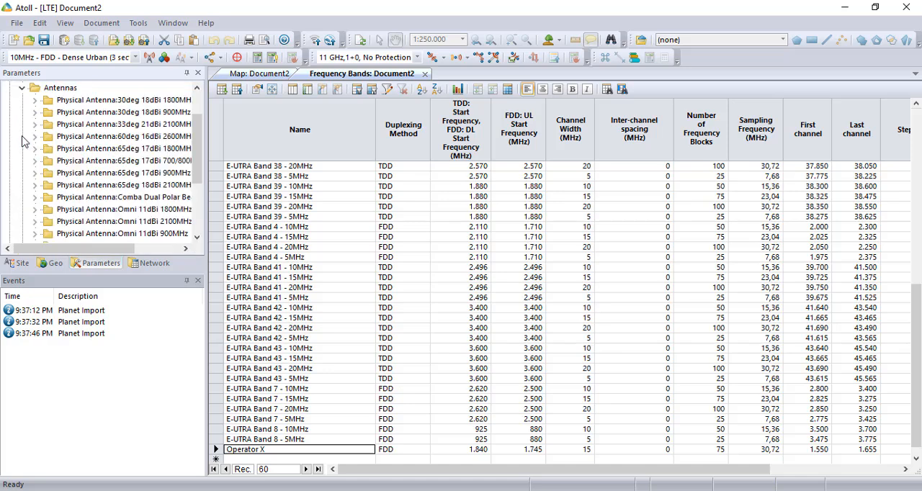
{"action": "right_click", "coordinate": [61, 89]}
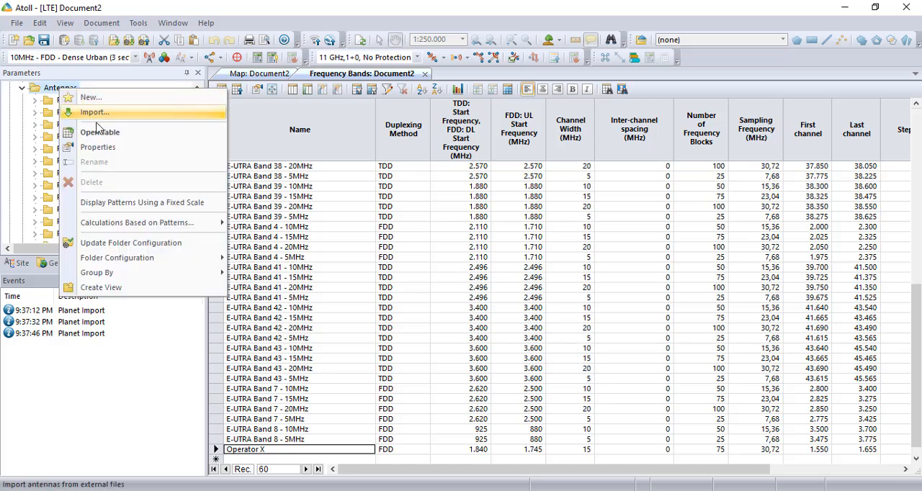
{"action": "mouse_move", "coordinate": [141, 274]}
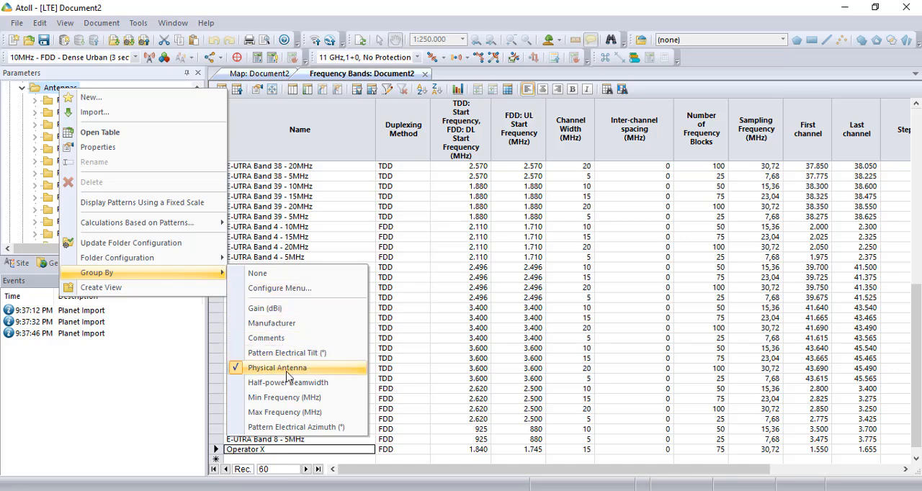
{"action": "left_click", "coordinate": [326, 401]}
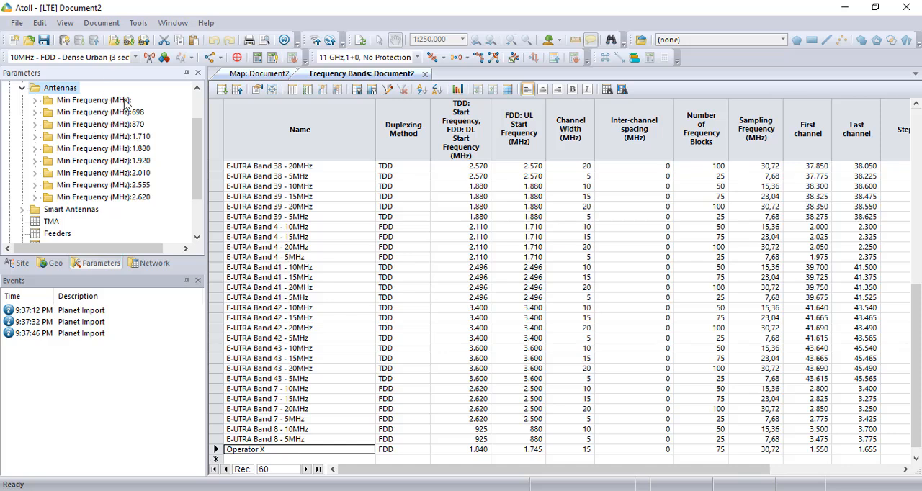
Open the table of the antennas grouped under a minimum frequency of 1.710 MHz
{"action": "left_click", "coordinate": [99, 139]}
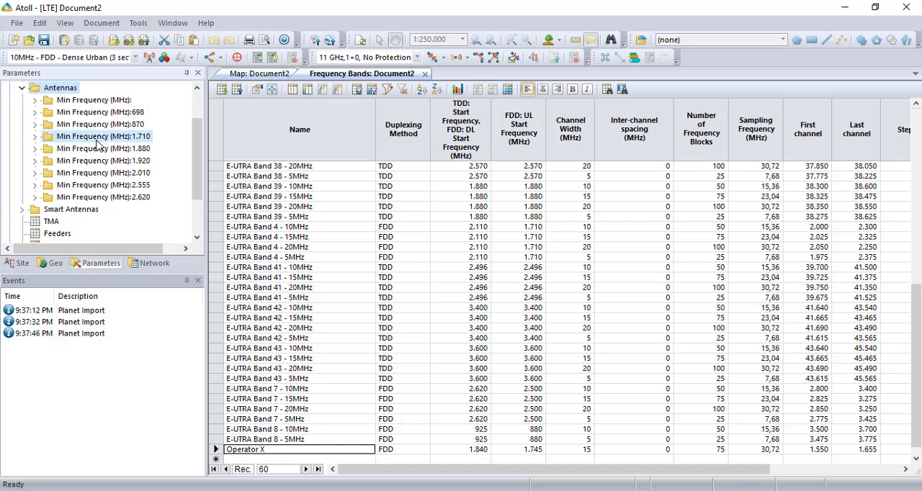
{"action": "left_click", "coordinate": [34, 139]}
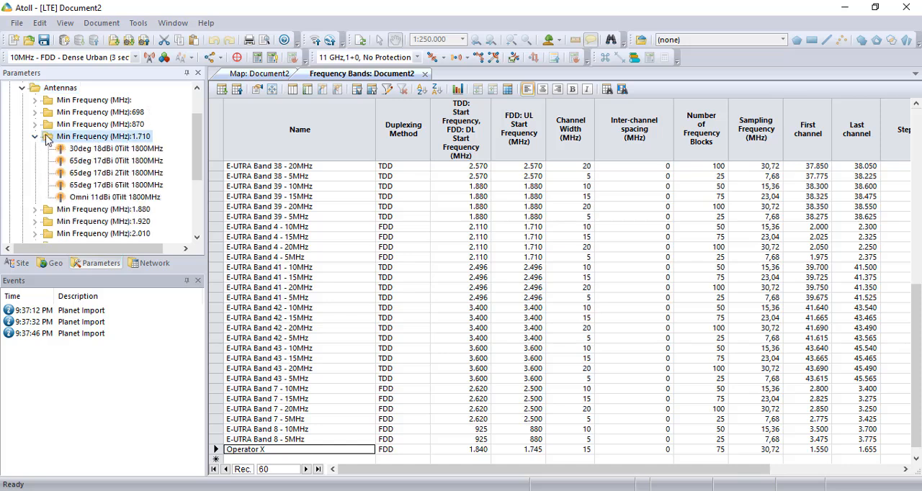
{"action": "left_click", "coordinate": [34, 136]}
{"action": "right_click", "coordinate": [76, 139]}
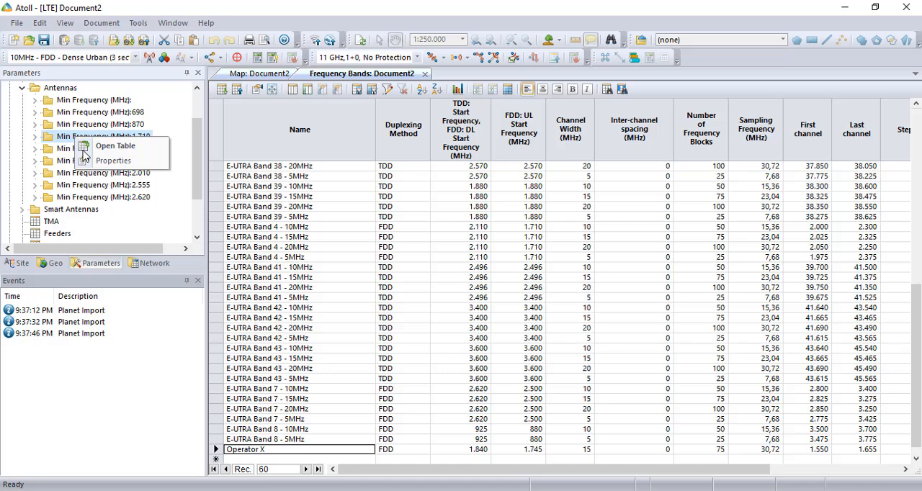
{"action": "left_click", "coordinate": [97, 161]}
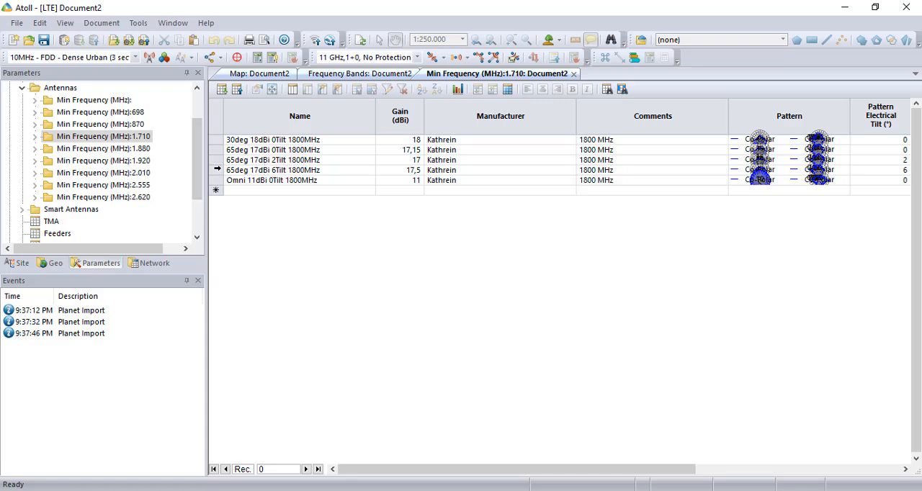
Duplicate the antenna 65deg 17dBi 6Tilt 1800MHz as a new record in the antenna table
{"action": "left_click", "coordinate": [217, 170]}
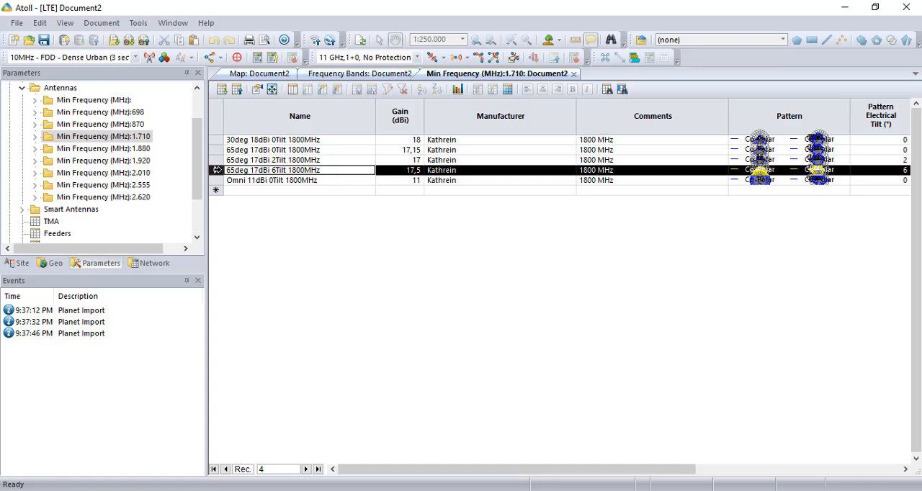
{"action": "left_click", "coordinate": [215, 191]}
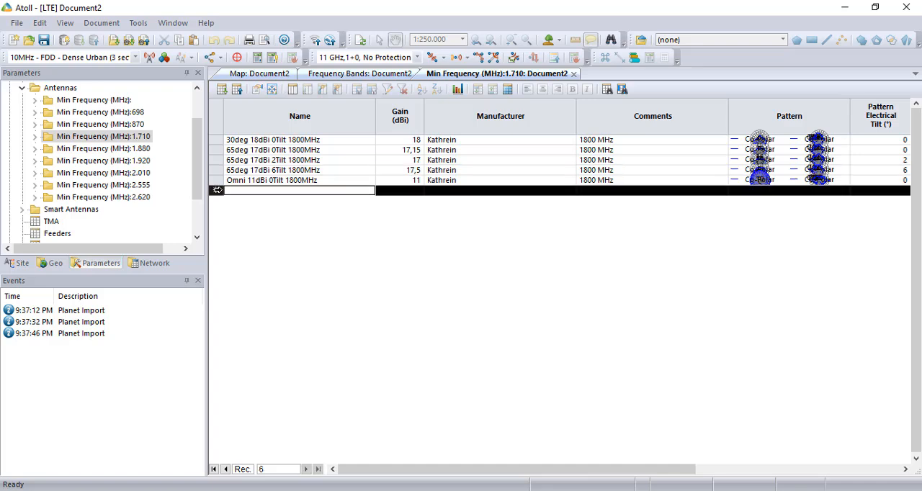
{"action": "key", "text": "ctrl+v"}
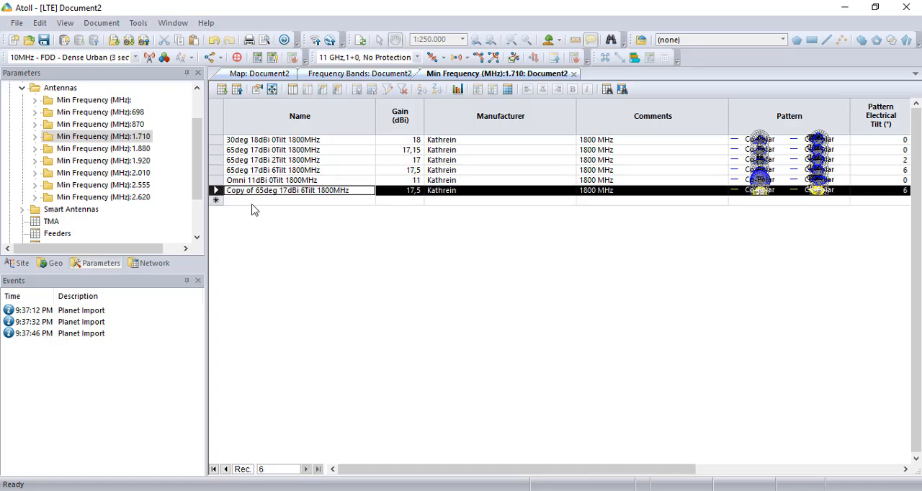
Rename the copied antenna as Antenna X, set its half-power beamwidth to 60° and apply its properties
{"action": "double_click", "coordinate": [215, 191]}
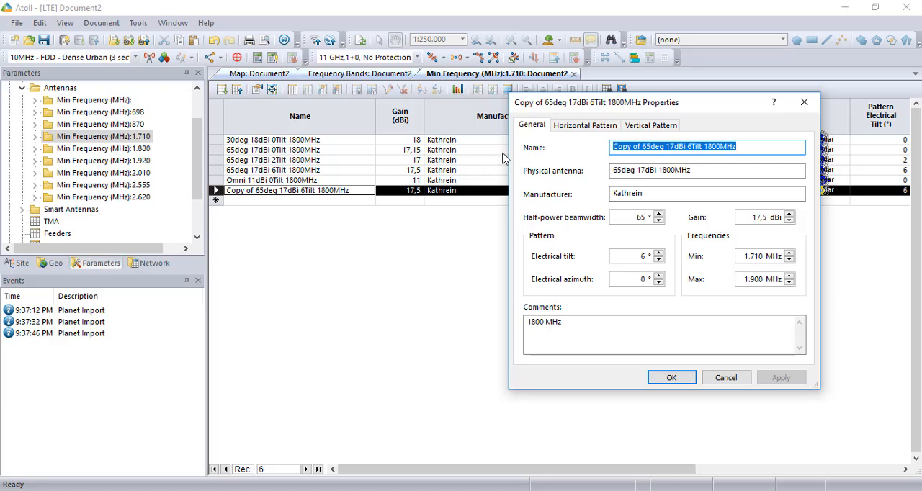
{"action": "type", "text": "Antenna X"}
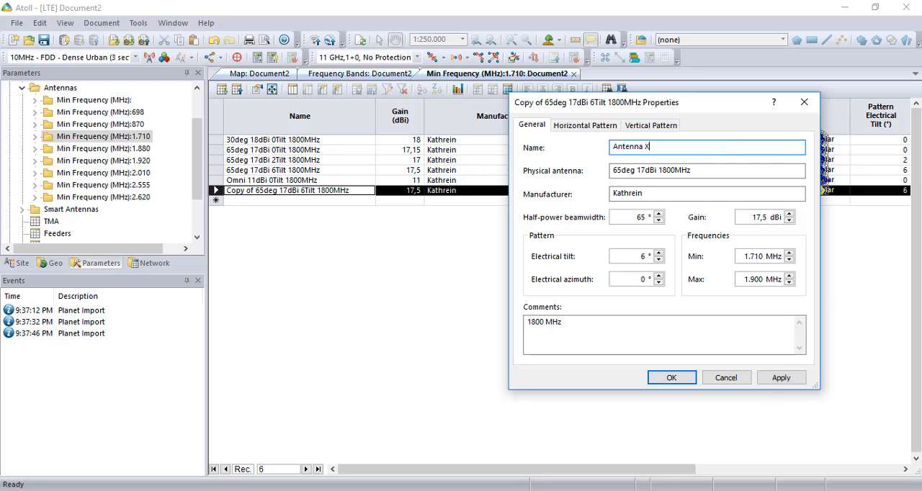
{"action": "left_click", "coordinate": [659, 221]}
{"action": "left_click", "coordinate": [659, 220]}
{"action": "left_click", "coordinate": [658, 220]}
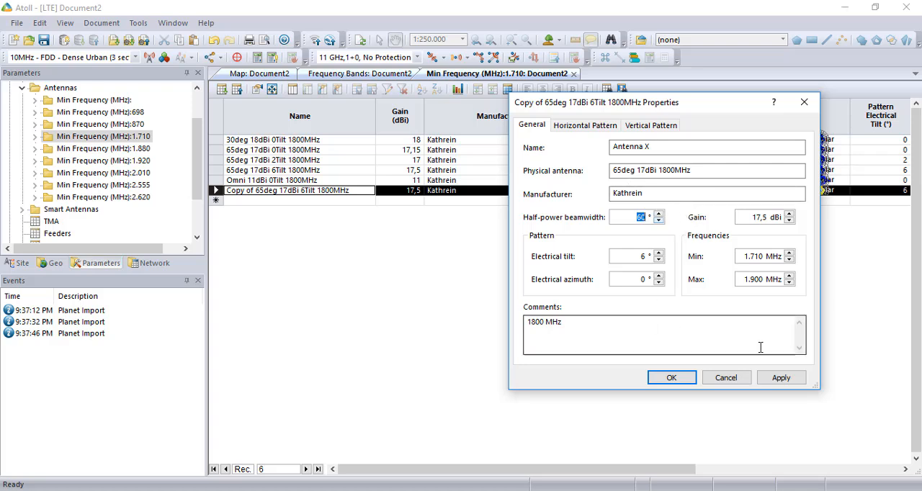
{"action": "left_click", "coordinate": [787, 383]}
{"action": "left_click", "coordinate": [671, 379]}
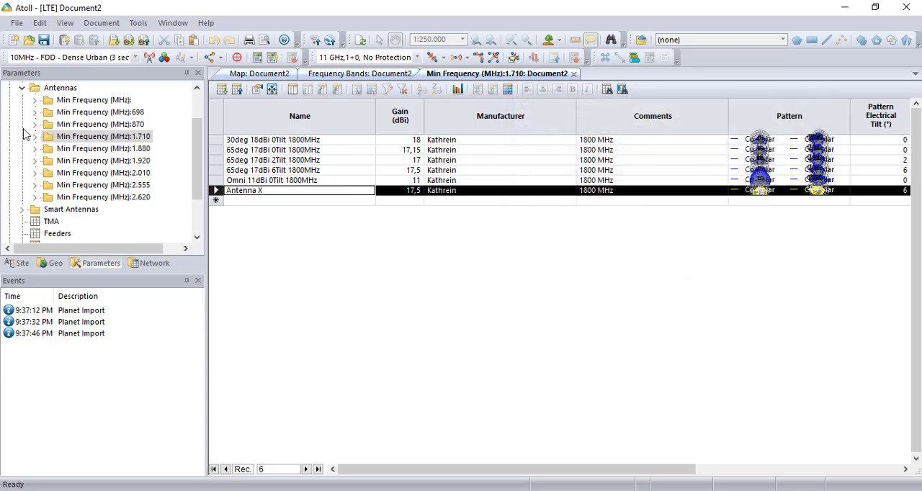
Open the TMA table under Radio Network Equipment and duplicate the Default TMA Equipment record
{"action": "left_click", "coordinate": [22, 87]}
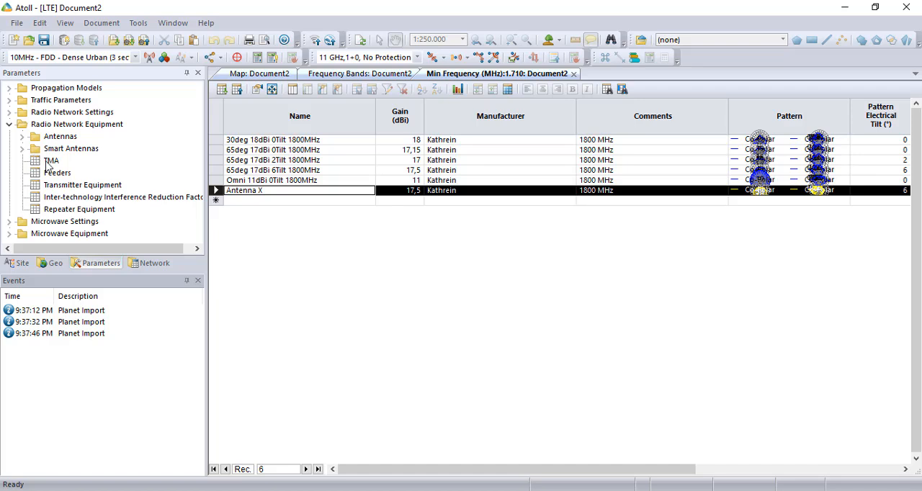
{"action": "left_click", "coordinate": [49, 163]}
{"action": "double_click", "coordinate": [50, 162]}
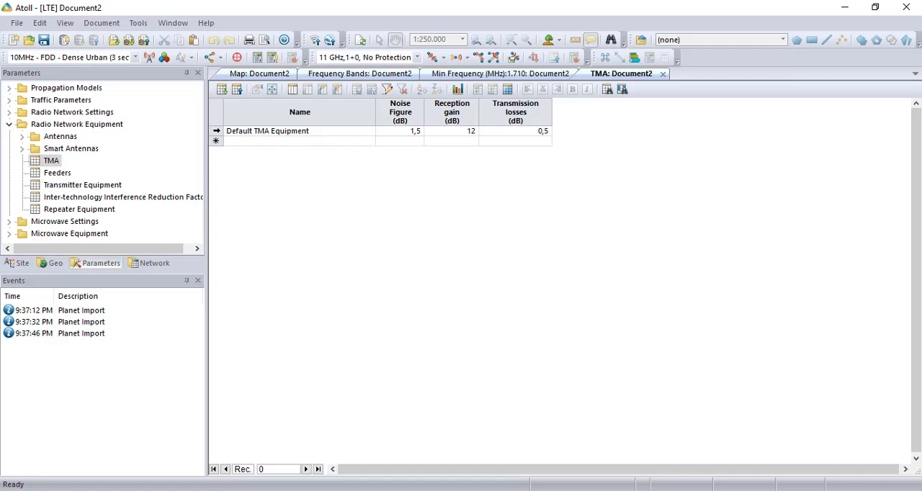
{"action": "left_click", "coordinate": [217, 131]}
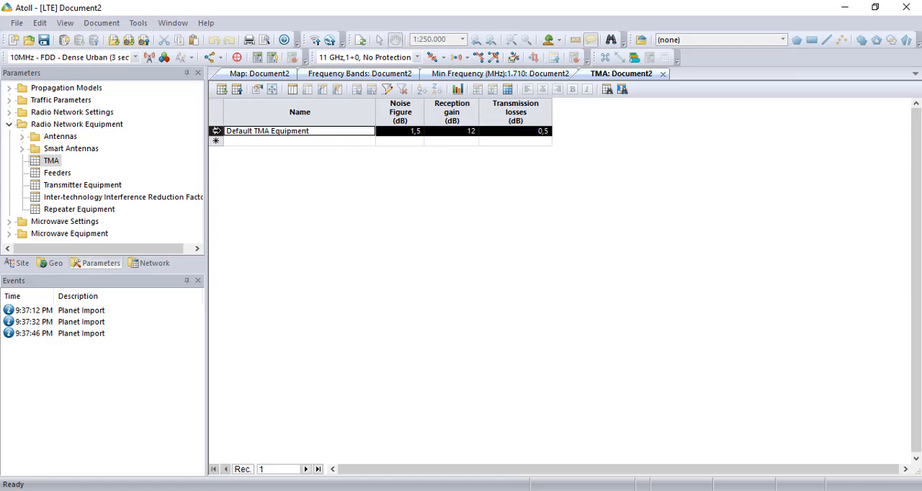
{"action": "left_click", "coordinate": [217, 140]}
{"action": "key", "text": "ctrl+v"}
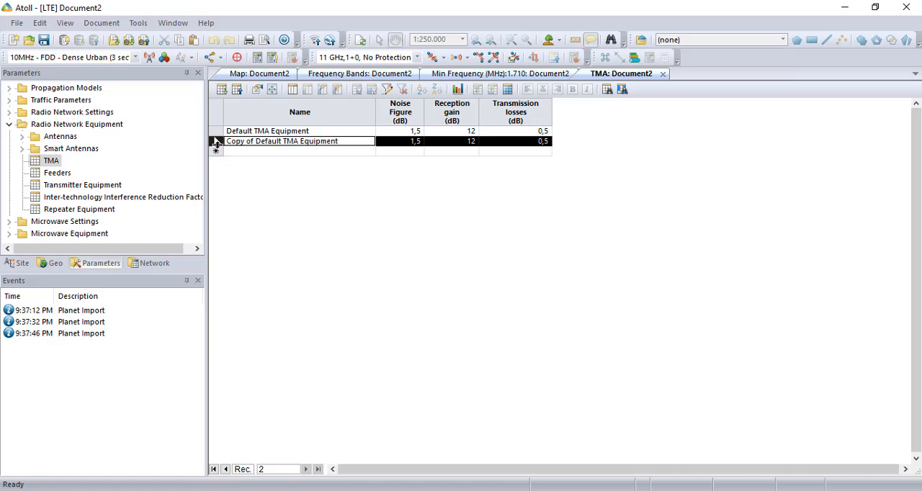
Set the copied TMA's reception gain to 18 dB, rename it as TMA X and apply its properties
{"action": "double_click", "coordinate": [217, 141]}
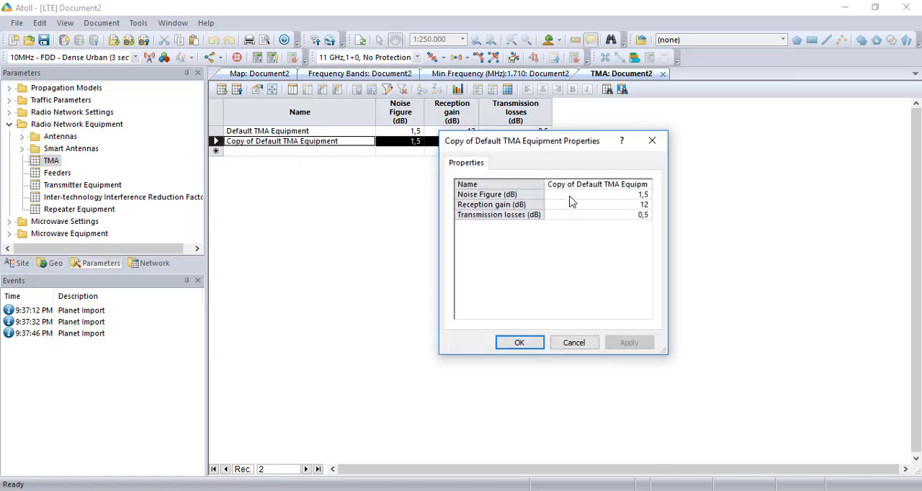
{"action": "left_click", "coordinate": [638, 206]}
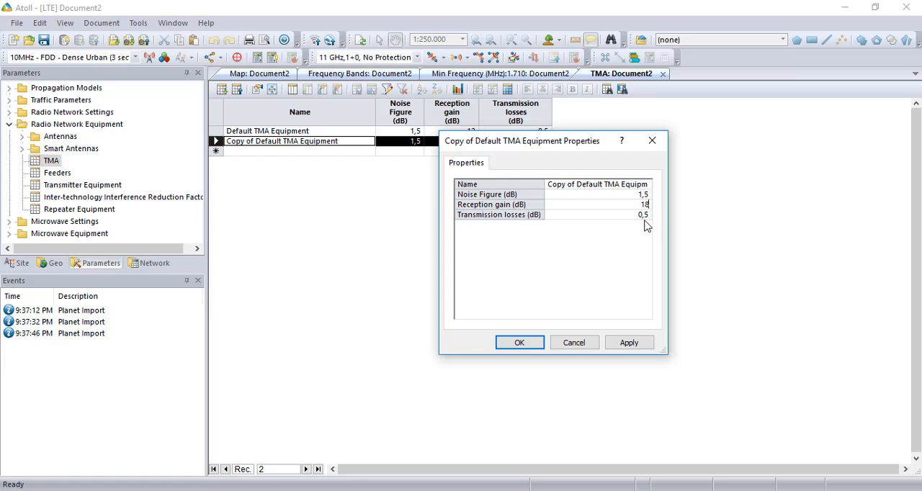
{"action": "left_click", "coordinate": [563, 184]}
{"action": "left_click_drag", "start_coordinate": [550, 186], "coordinate": [690, 182]}
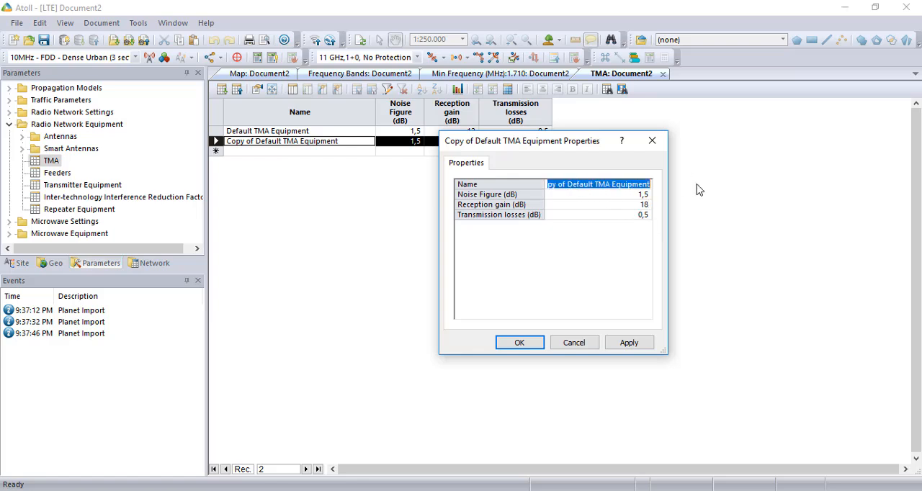
{"action": "type", "text": "TMA"}
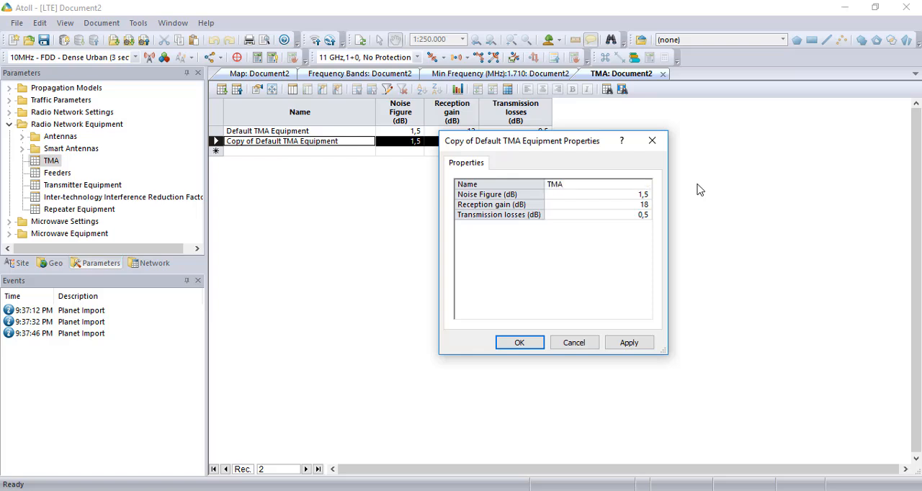
{"action": "type", "text": " X"}
{"action": "left_click", "coordinate": [628, 342]}
{"action": "left_click", "coordinate": [532, 344]}
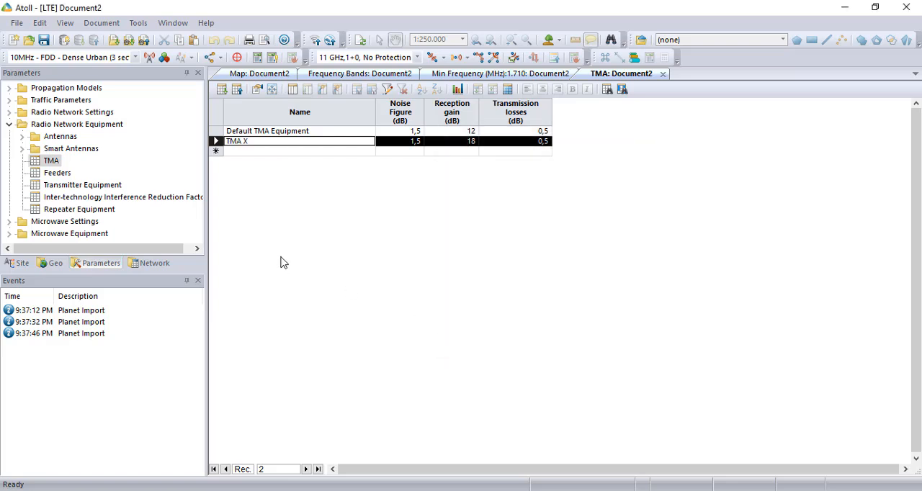
Open the Feeders table and duplicate the 1/2" at 2100 MHz feeder as a new record
{"action": "double_click", "coordinate": [61, 174]}
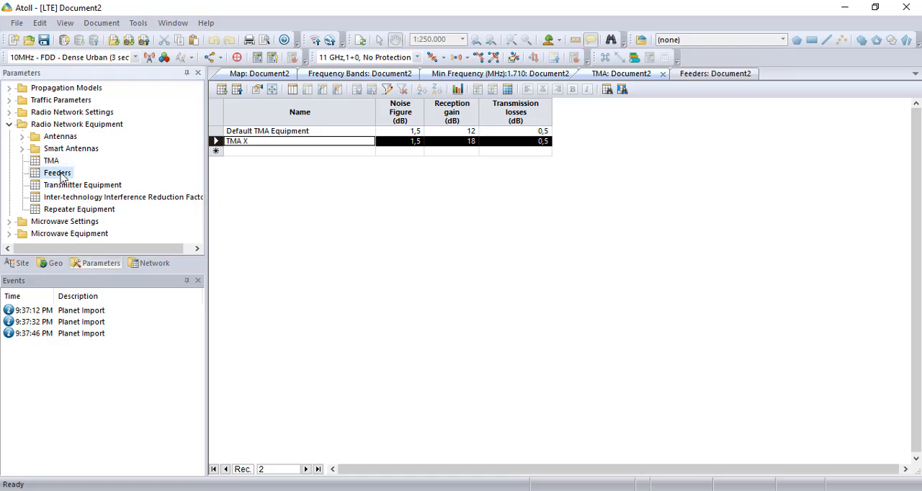
{"action": "left_click", "coordinate": [705, 75]}
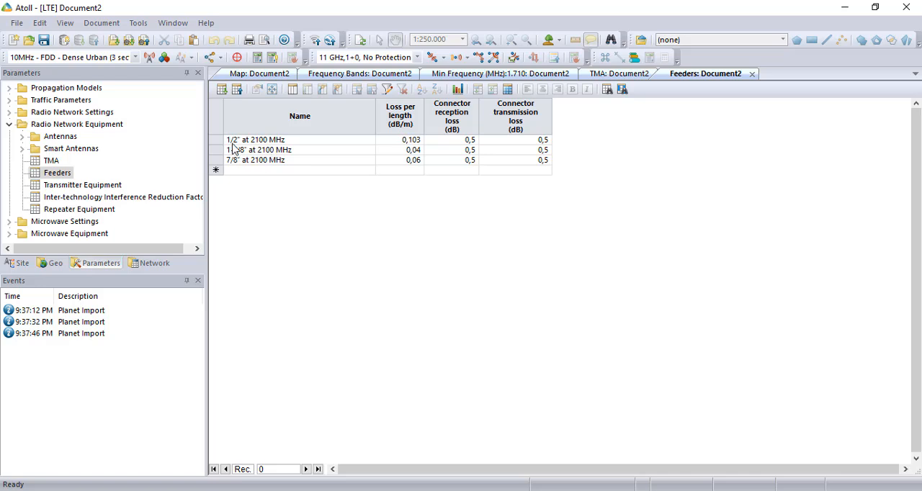
{"action": "left_click", "coordinate": [216, 141]}
{"action": "left_click", "coordinate": [217, 149]}
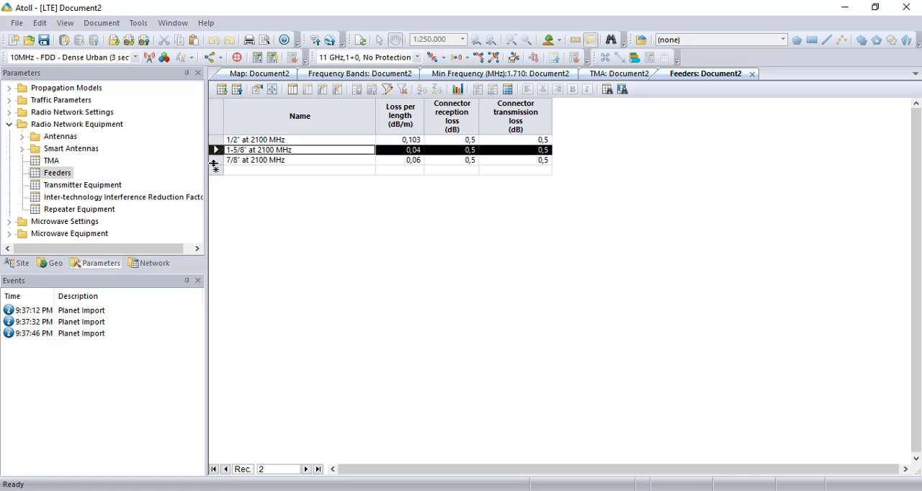
{"action": "left_click", "coordinate": [216, 140]}
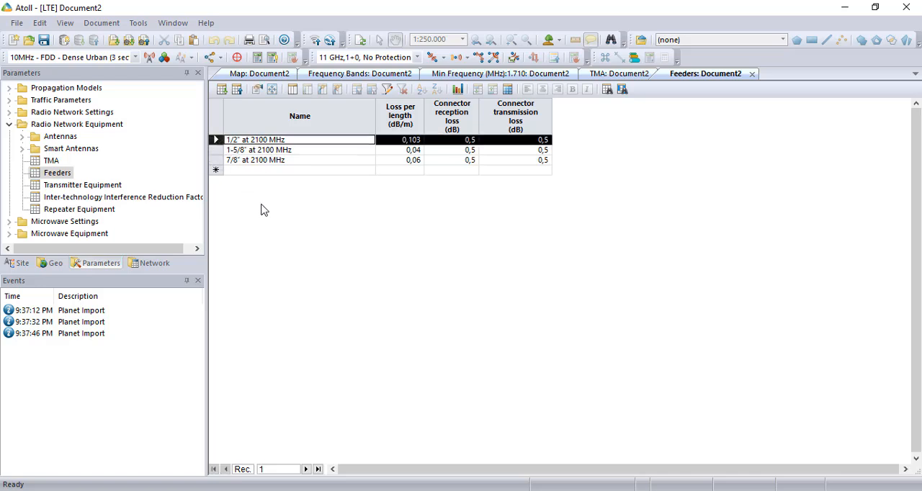
{"action": "left_click", "coordinate": [215, 172]}
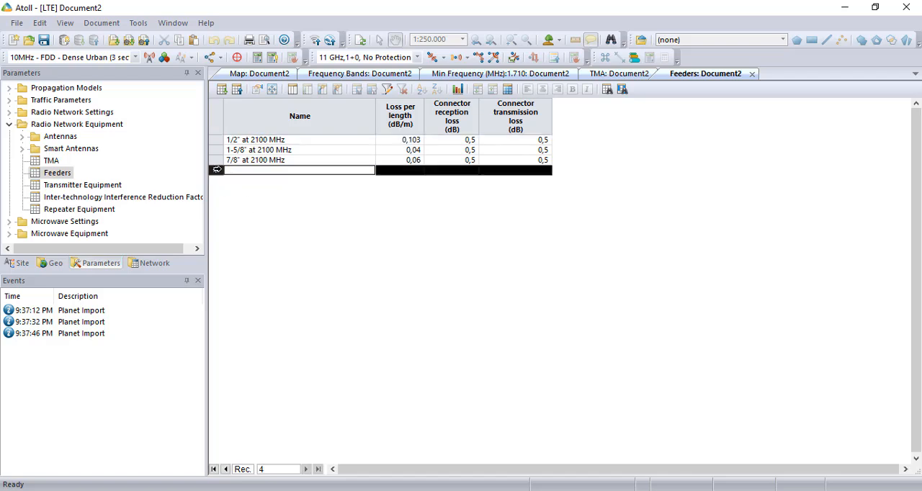
{"action": "key", "text": "ctrl+v"}
Set the copied feeder's loss per length to 0,02 dB/m and apply its properties
{"action": "double_click", "coordinate": [216, 170]}
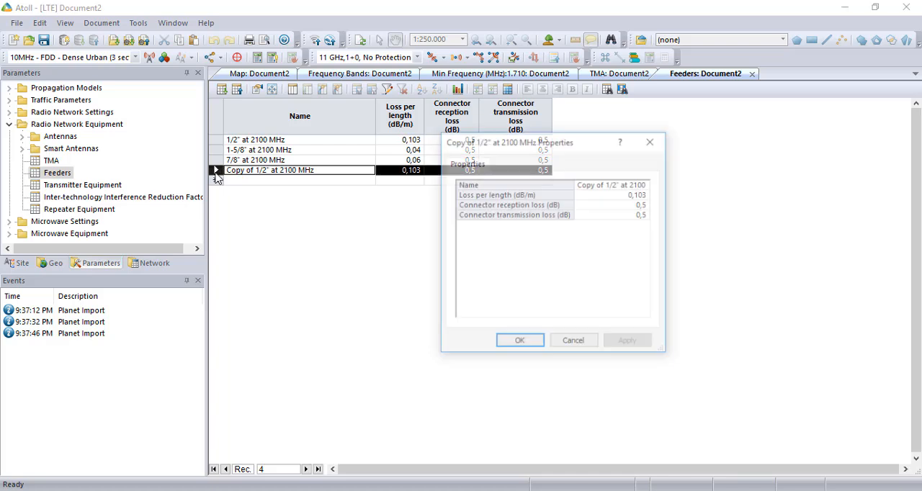
{"action": "left_click", "coordinate": [630, 195]}
{"action": "left_click", "coordinate": [638, 195]}
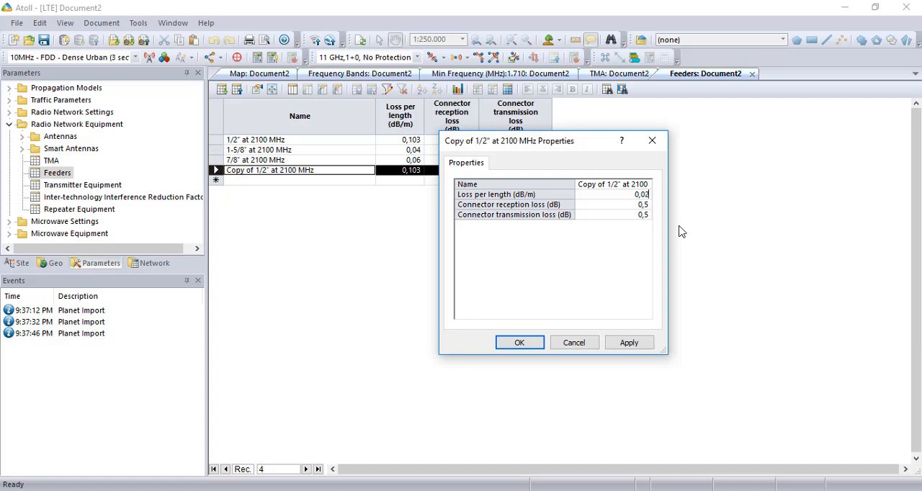
{"action": "left_click_drag", "start_coordinate": [559, 142], "coordinate": [484, 200]}
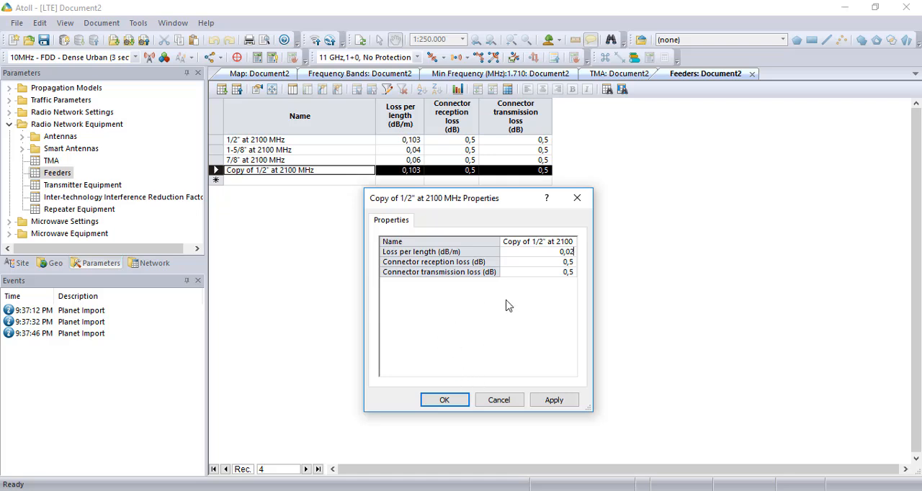
{"action": "left_click", "coordinate": [555, 401]}
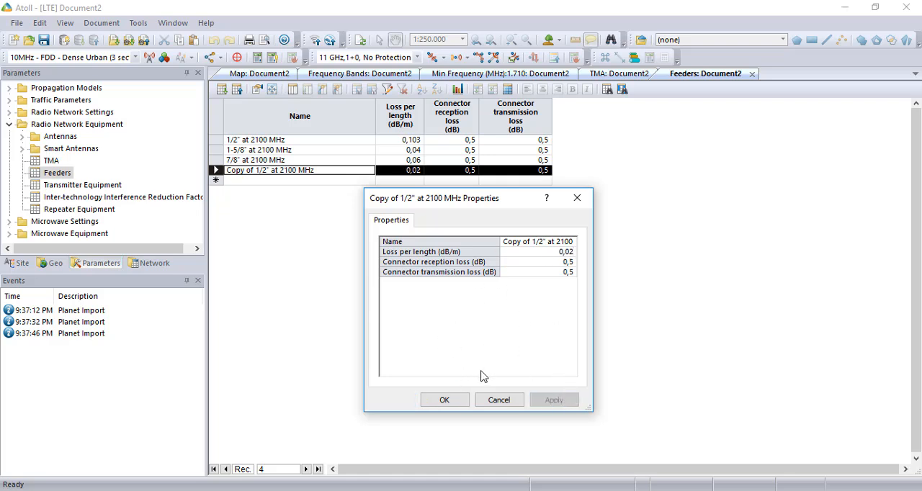
{"action": "left_click", "coordinate": [461, 400]}
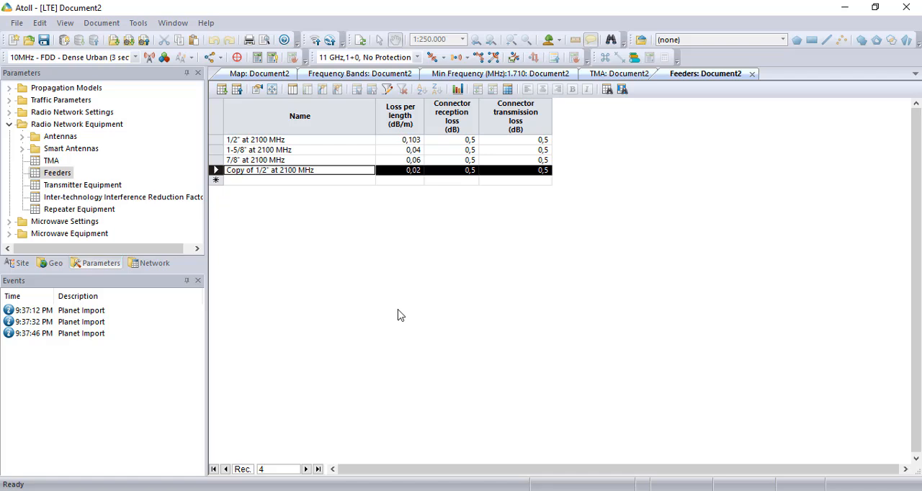
Open the Transmitter Equipment table and duplicate the Default eNode-B Equipment record
{"action": "double_click", "coordinate": [65, 186]}
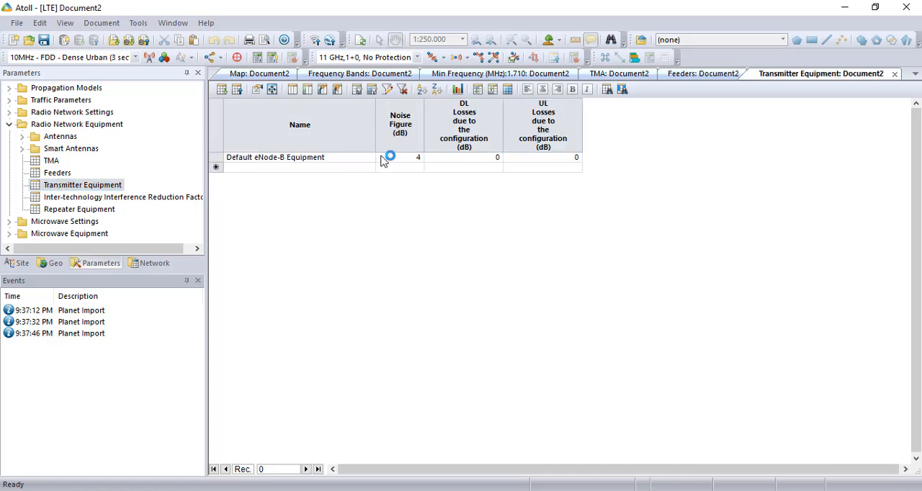
{"action": "left_click", "coordinate": [211, 160]}
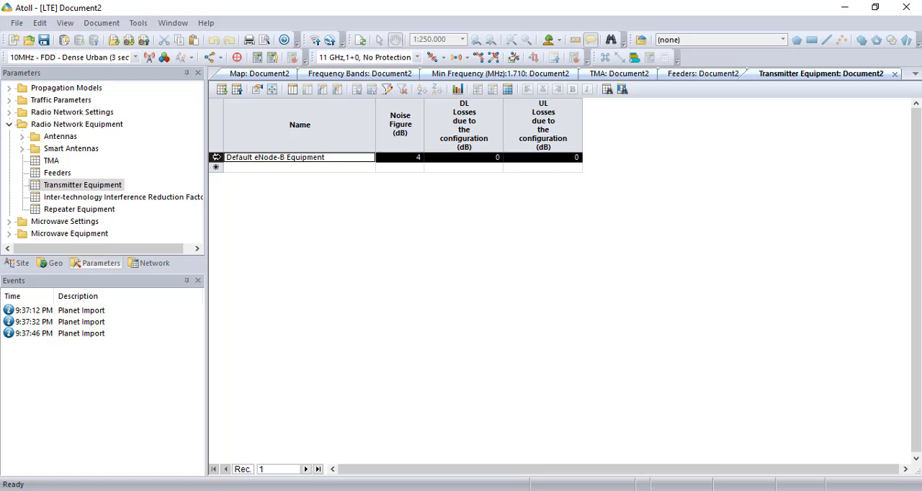
{"action": "left_click", "coordinate": [215, 168]}
{"action": "key", "text": "ctrl+v"}
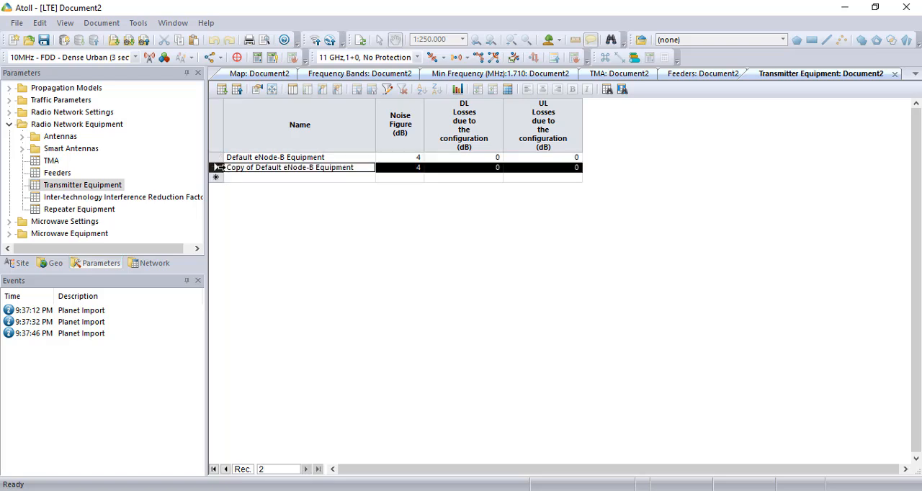
Rename the copied transmitter equipment as Transmitter X and apply its properties
{"action": "double_click", "coordinate": [215, 167]}
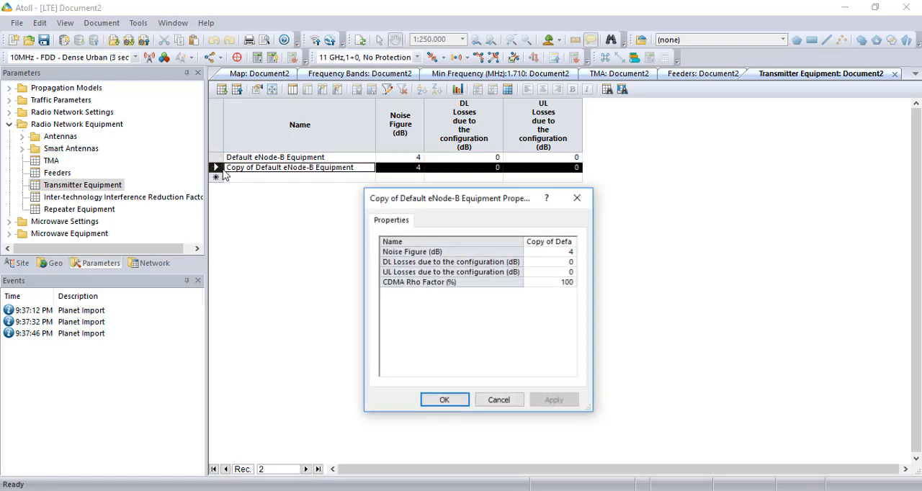
{"action": "left_click", "coordinate": [547, 245]}
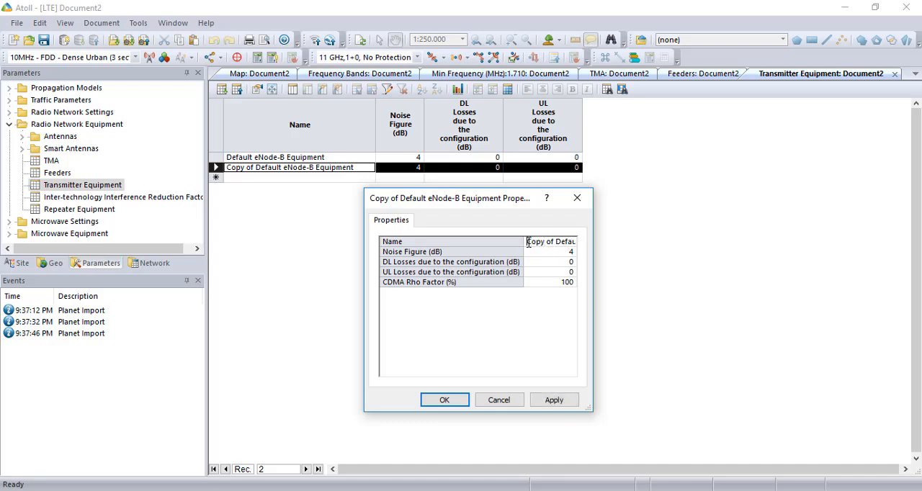
{"action": "left_click_drag", "start_coordinate": [529, 242], "coordinate": [651, 257]}
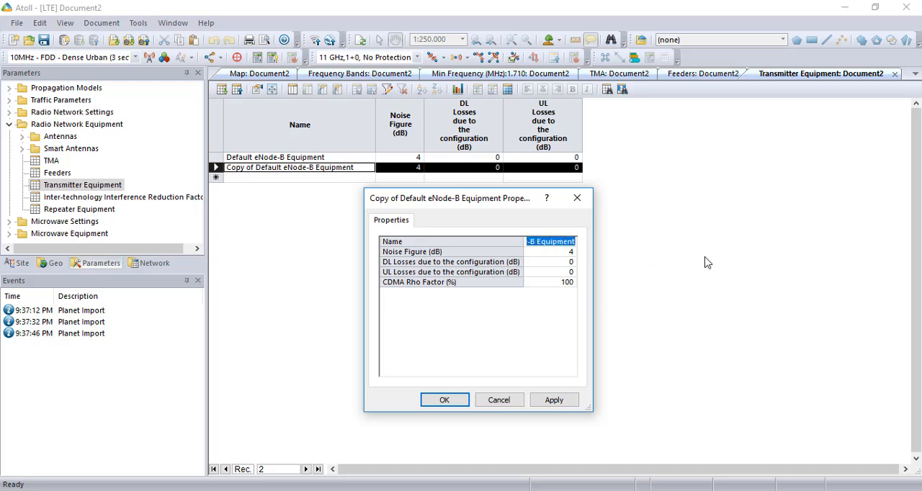
{"action": "type", "text": "Transmitter X"}
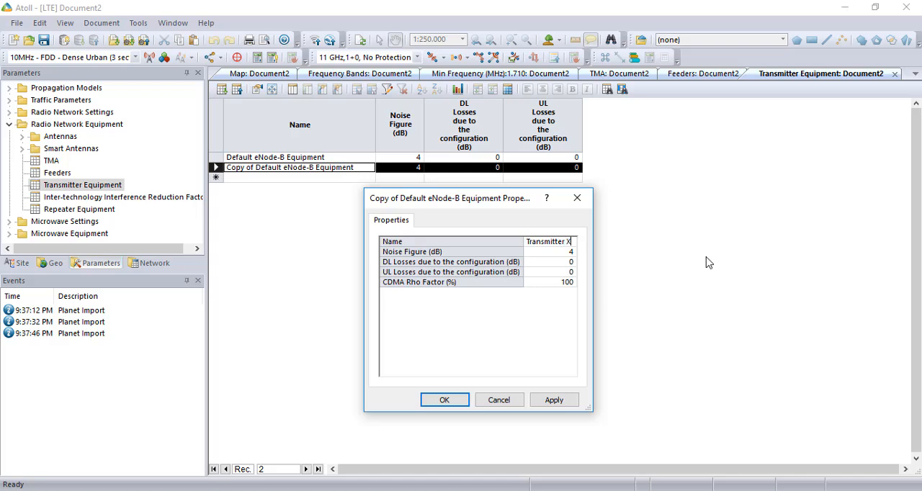
{"action": "left_click", "coordinate": [569, 402]}
{"action": "left_click", "coordinate": [463, 402]}
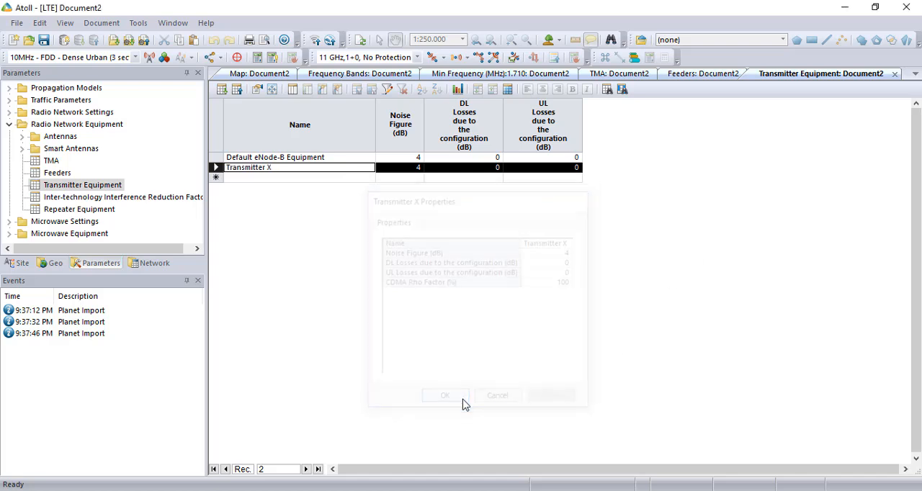
Set the noise figure of the Transmitter X equipment to 4,5 dB and apply its properties
{"action": "double_click", "coordinate": [215, 167]}
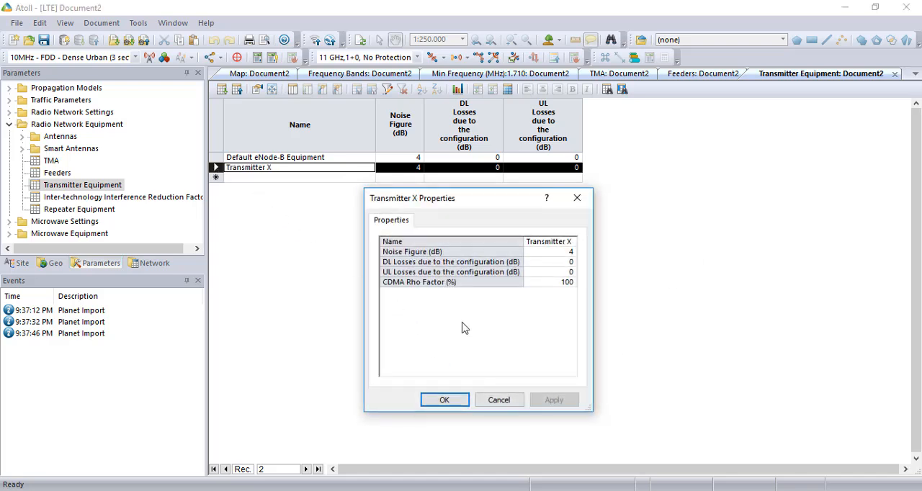
{"action": "left_click", "coordinate": [567, 253]}
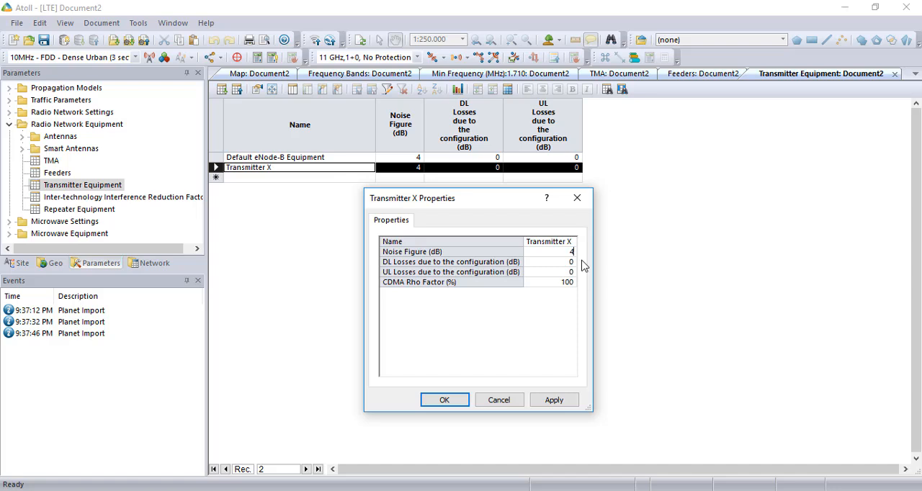
{"action": "left_click", "coordinate": [552, 403]}
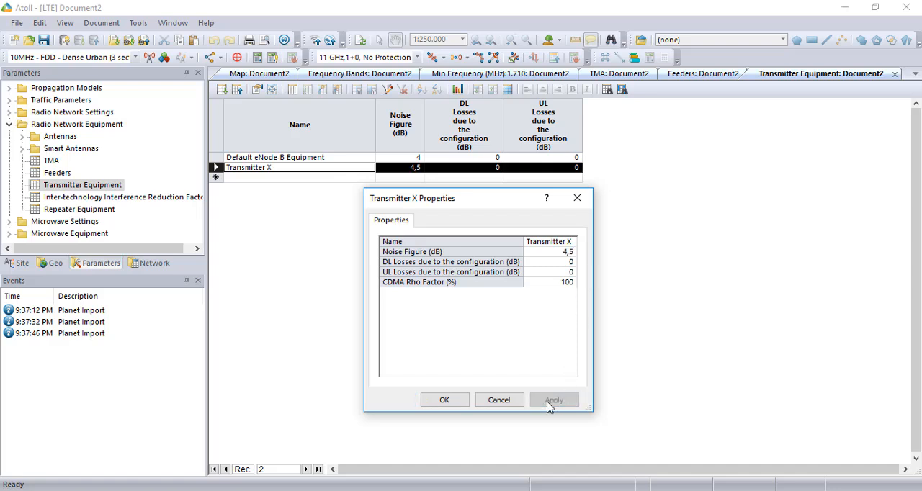
{"action": "left_click", "coordinate": [445, 400]}
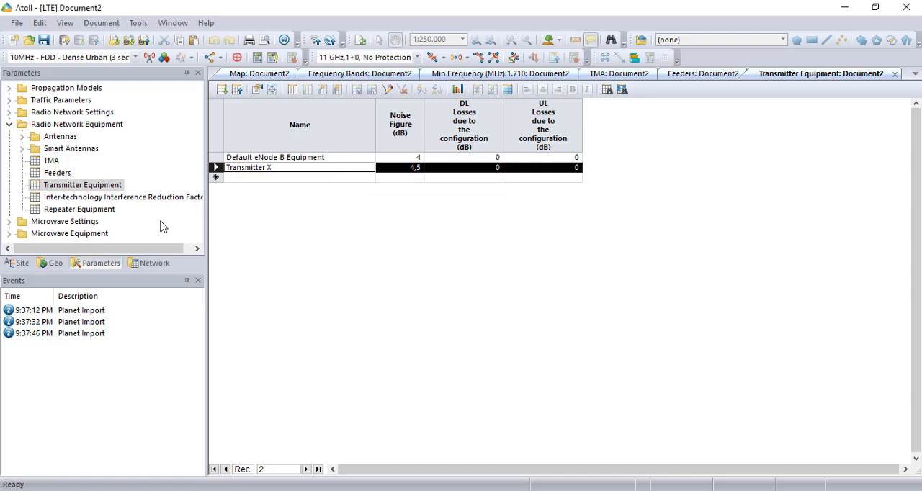
Open the management of the station templates and add a template based on 10MHz - FDD - Dense Urban (3 sectors)
{"action": "left_click", "coordinate": [9, 124]}
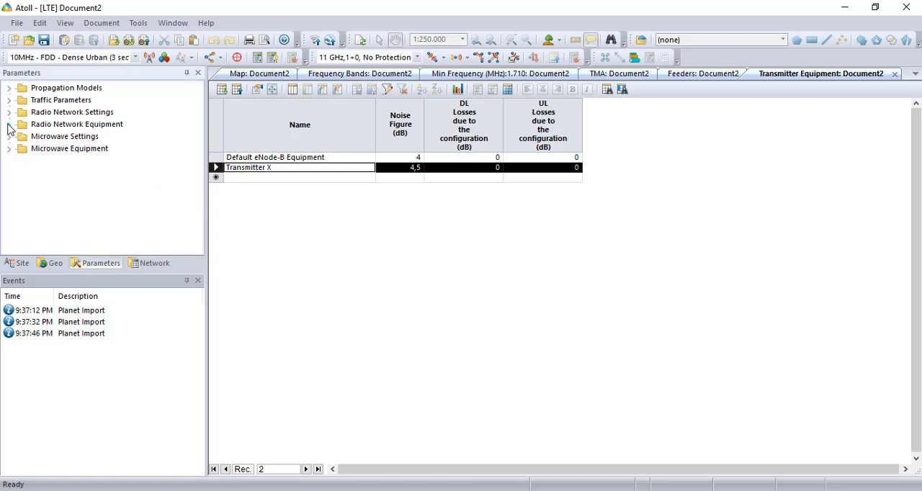
{"action": "left_click", "coordinate": [9, 113]}
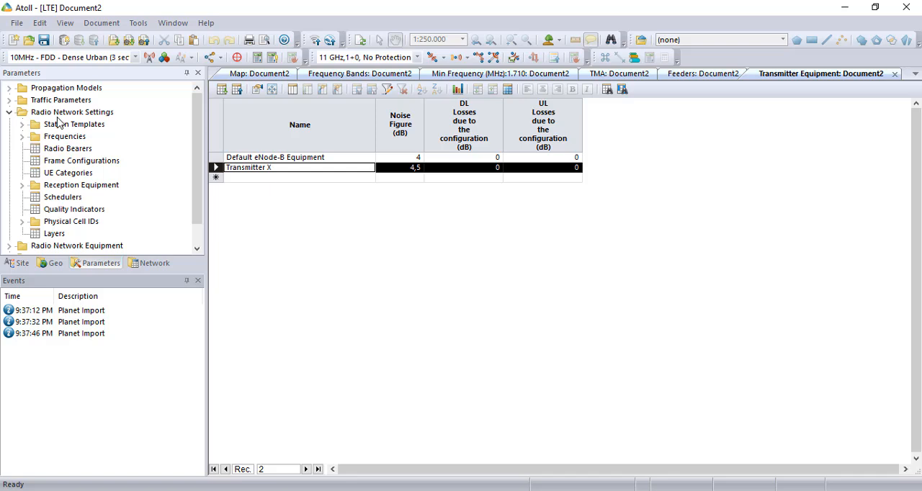
{"action": "left_click", "coordinate": [22, 125]}
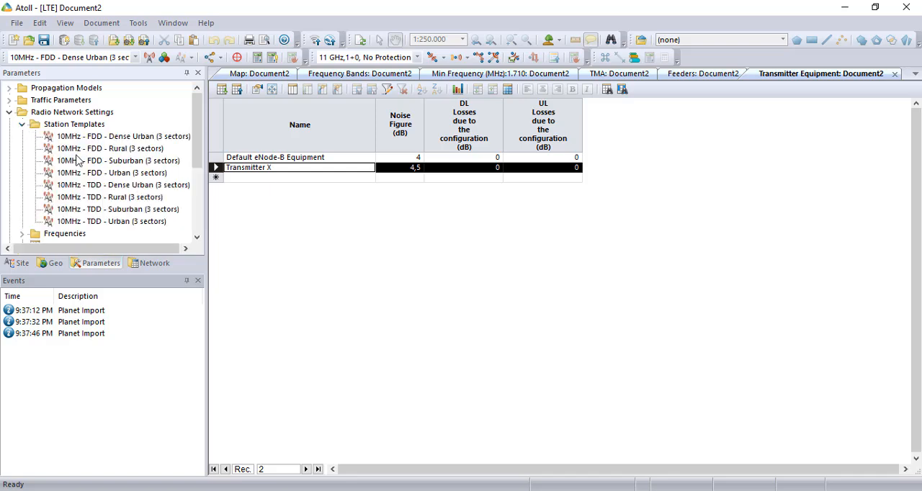
{"action": "right_click", "coordinate": [70, 127]}
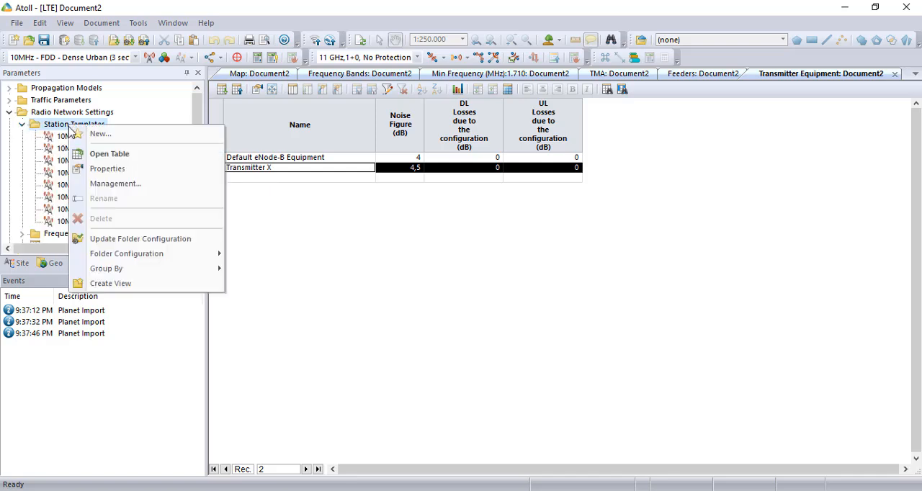
{"action": "left_click", "coordinate": [106, 186]}
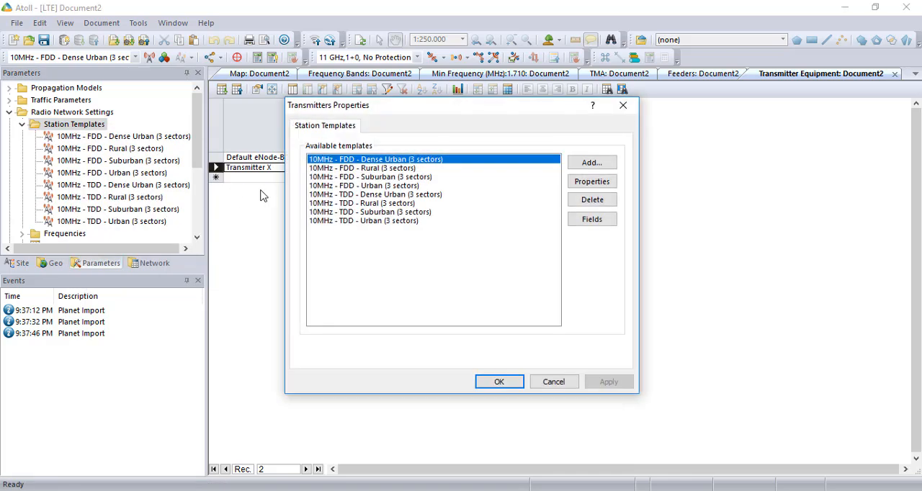
{"action": "left_click", "coordinate": [592, 166]}
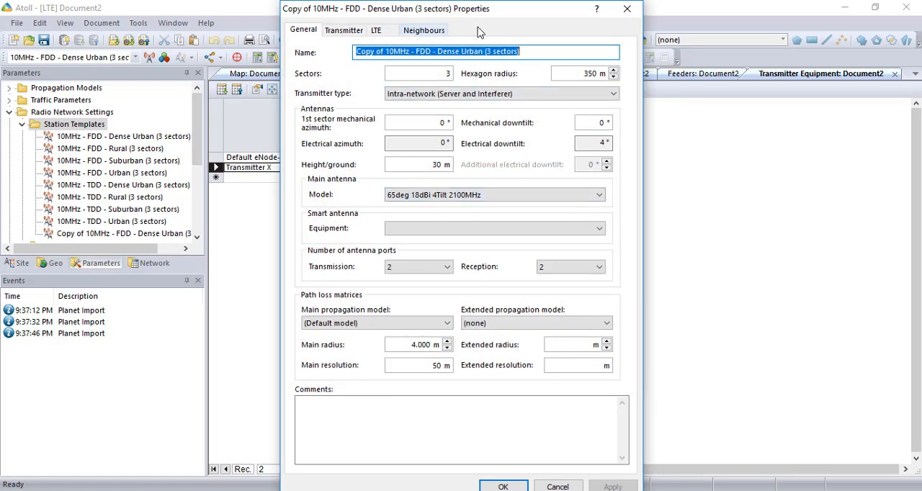
Name the new station template Komsel and set its hexagon radius to 705 m
{"action": "mouse_move", "coordinate": [464, 11]}
{"action": "left_mouse_down"}
{"action": "mouse_move", "coordinate": [482, 16]}
{"action": "mouse_move", "coordinate": [463, 9]}
{"action": "left_mouse_up"}
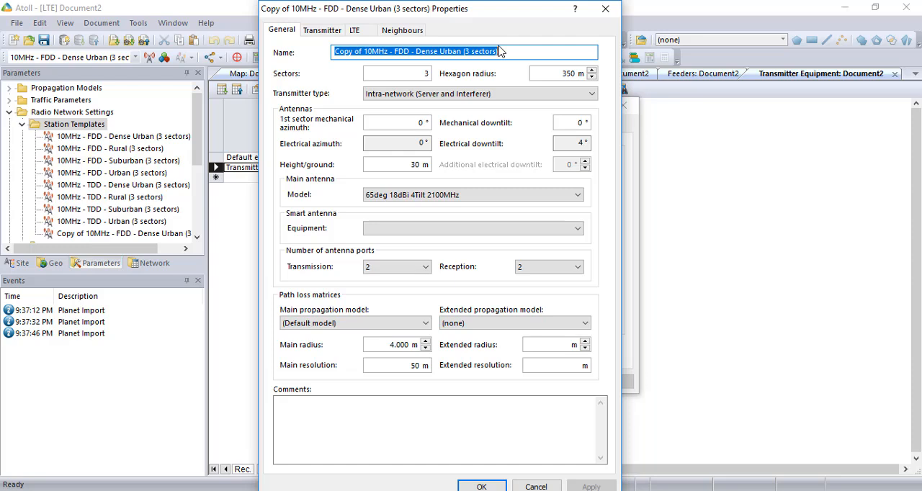
{"action": "type", "text": "Komsel"}
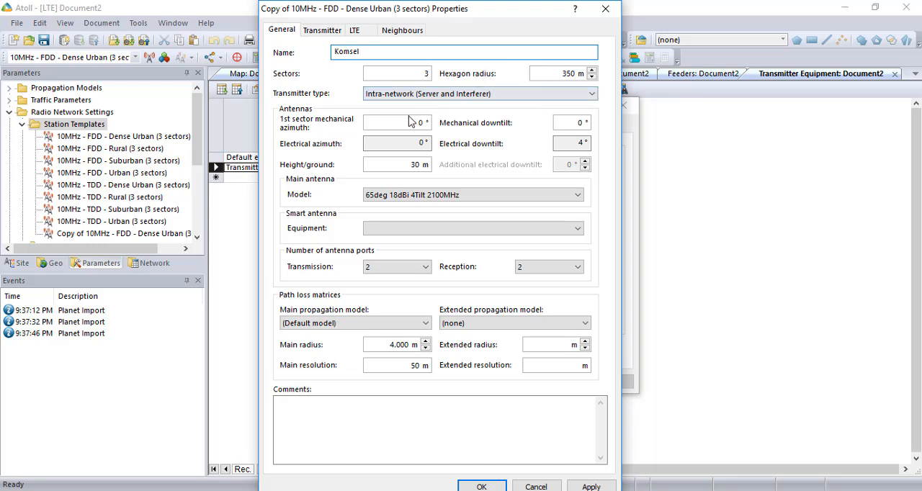
{"action": "double_click", "coordinate": [566, 73]}
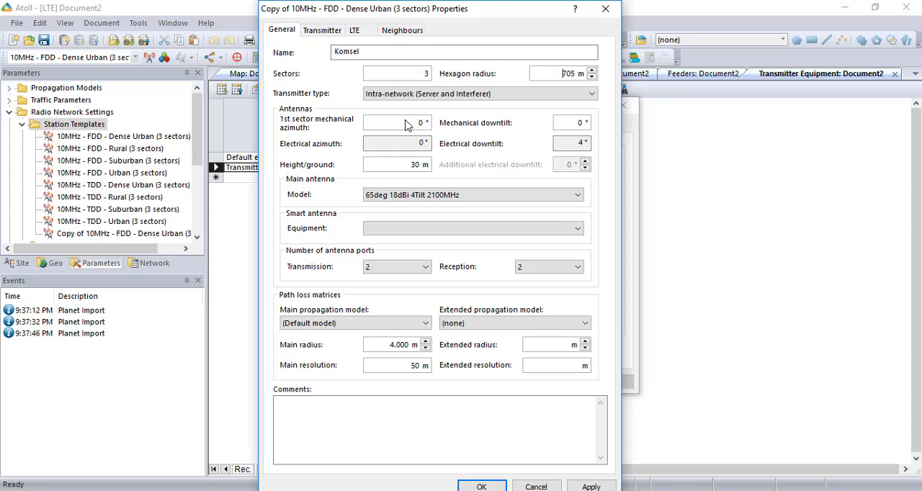
Set the template's antenna height above ground to 40 m and its main antenna model to Antenna X
{"action": "left_click", "coordinate": [416, 194]}
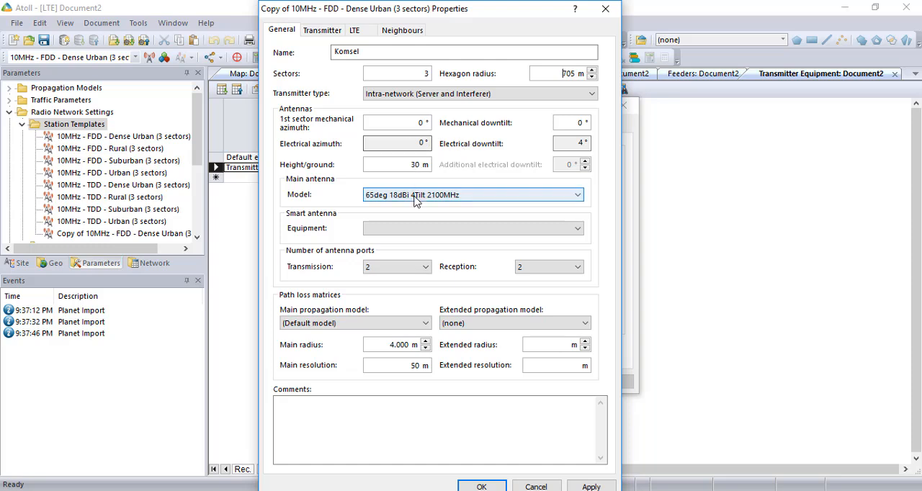
{"action": "double_click", "coordinate": [406, 168]}
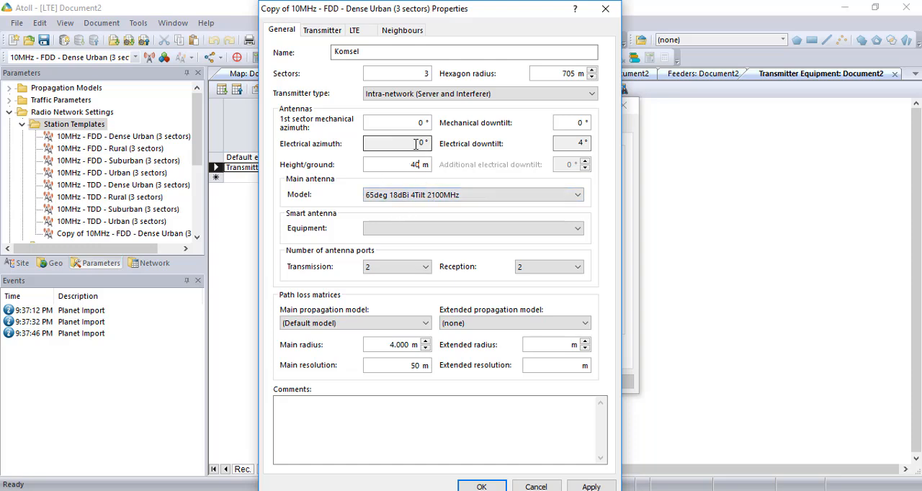
{"action": "left_click", "coordinate": [425, 198]}
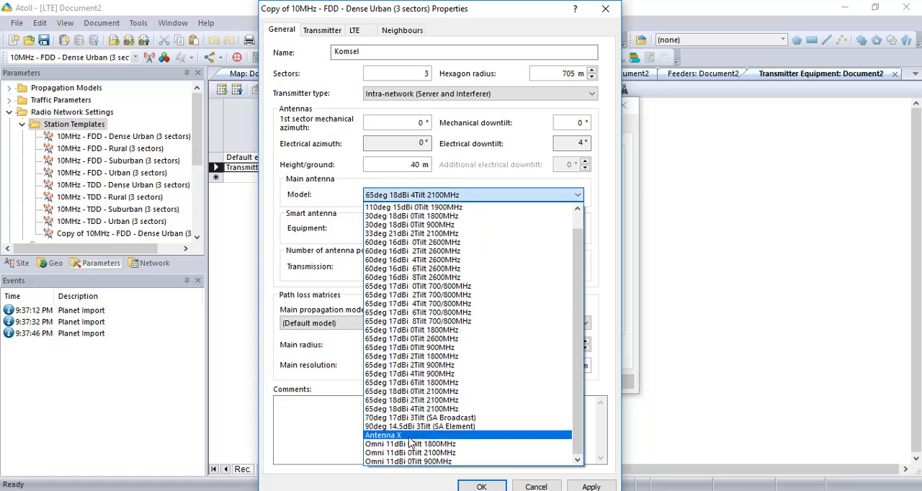
{"action": "left_click", "coordinate": [409, 437]}
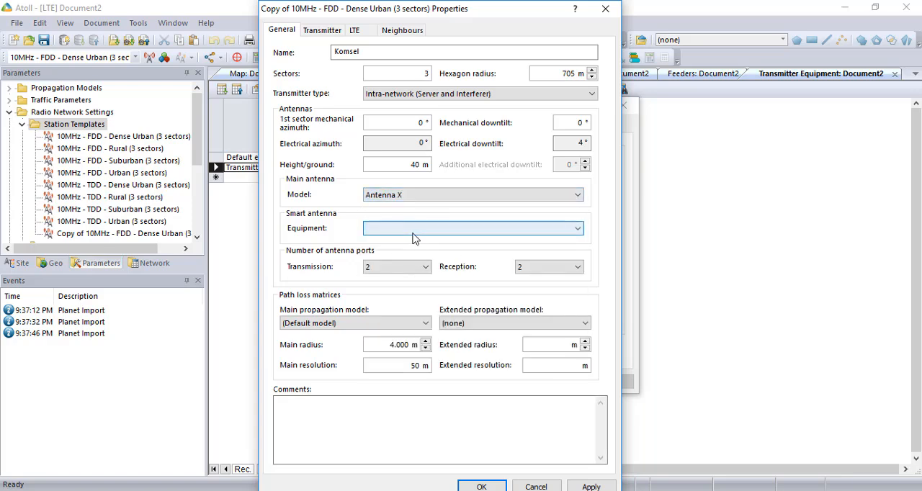
{"action": "left_click", "coordinate": [415, 237]}
{"action": "left_click", "coordinate": [412, 238]}
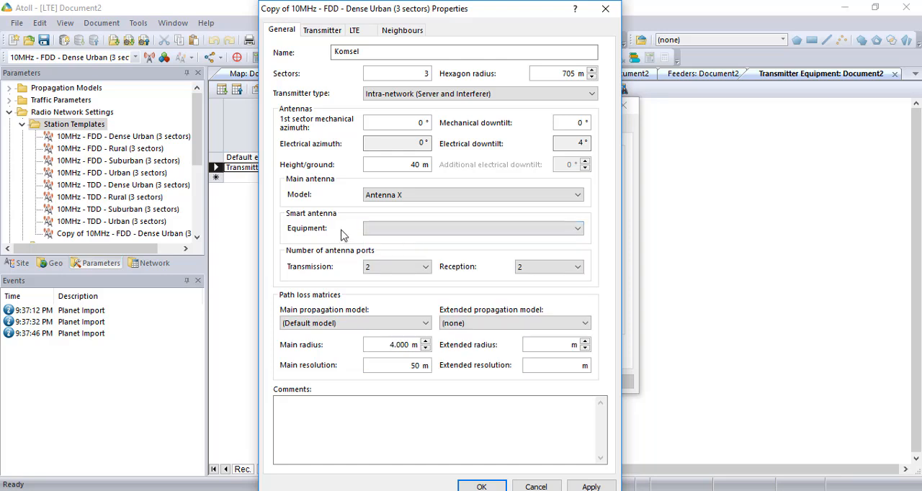
Set the number of antenna ports to 4 for both transmission and reception
{"action": "left_click", "coordinate": [404, 269]}
{"action": "left_click", "coordinate": [398, 297]}
{"action": "left_click", "coordinate": [522, 270]}
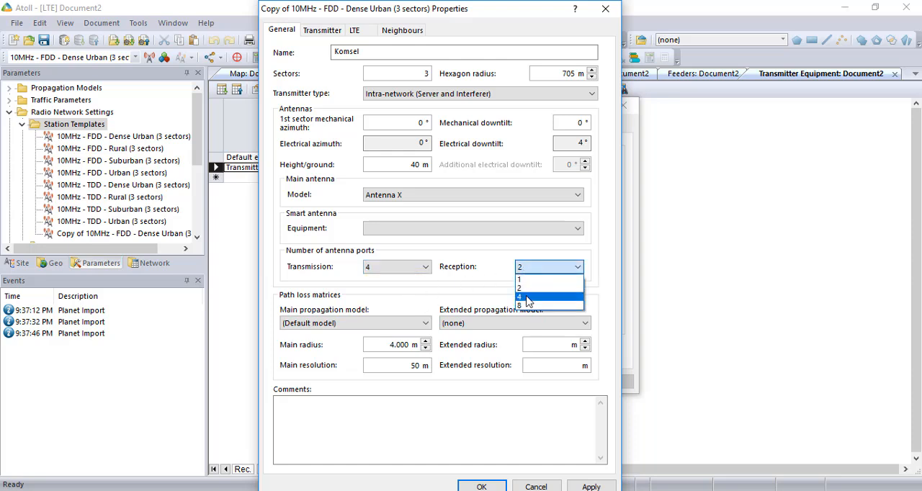
{"action": "left_click", "coordinate": [528, 297]}
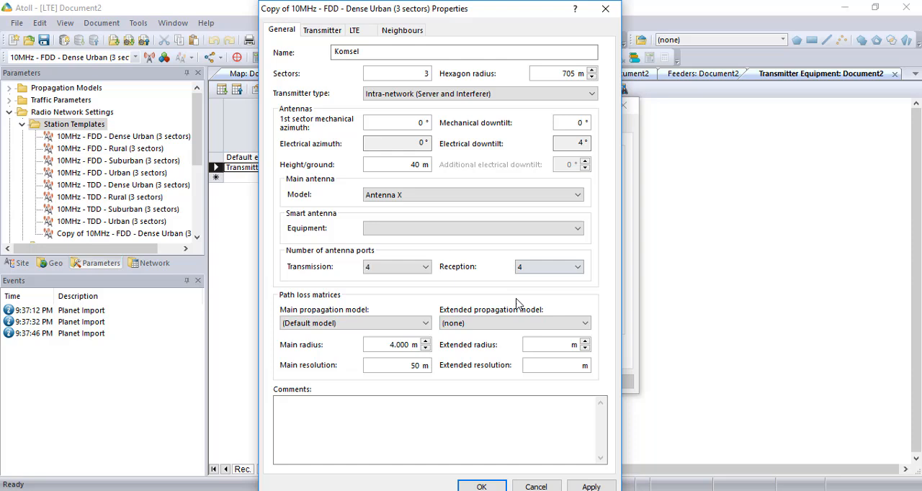
Use Cost-Hata as the main and extended propagation model, with an extended radius of 5000 m
{"action": "left_click", "coordinate": [405, 323]}
{"action": "left_click", "coordinate": [400, 346]}
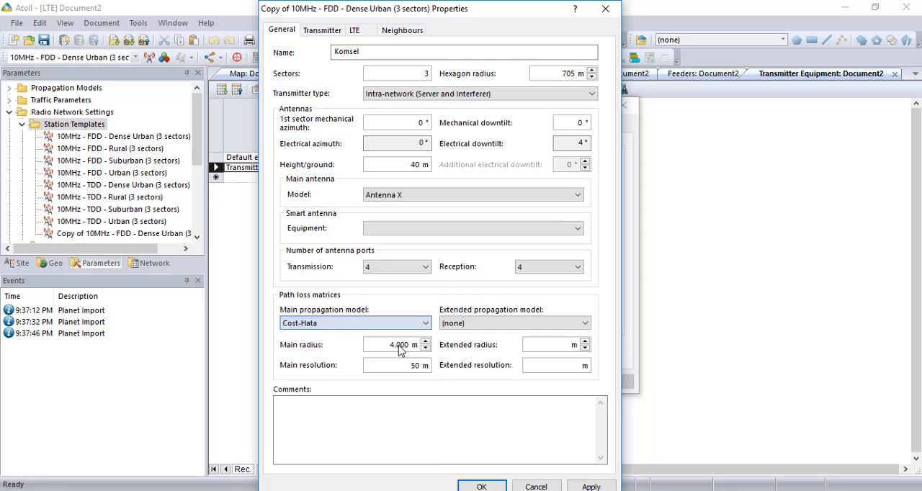
{"action": "left_click", "coordinate": [473, 323]}
{"action": "left_click", "coordinate": [472, 347]}
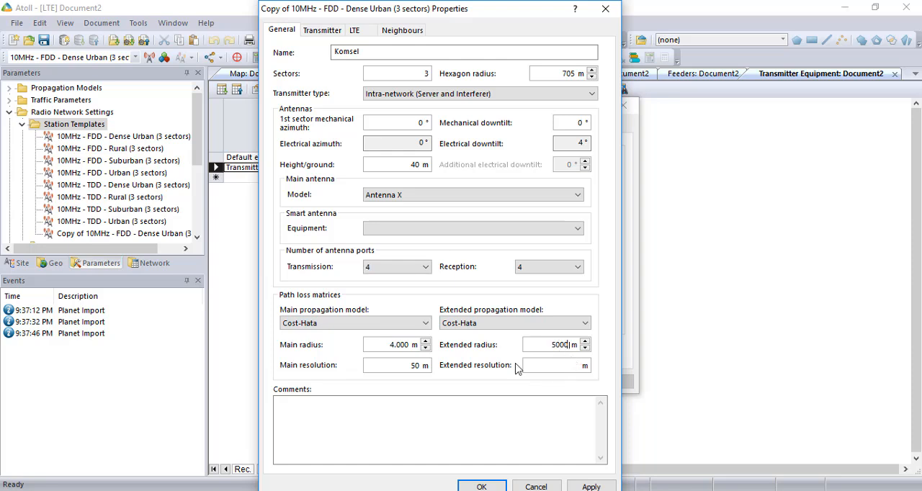
Set the main resolution of the path loss matrices to 100 m
{"action": "double_click", "coordinate": [397, 367]}
{"action": "double_click", "coordinate": [574, 347]}
{"action": "left_click", "coordinate": [571, 351]}
{"action": "double_click", "coordinate": [416, 366]}
{"action": "type", "text": "100"}
Assign TMA X, the Copy of 1/2" at 2100 MHz feeder and Transmitter X in the template's equipment specifications
{"action": "left_click", "coordinate": [310, 34]}
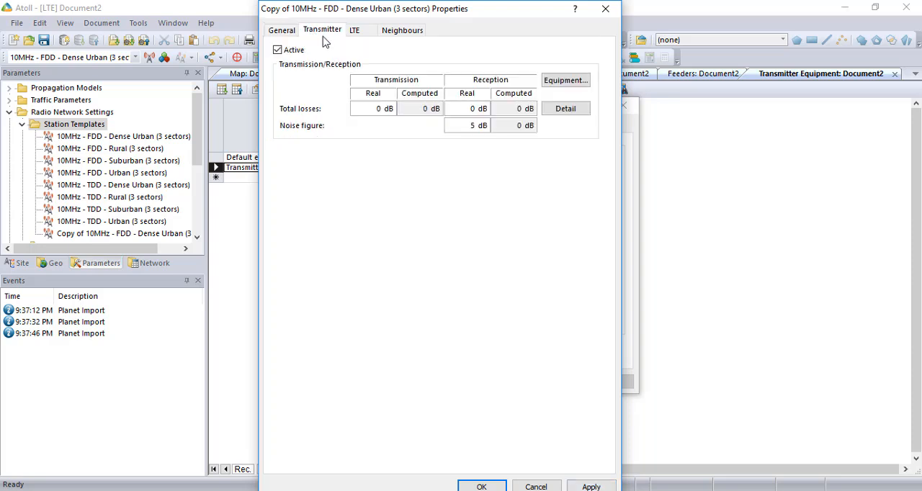
{"action": "left_click", "coordinate": [565, 81]}
{"action": "left_click", "coordinate": [475, 187]}
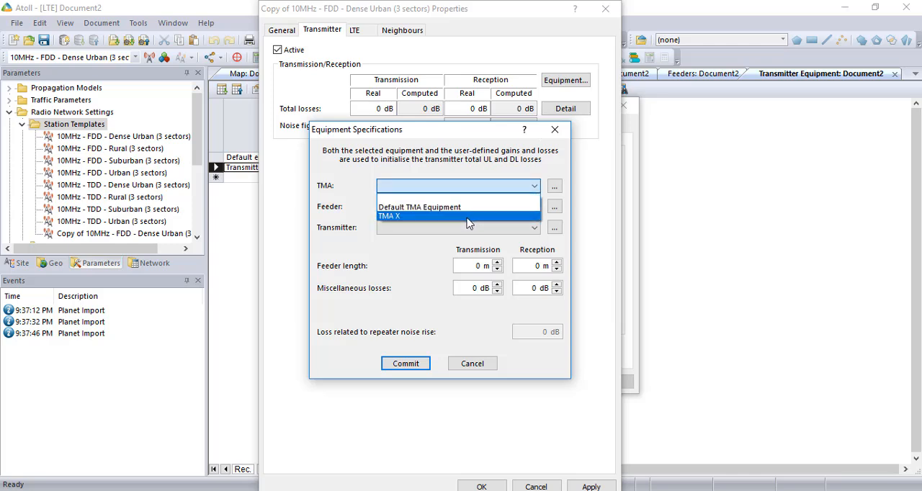
{"action": "left_click", "coordinate": [446, 216]}
{"action": "left_click", "coordinate": [429, 208]}
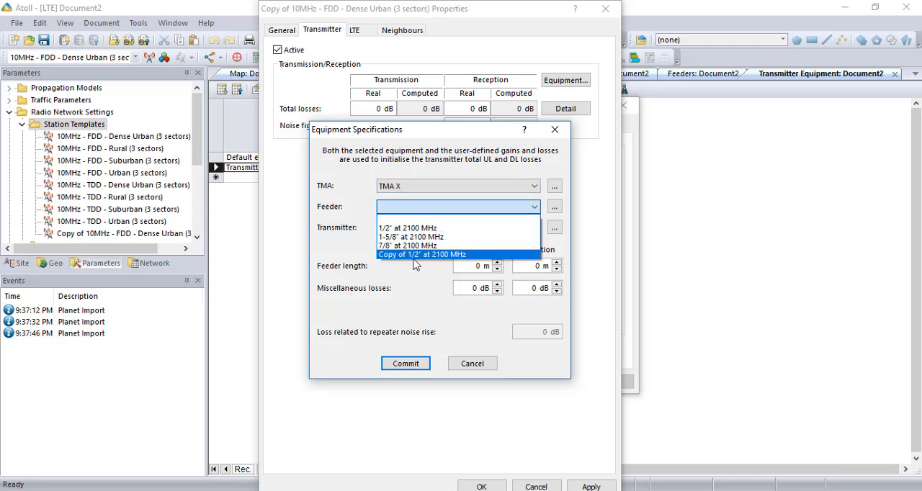
{"action": "left_click", "coordinate": [414, 255]}
{"action": "left_click", "coordinate": [420, 228]}
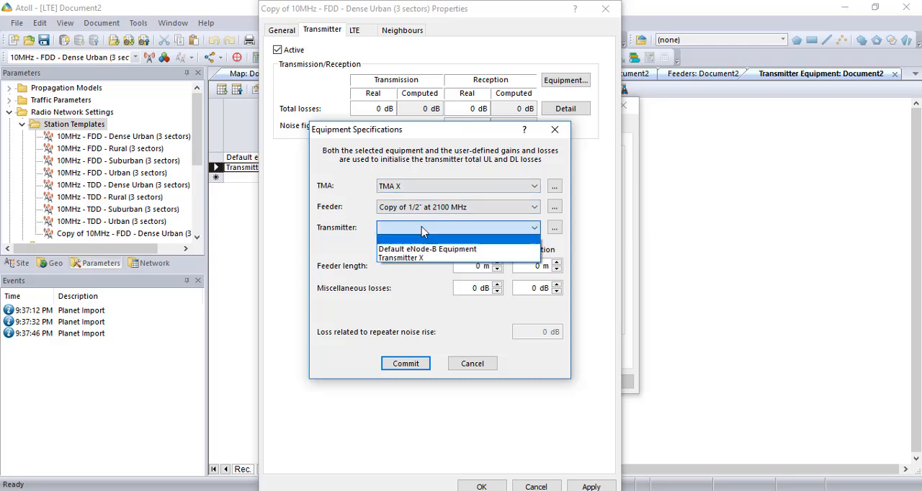
{"action": "left_click", "coordinate": [423, 254]}
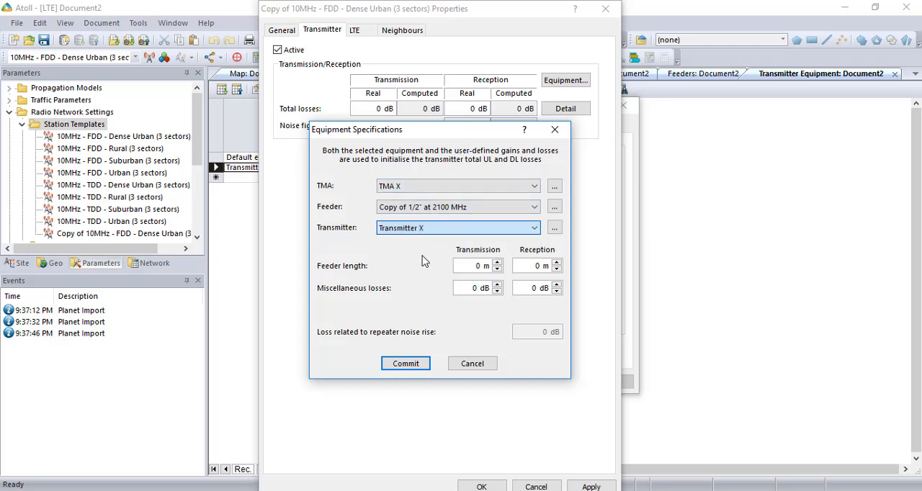
Set the feeder length to 50 m for both transmission and reception and commit the equipment specifications
{"action": "left_click", "coordinate": [474, 267]}
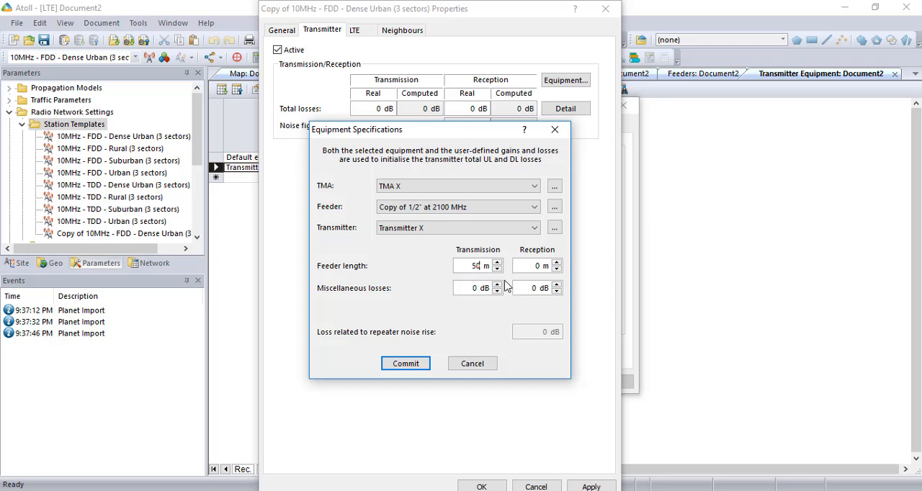
{"action": "double_click", "coordinate": [535, 268]}
{"action": "left_click", "coordinate": [414, 366]}
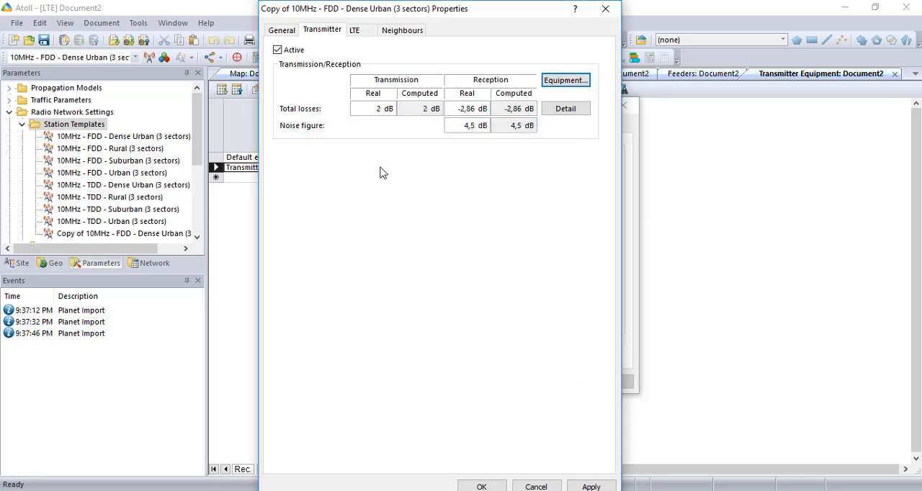
Set the template's LTE max power to 41,1 dBm and its frequency band to Operator X
{"action": "left_click", "coordinate": [368, 34]}
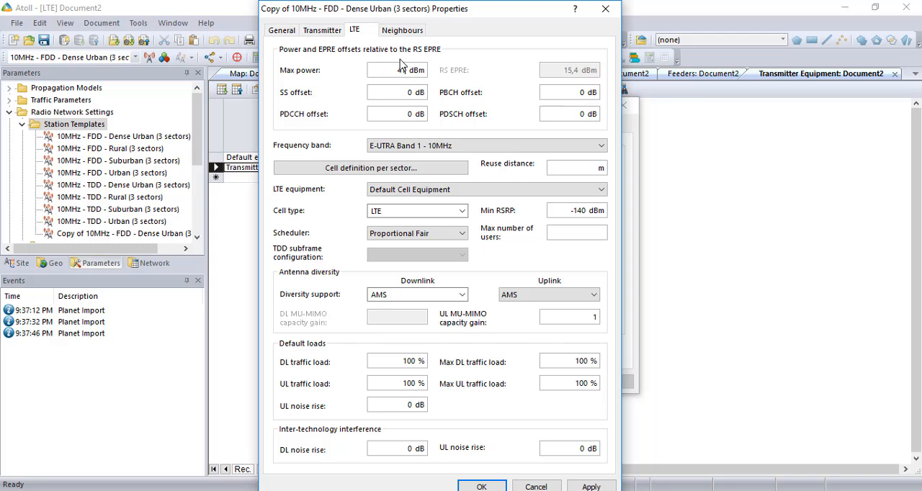
{"action": "type", "text": "41,1"}
{"action": "left_click", "coordinate": [485, 148]}
{"action": "scroll", "coordinate": [494, 236], "scroll_direction": "down", "scroll_amount": 10}
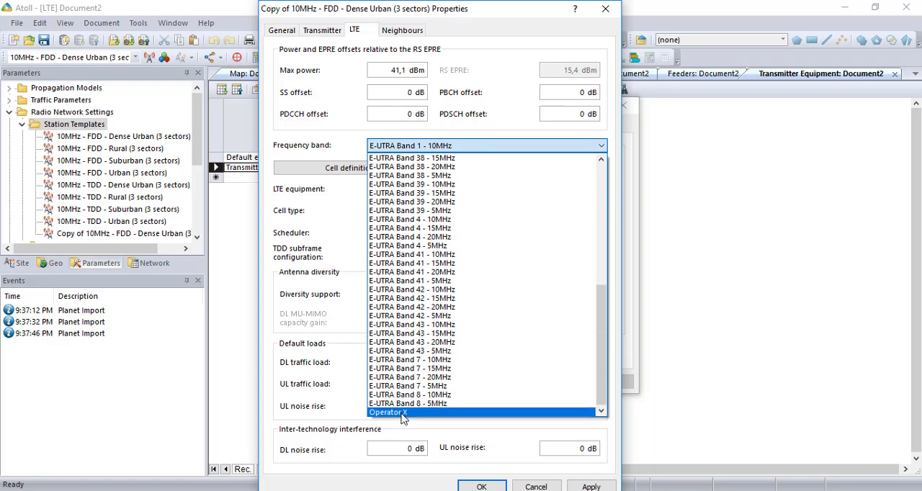
{"action": "left_click", "coordinate": [402, 413]}
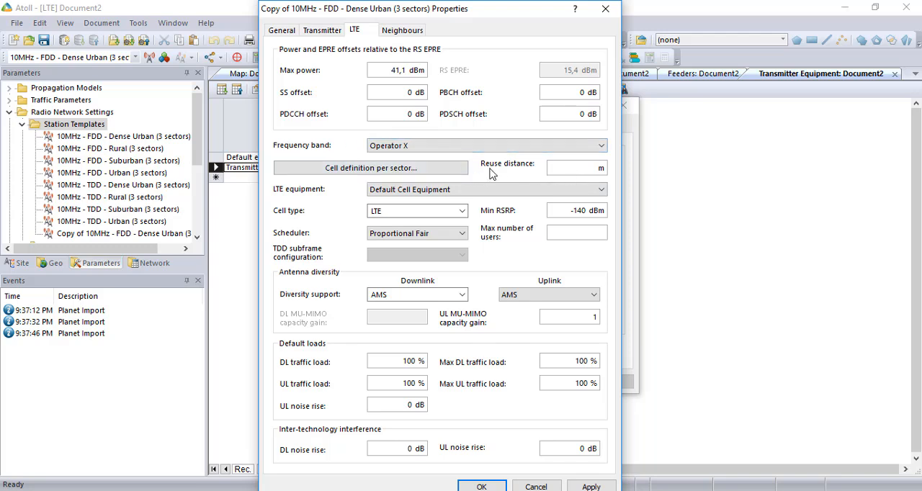
Review the supported layers and channel choices of each sector in the template's cell definition
{"action": "left_click", "coordinate": [433, 177]}
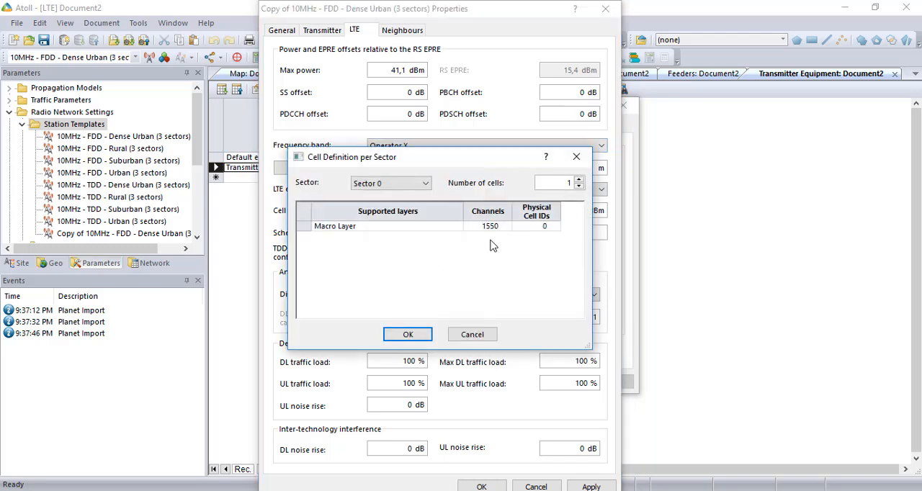
{"action": "left_click", "coordinate": [425, 183]}
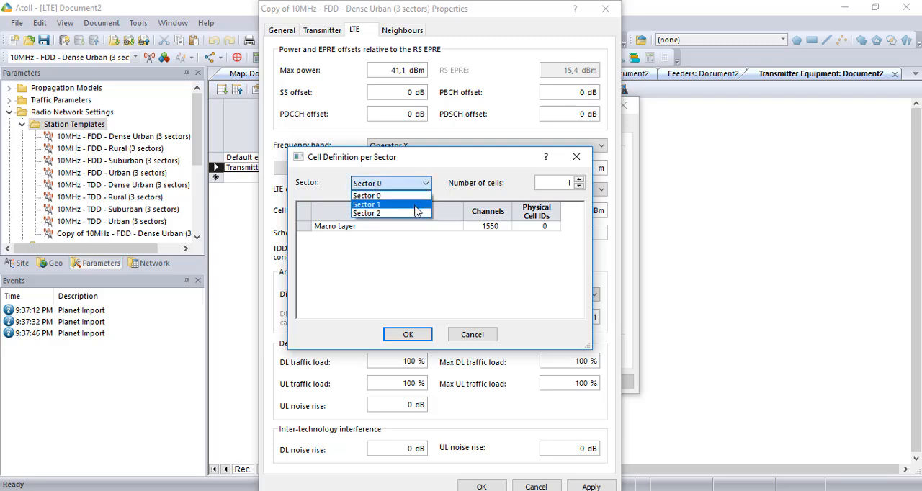
{"action": "left_click", "coordinate": [415, 206]}
{"action": "left_click", "coordinate": [416, 184]}
{"action": "left_click", "coordinate": [415, 213]}
{"action": "left_click", "coordinate": [418, 184]}
{"action": "left_click", "coordinate": [382, 196]}
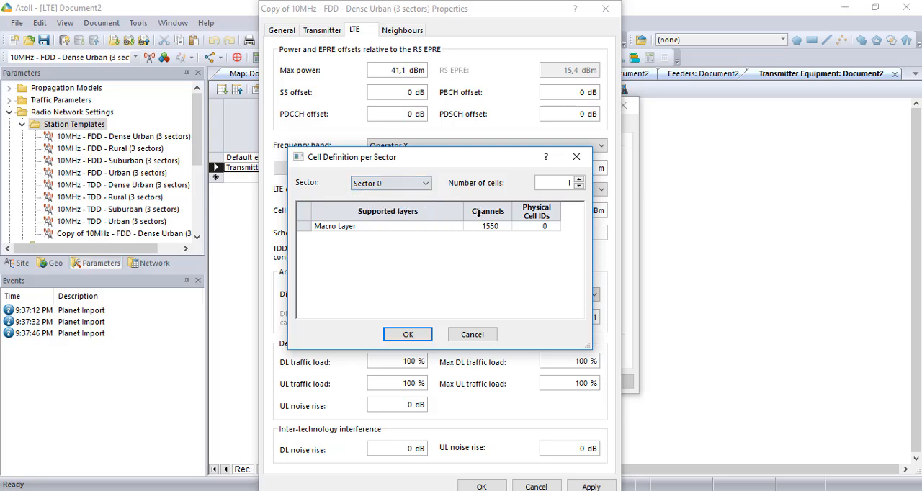
{"action": "left_click", "coordinate": [500, 229]}
{"action": "left_click", "coordinate": [505, 228]}
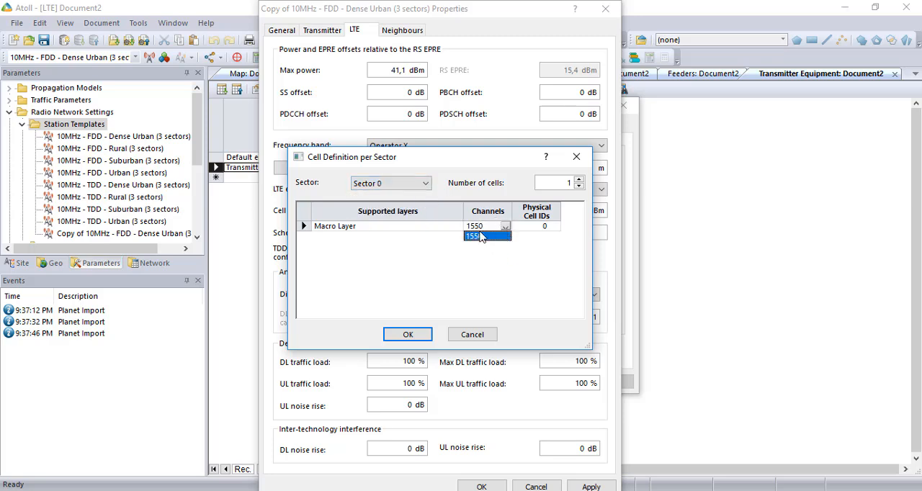
{"action": "left_click", "coordinate": [417, 189]}
{"action": "left_click", "coordinate": [418, 185]}
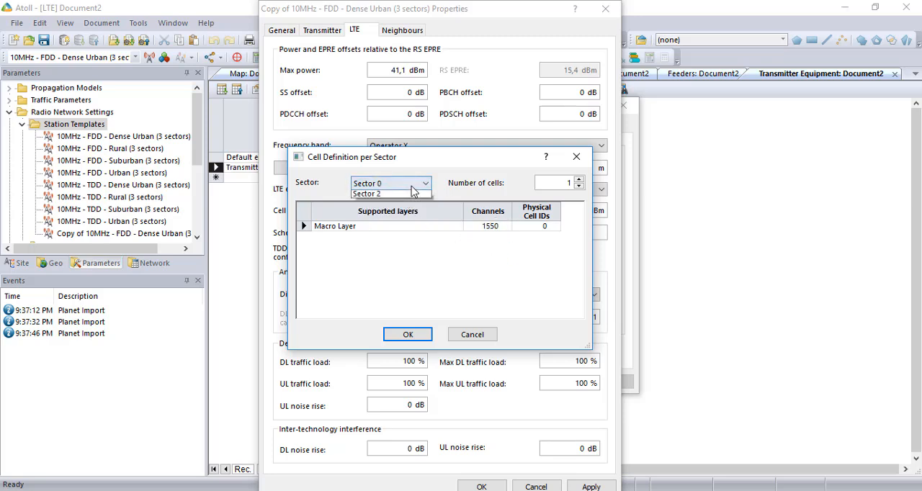
{"action": "left_click", "coordinate": [415, 205]}
{"action": "left_click", "coordinate": [504, 230]}
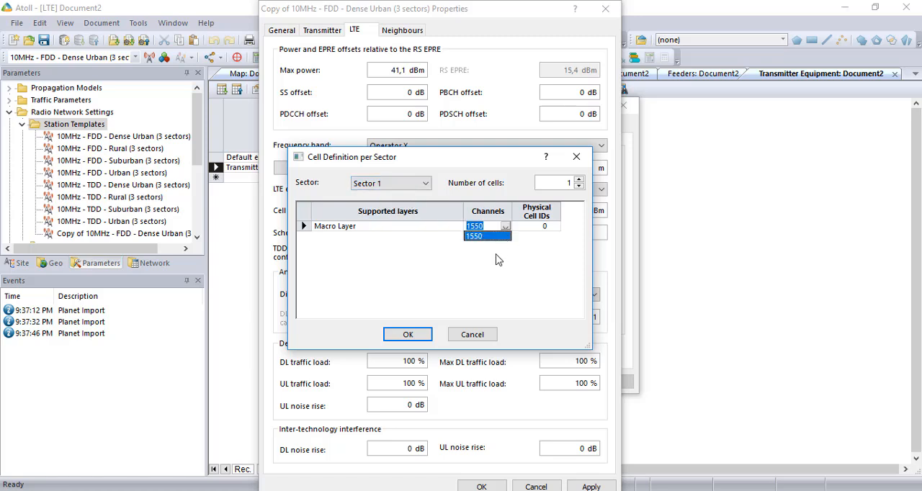
{"action": "left_click", "coordinate": [424, 333]}
{"action": "left_click", "coordinate": [424, 333]}
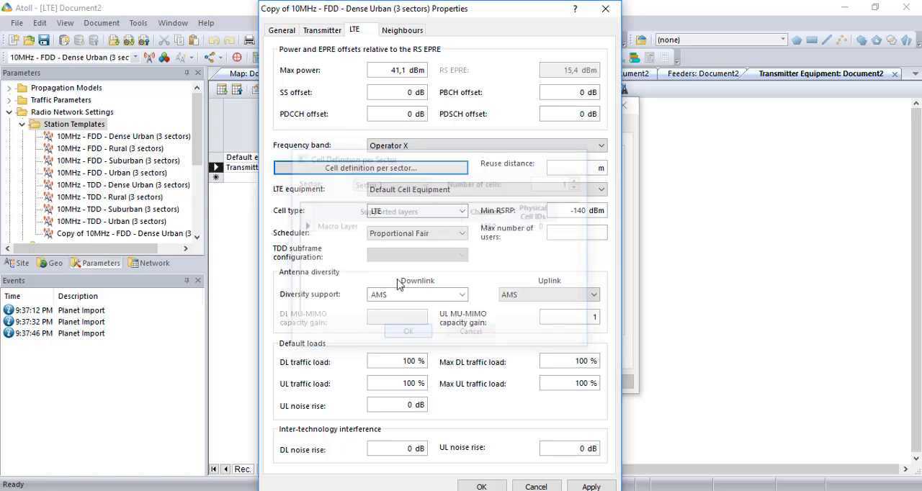
Set the template's reuse distance to 2115 m and min RSRP to -112,26 dBm, with Default Cell Equipment as the LTE equipment
{"action": "left_click", "coordinate": [586, 168]}
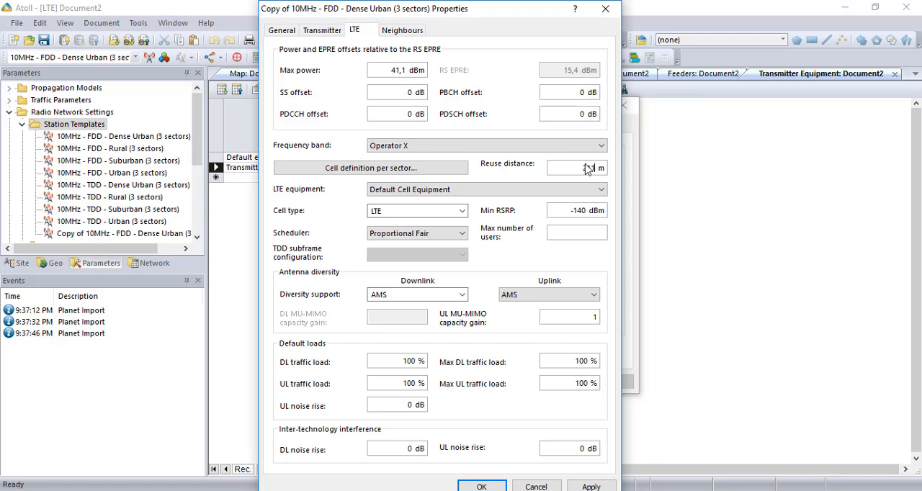
{"action": "left_click", "coordinate": [451, 191]}
{"action": "left_click", "coordinate": [453, 201]}
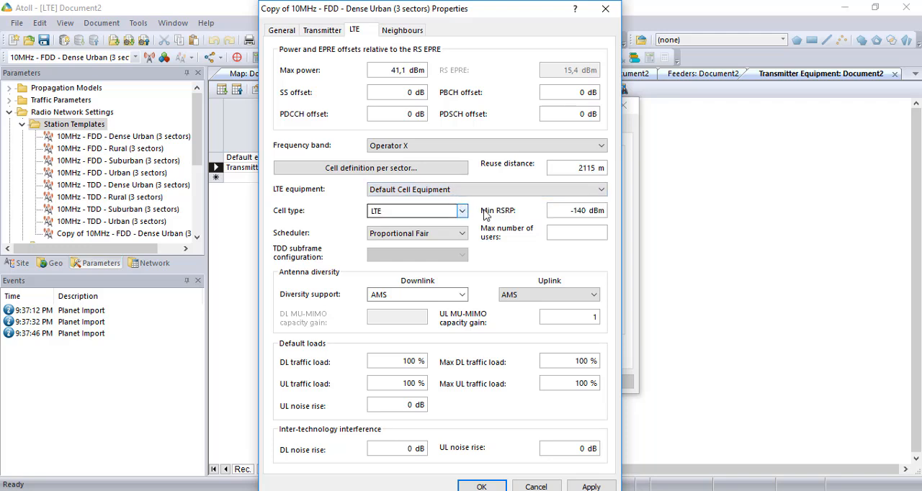
{"action": "double_click", "coordinate": [575, 214]}
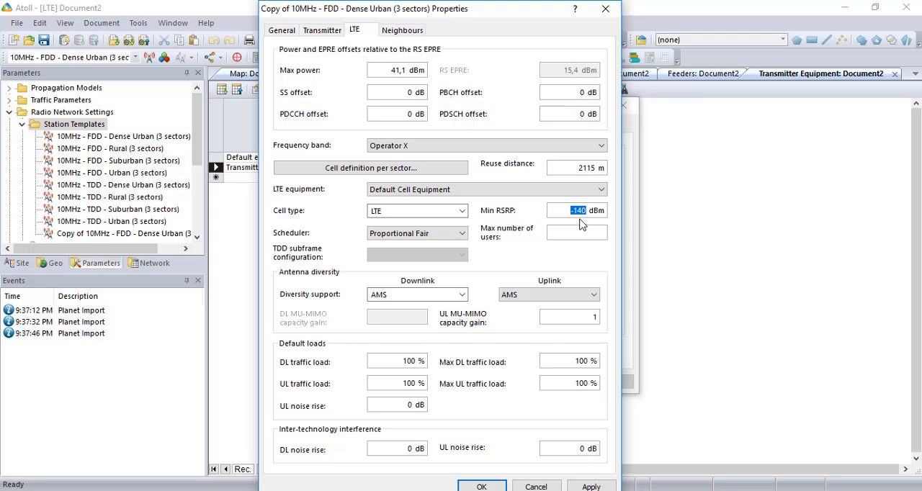
{"action": "left_click", "coordinate": [580, 220]}
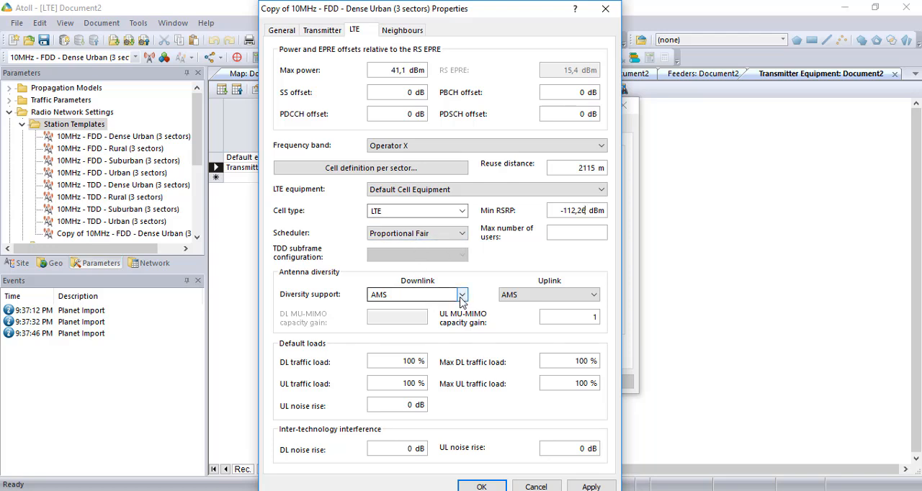
Configure antenna diversity with MU-MIMO for downlink, Receive Diversity for uplink and a UL MU-MIMO capacity gain of 2
{"action": "left_click", "coordinate": [549, 298]}
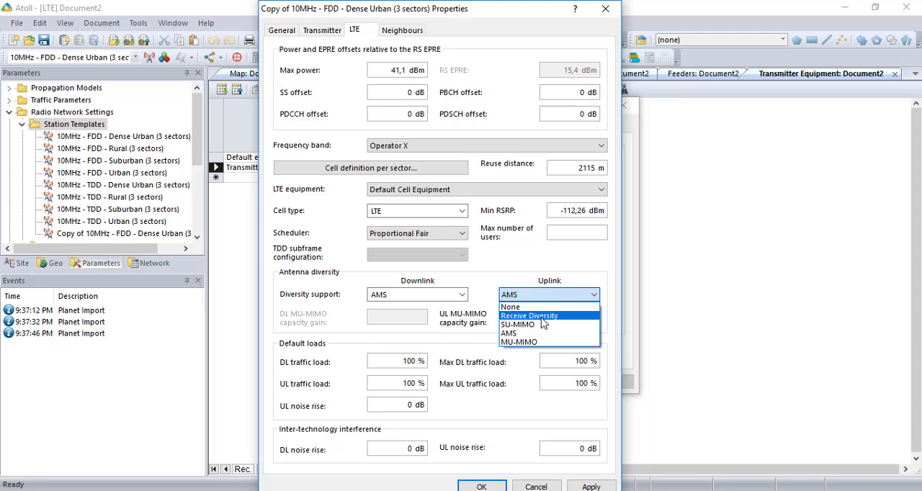
{"action": "left_click", "coordinate": [539, 343]}
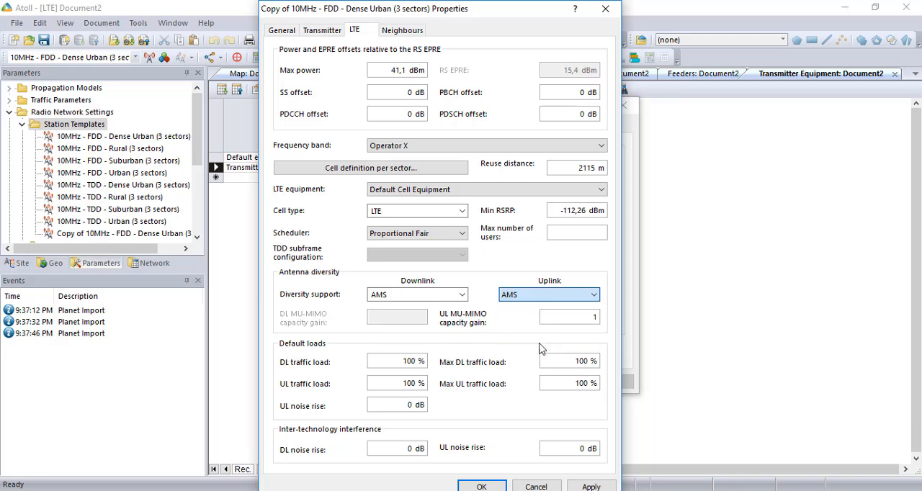
{"action": "left_click", "coordinate": [462, 296]}
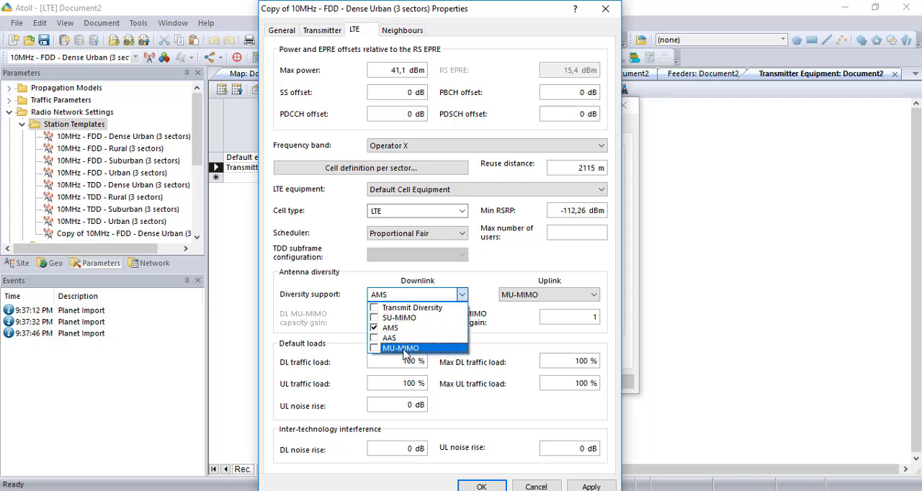
{"action": "left_click", "coordinate": [425, 348]}
{"action": "left_click", "coordinate": [433, 328]}
{"action": "left_click", "coordinate": [508, 269]}
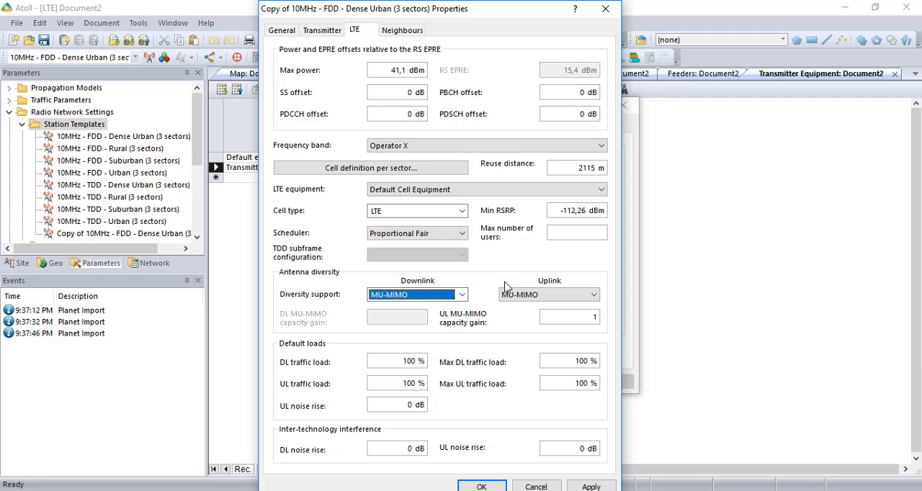
{"action": "left_click", "coordinate": [539, 297]}
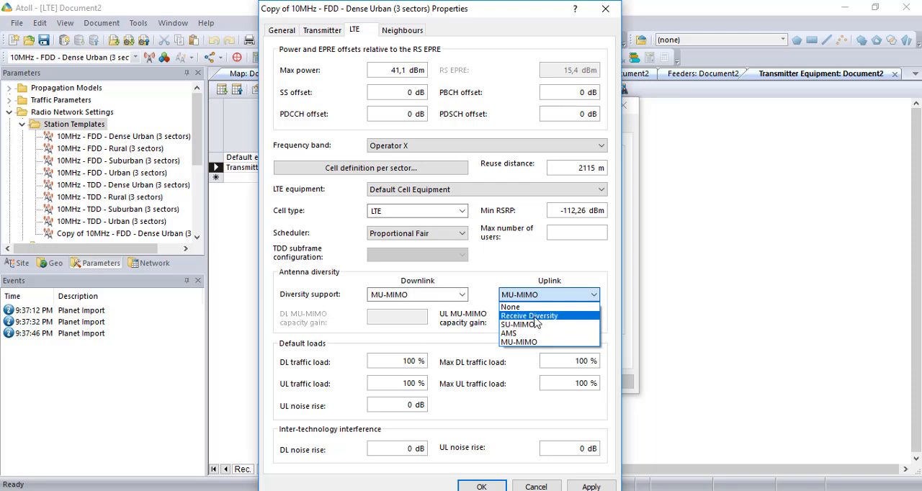
{"action": "left_click", "coordinate": [535, 316]}
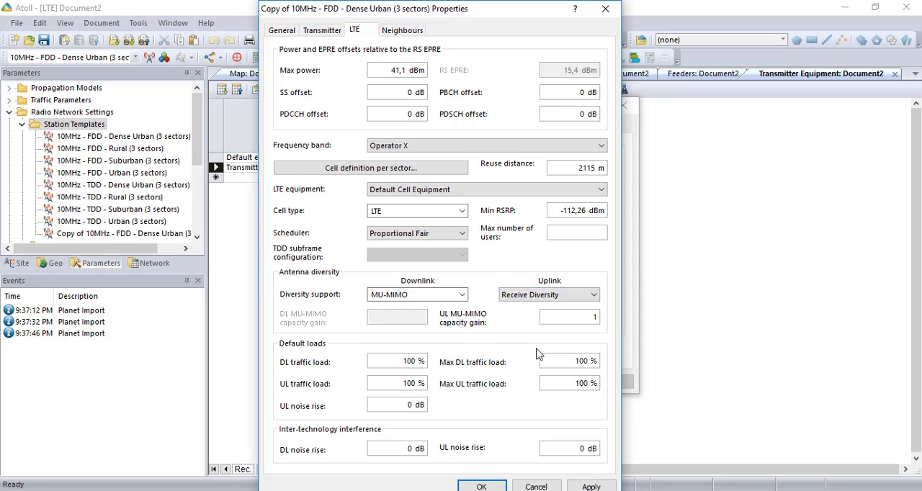
{"action": "double_click", "coordinate": [594, 318]}
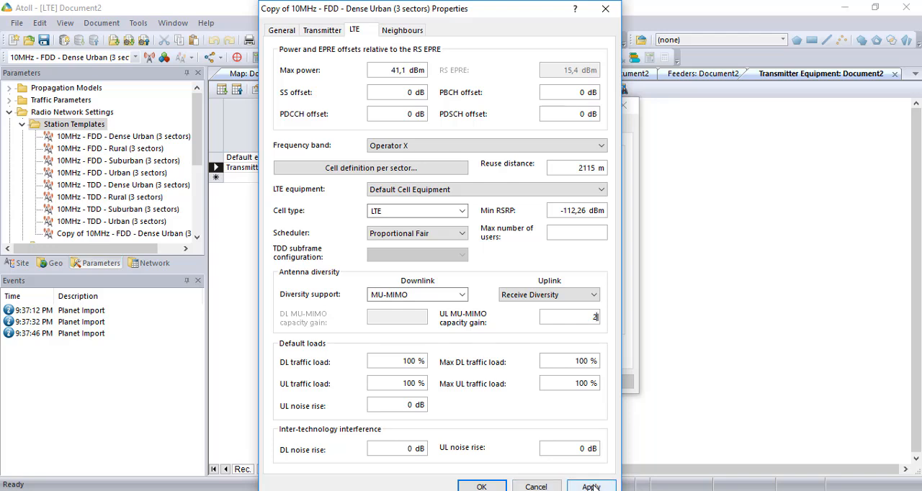
Check the template's neighbour limits, apply the Komsel template properties and commit the station template list
{"action": "left_click", "coordinate": [401, 30]}
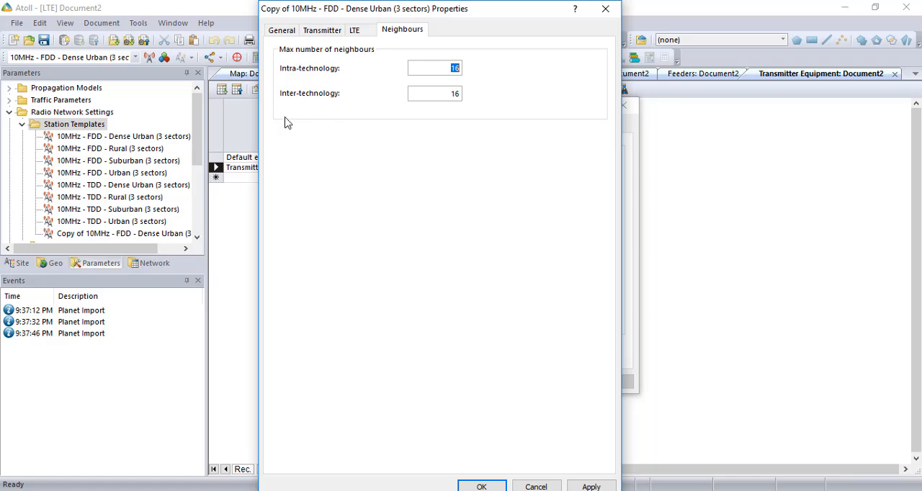
{"action": "left_click", "coordinate": [355, 30]}
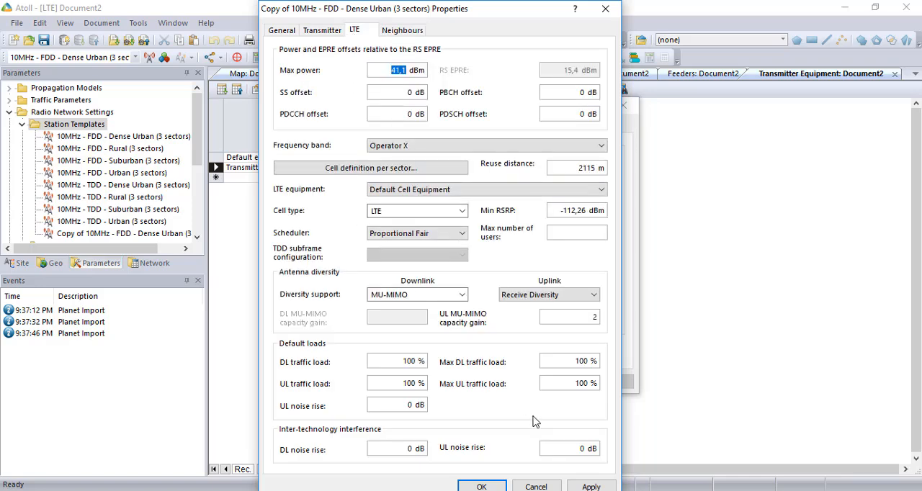
{"action": "left_click", "coordinate": [591, 486]}
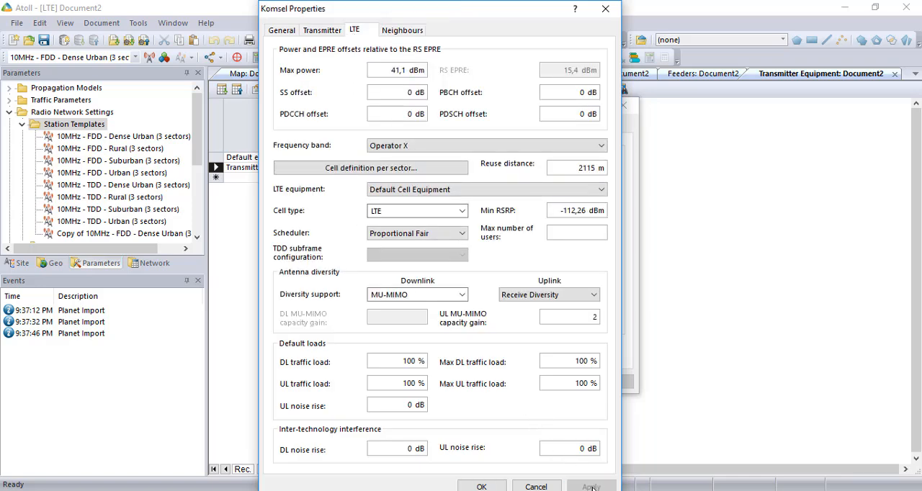
{"action": "left_click", "coordinate": [482, 487]}
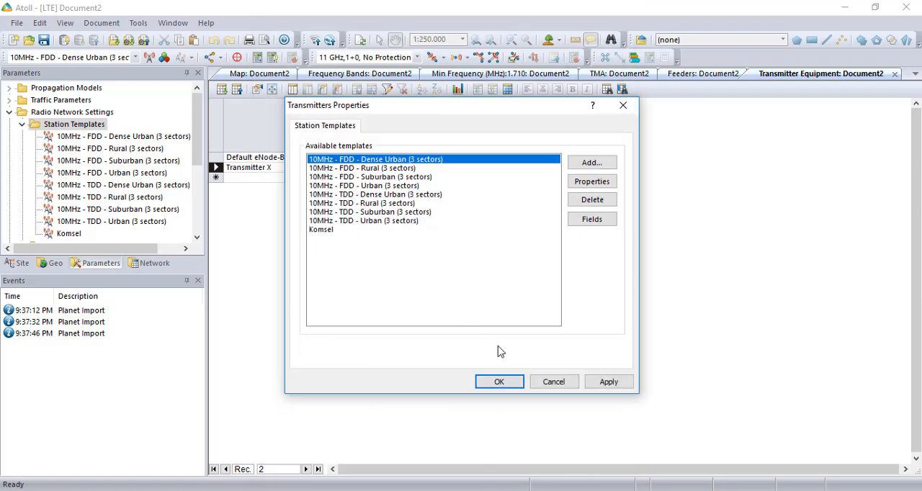
{"action": "left_click", "coordinate": [618, 382]}
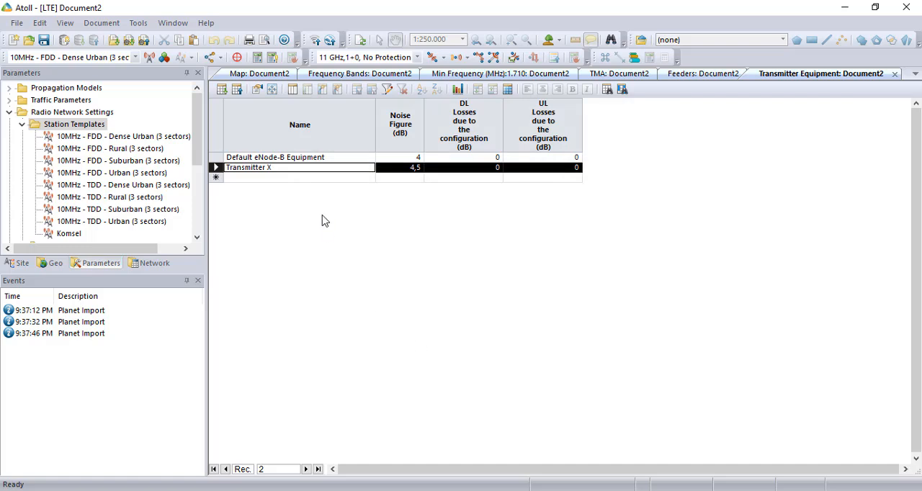
Collapse the Radio Network Settings, return to the map and make Komsel the active station template
{"action": "left_click", "coordinate": [9, 114]}
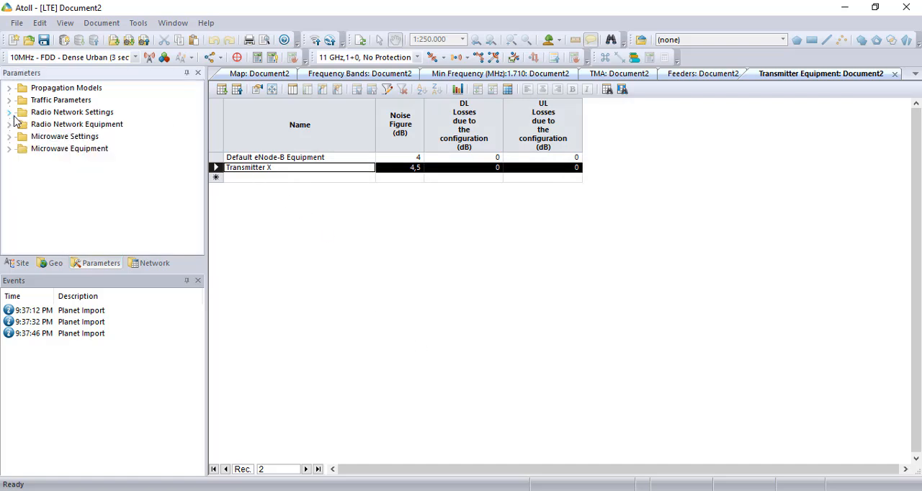
{"action": "left_click", "coordinate": [265, 76]}
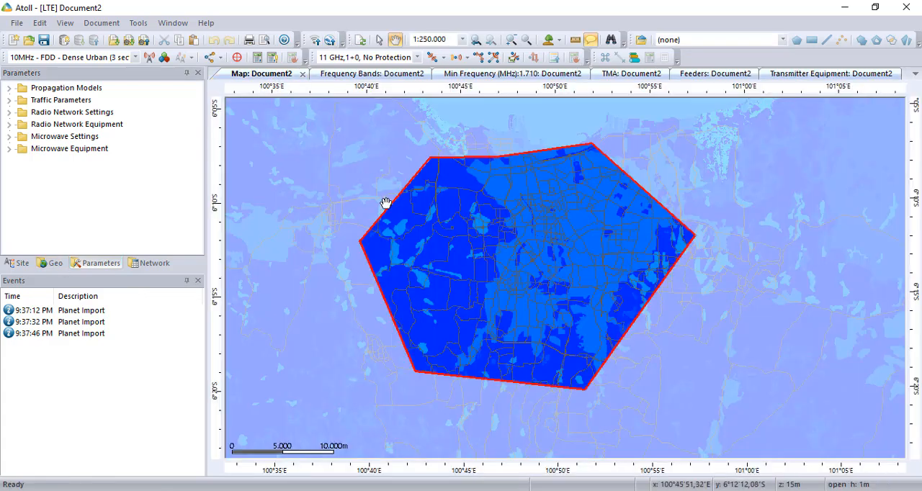
{"action": "left_click", "coordinate": [134, 57]}
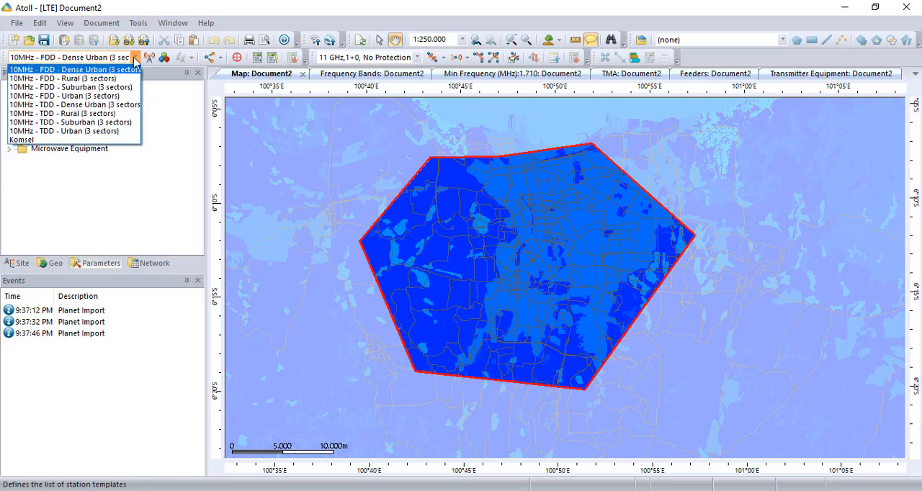
{"action": "left_click", "coordinate": [35, 141]}
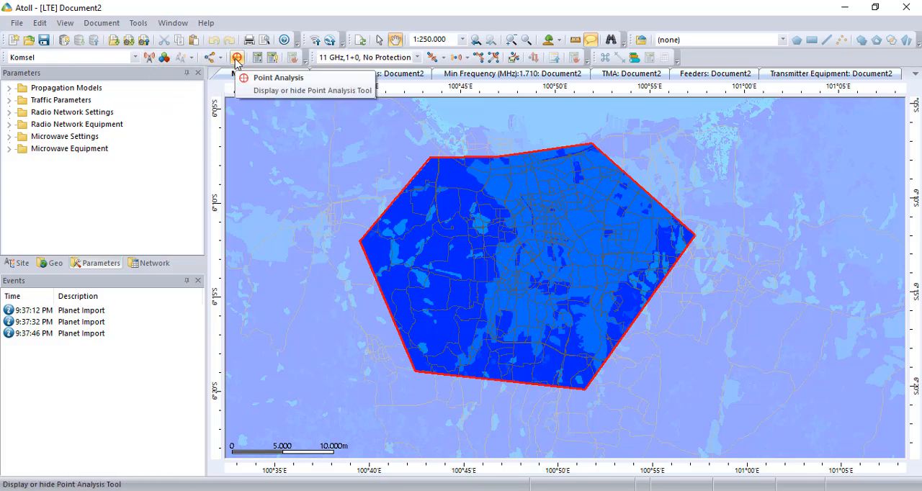
Try to create a hexagonal group of Komsel stations by tracing the red-outlined zone on the map
{"action": "left_click", "coordinate": [169, 64]}
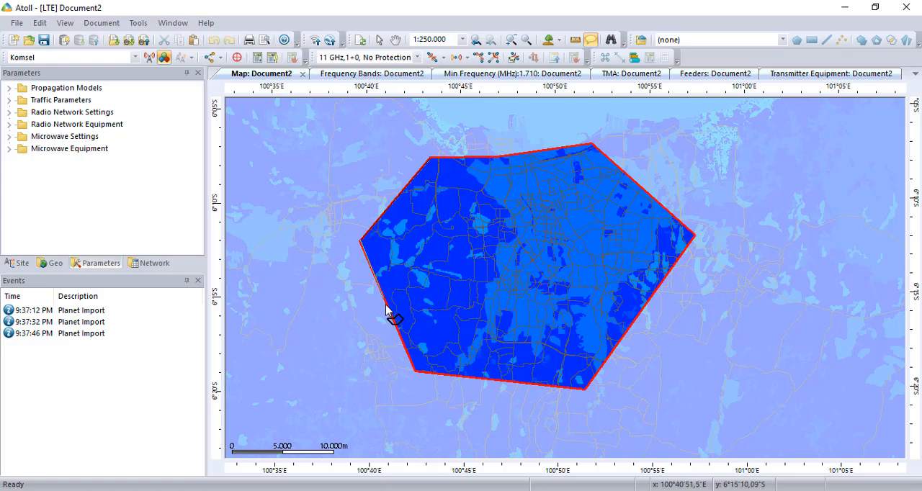
{"action": "left_click", "coordinate": [415, 371]}
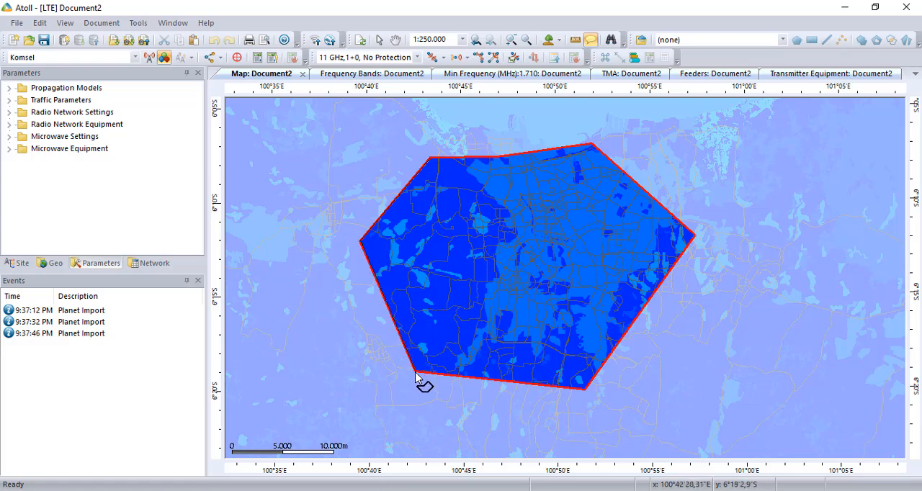
{"action": "left_click", "coordinate": [585, 390]}
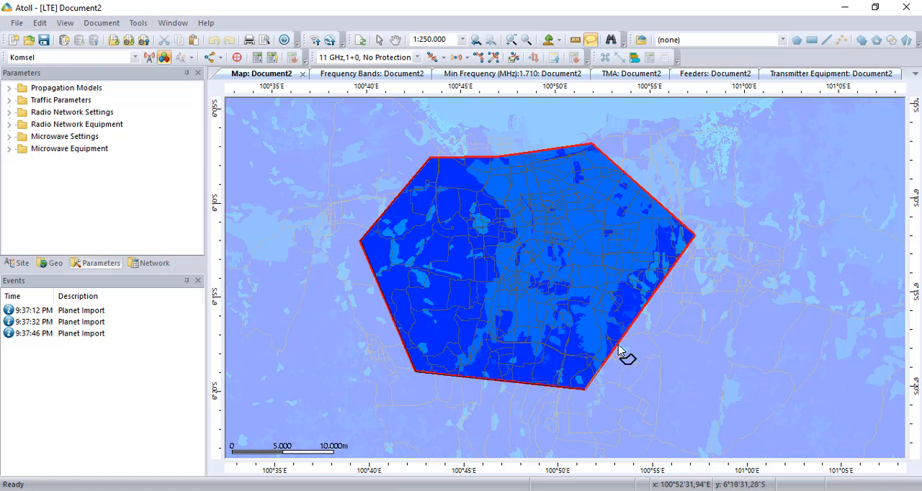
{"action": "left_click", "coordinate": [695, 237]}
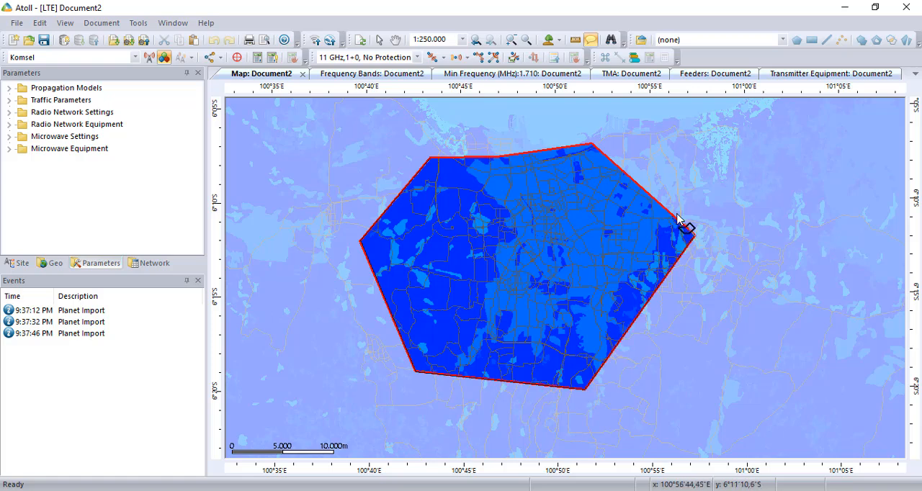
{"action": "left_click", "coordinate": [592, 144]}
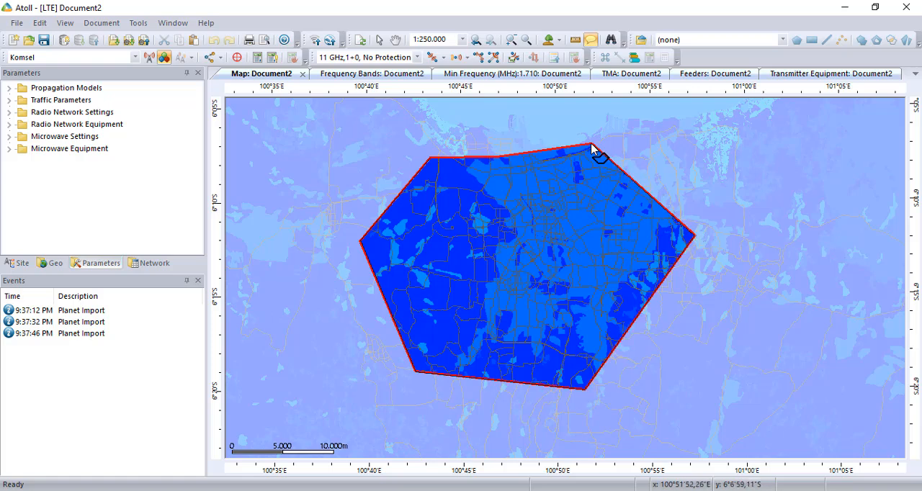
{"action": "left_click", "coordinate": [499, 157]}
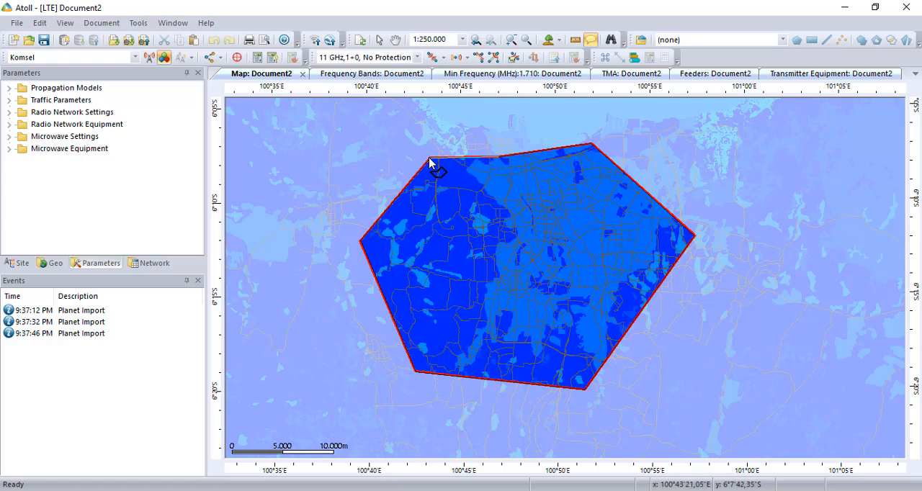
{"action": "double_click", "coordinate": [429, 158]}
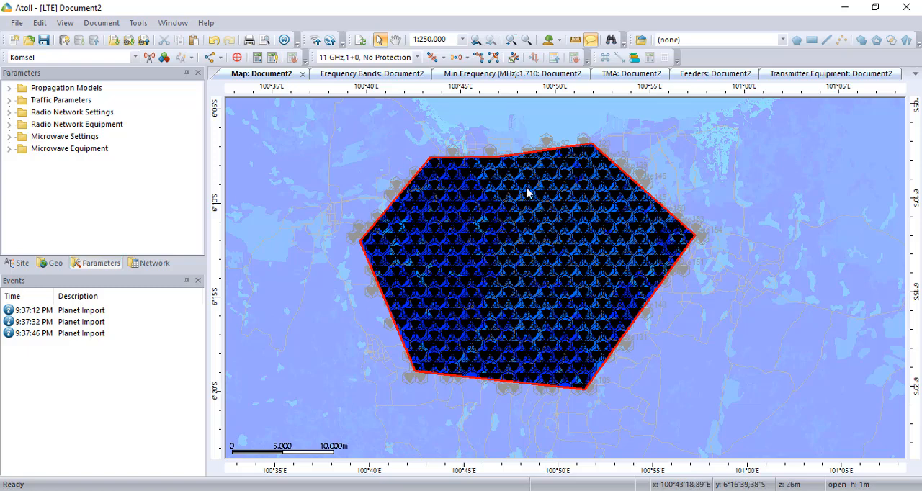
{"action": "key", "text": "ctrl+z"}
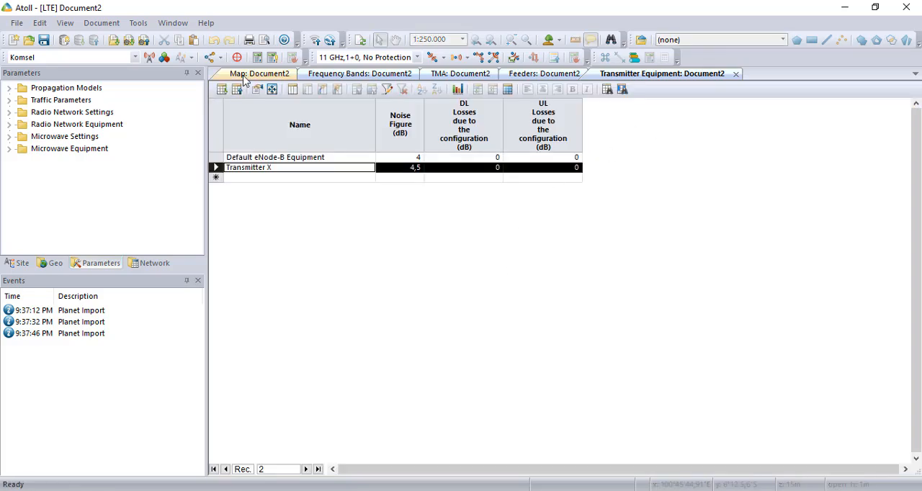
Return to the map and create a new Coverage by Transmitter (DL) prediction in the network's Predictions folder
{"action": "left_click", "coordinate": [244, 75]}
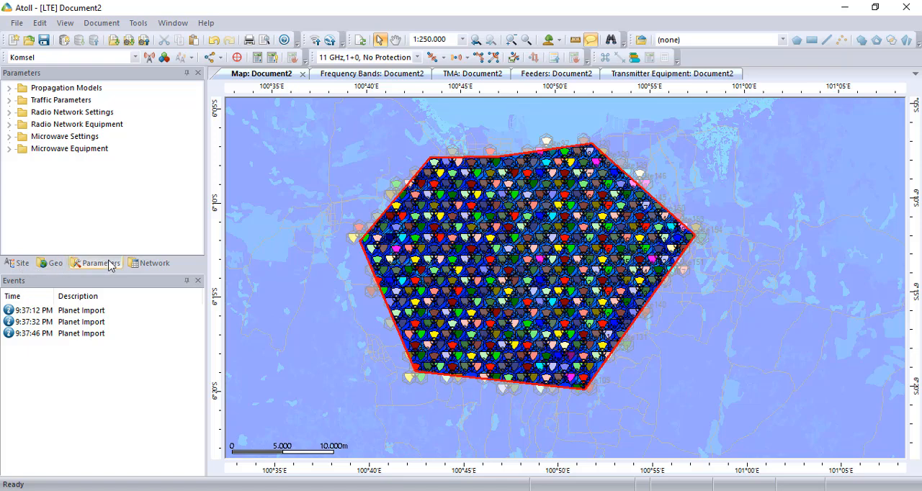
{"action": "left_click", "coordinate": [146, 265]}
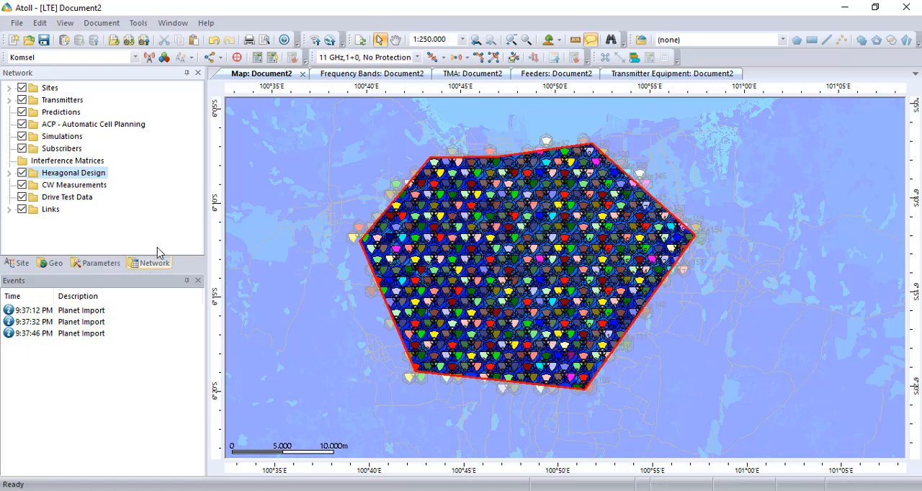
{"action": "right_click", "coordinate": [60, 114]}
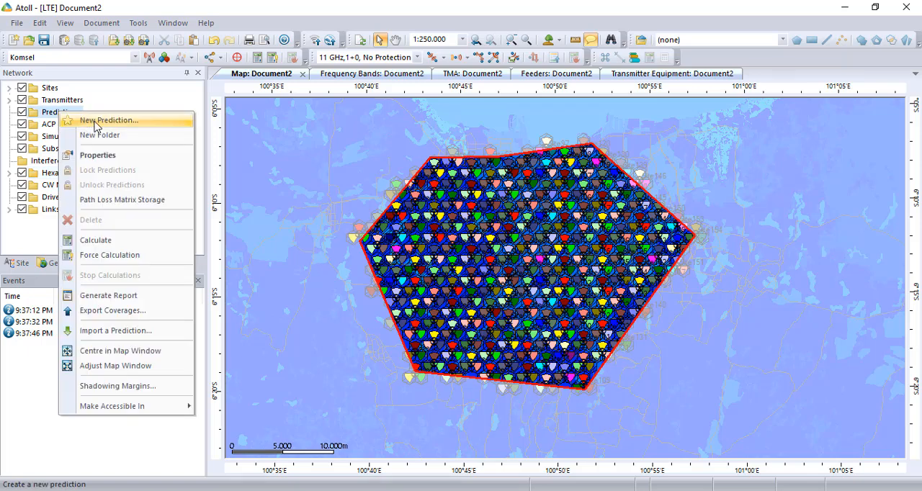
{"action": "left_click", "coordinate": [97, 121]}
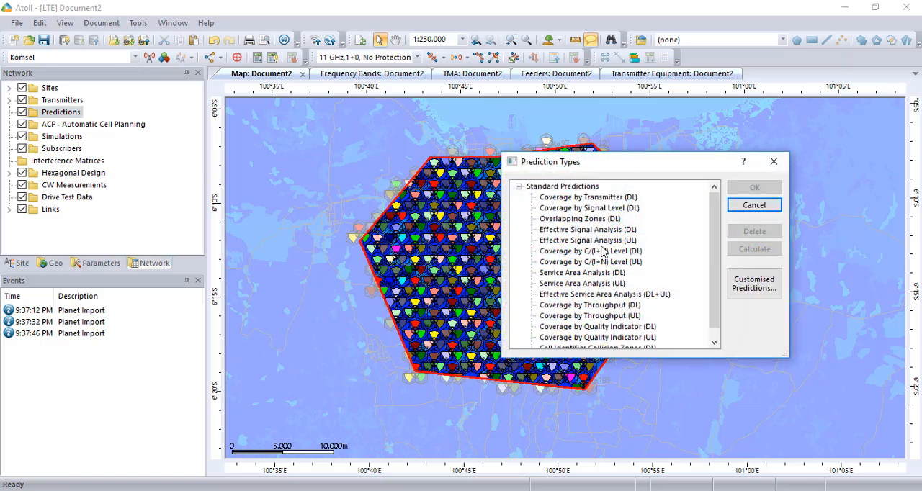
{"action": "left_click", "coordinate": [598, 199]}
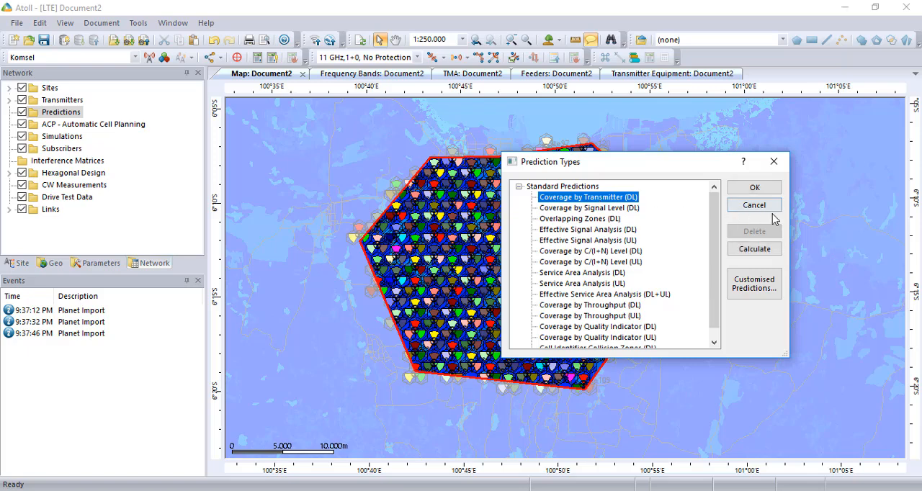
{"action": "left_click", "coordinate": [763, 190]}
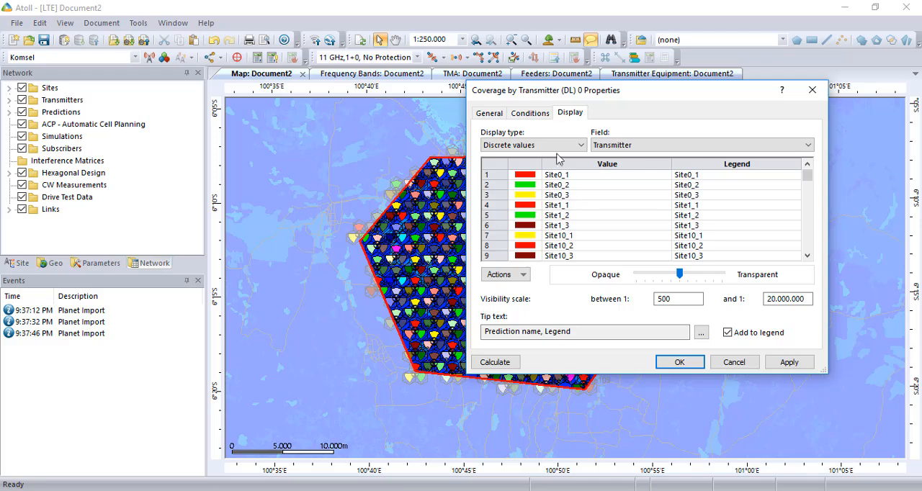
Display the transmitter coverage by value intervals of Best Signal Level (dBm), apply the properties and start the calculation
{"action": "left_click", "coordinate": [553, 146]}
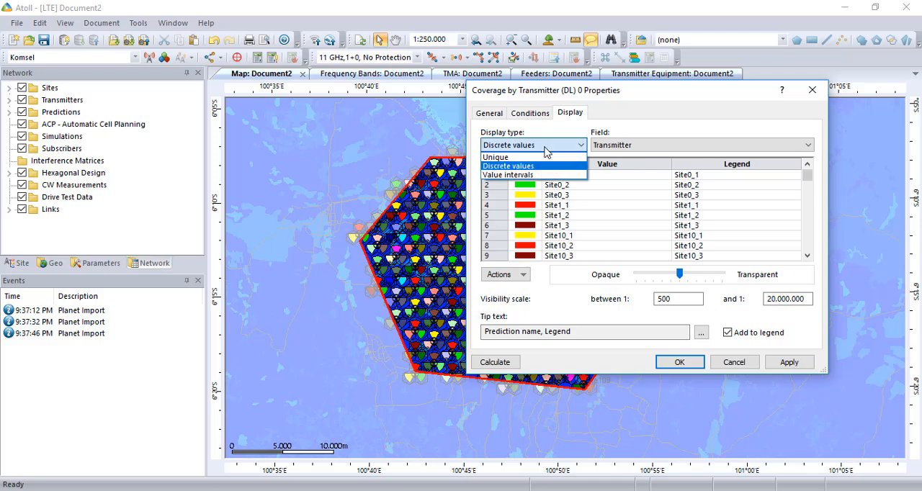
{"action": "left_click", "coordinate": [514, 177]}
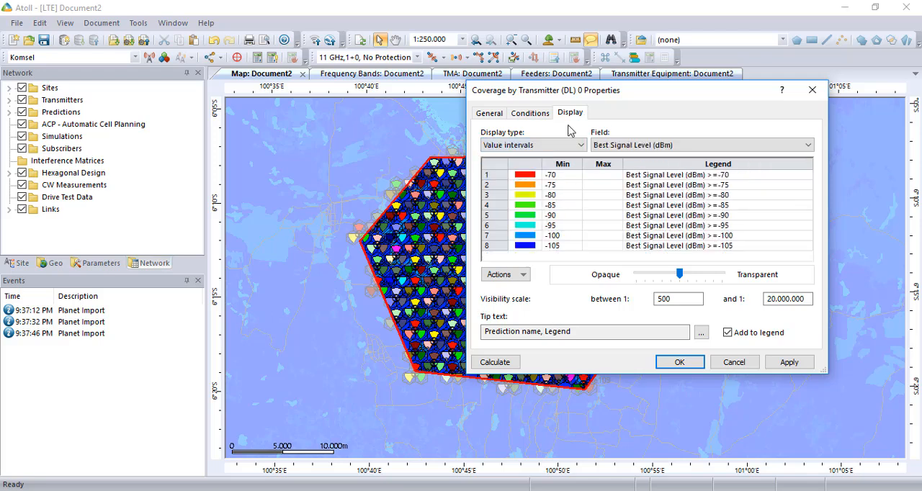
{"action": "left_click_drag", "start_coordinate": [581, 92], "coordinate": [377, 85]}
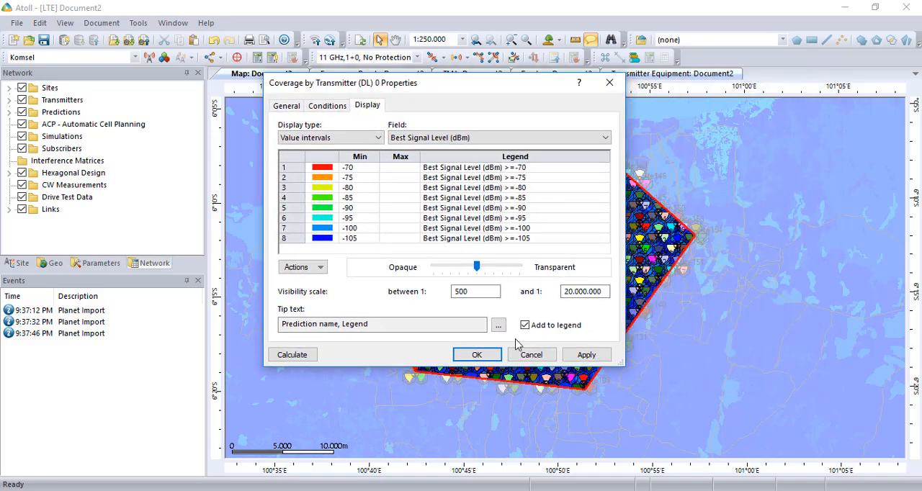
{"action": "left_click", "coordinate": [587, 355]}
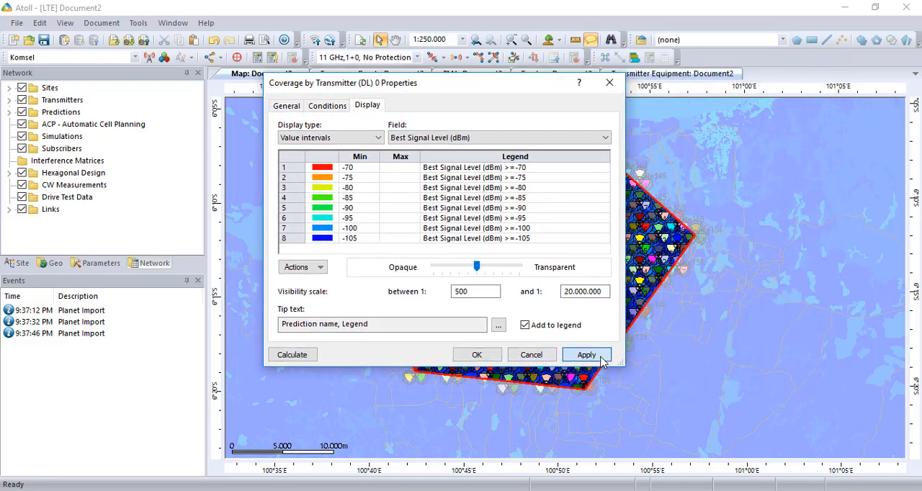
{"action": "left_click", "coordinate": [292, 356]}
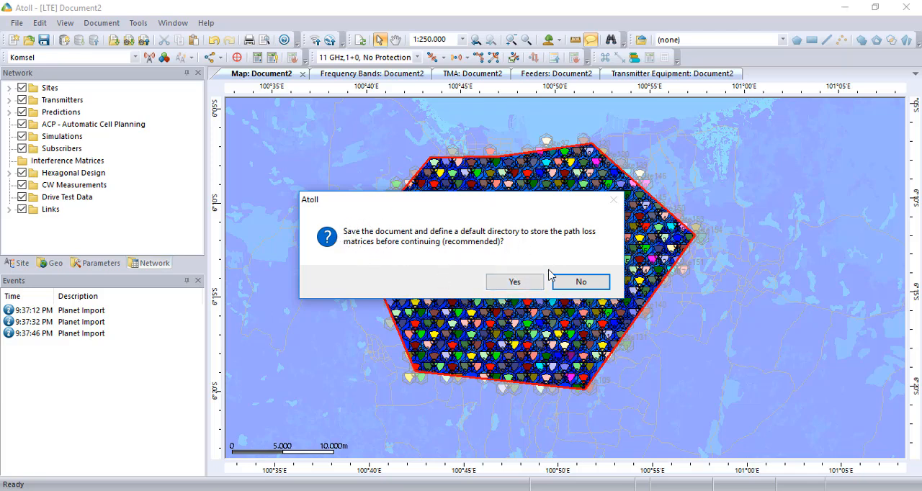
Agree to save the document first and create and open a KOMSEL folder inside Smt 6 on the Desktop
{"action": "left_click", "coordinate": [516, 283]}
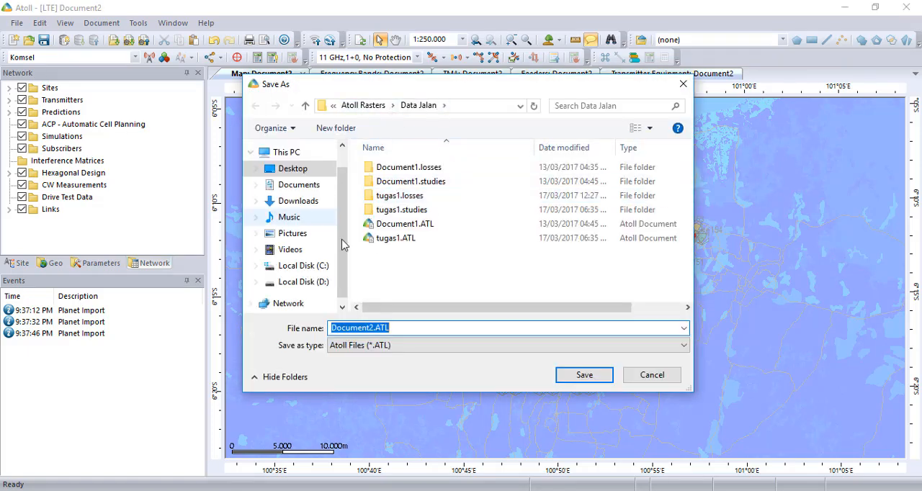
{"action": "left_click", "coordinate": [307, 175]}
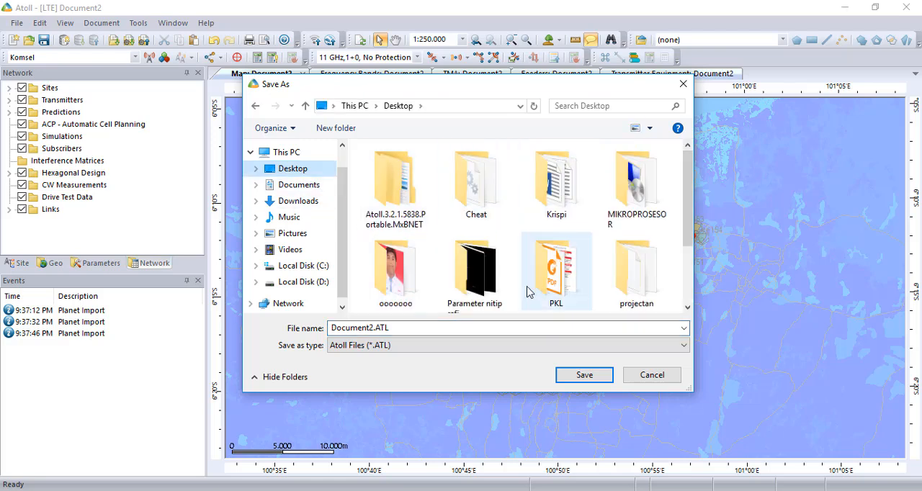
{"action": "scroll", "coordinate": [468, 284], "scroll_direction": "down", "scroll_amount": 2}
{"action": "double_click", "coordinate": [468, 283]}
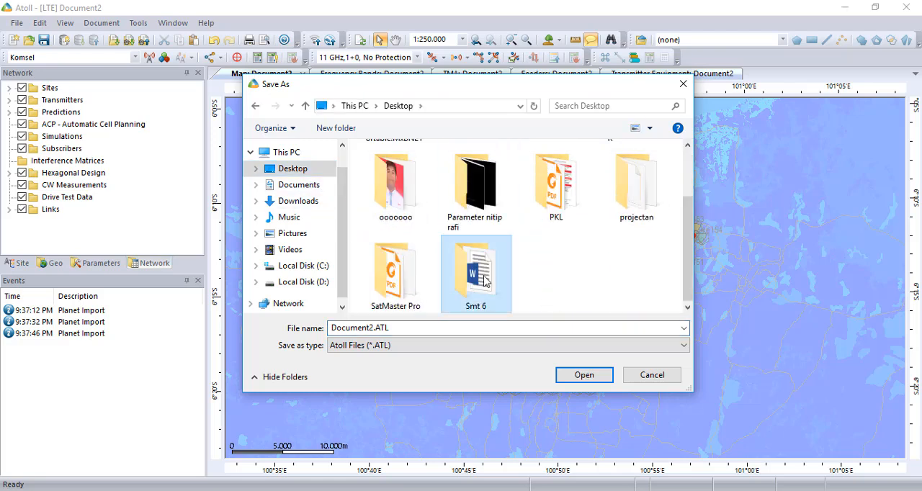
{"action": "right_click", "coordinate": [467, 280]}
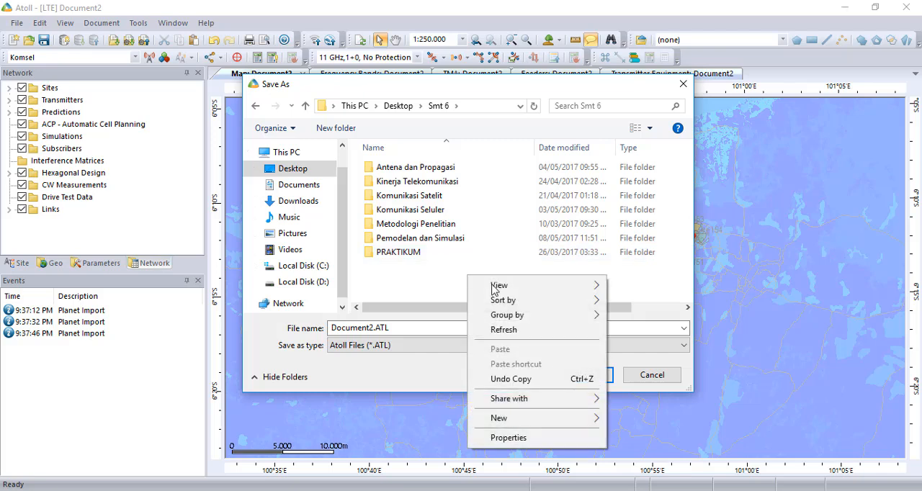
{"action": "mouse_move", "coordinate": [569, 421]}
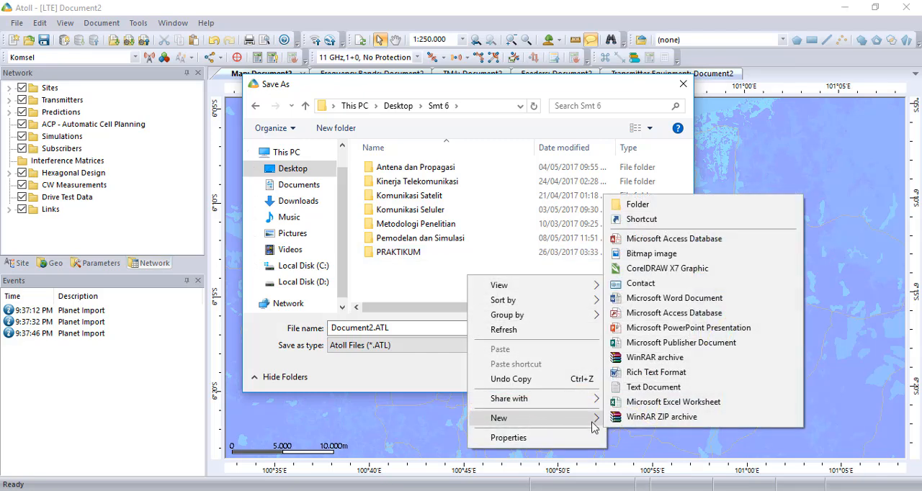
{"action": "left_click", "coordinate": [660, 205]}
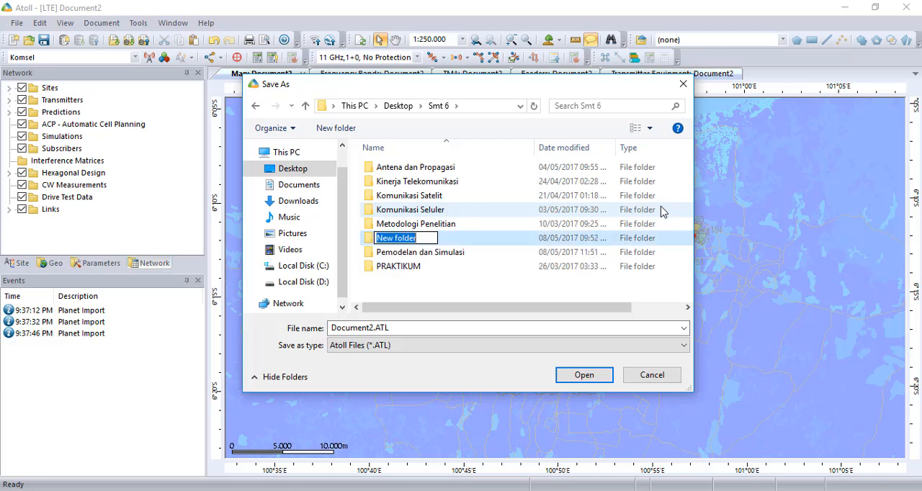
{"action": "type", "text": "KOMSEL"}
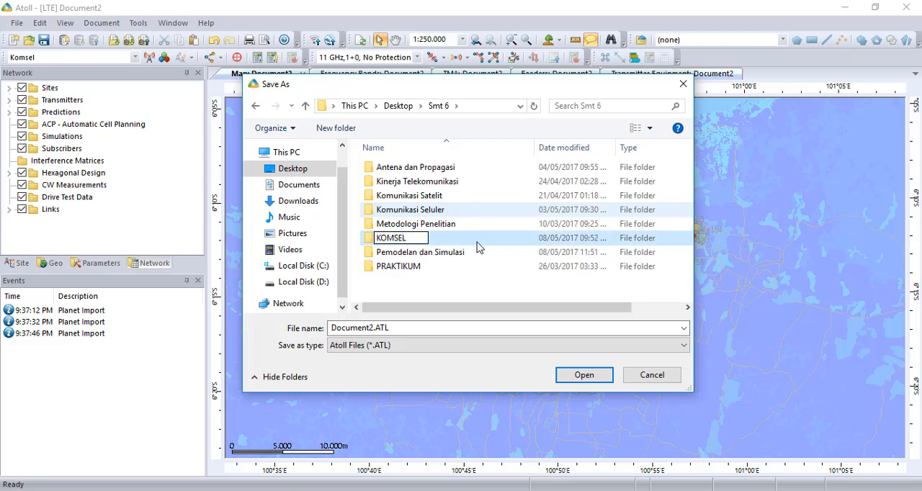
{"action": "key", "text": "Return"}
{"action": "key", "text": "Return"}
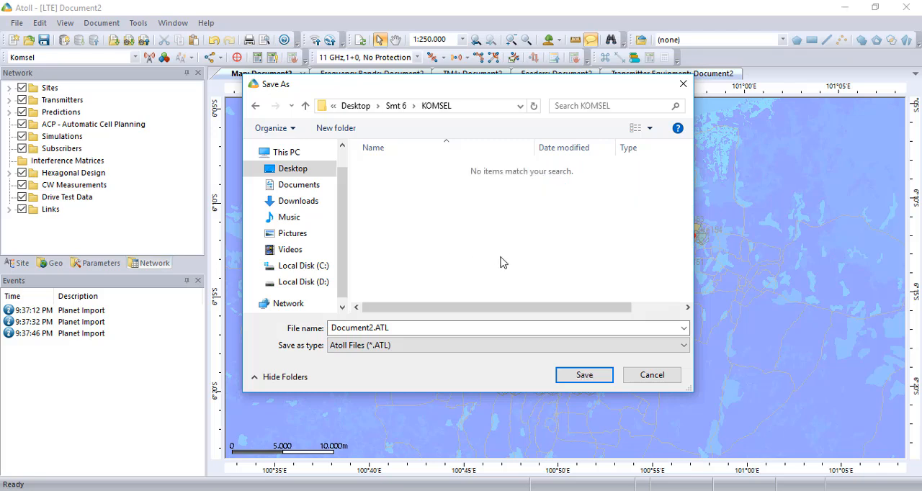
Save the document as Frequency1.ATL in the KOMSEL folder
{"action": "double_click", "coordinate": [373, 328]}
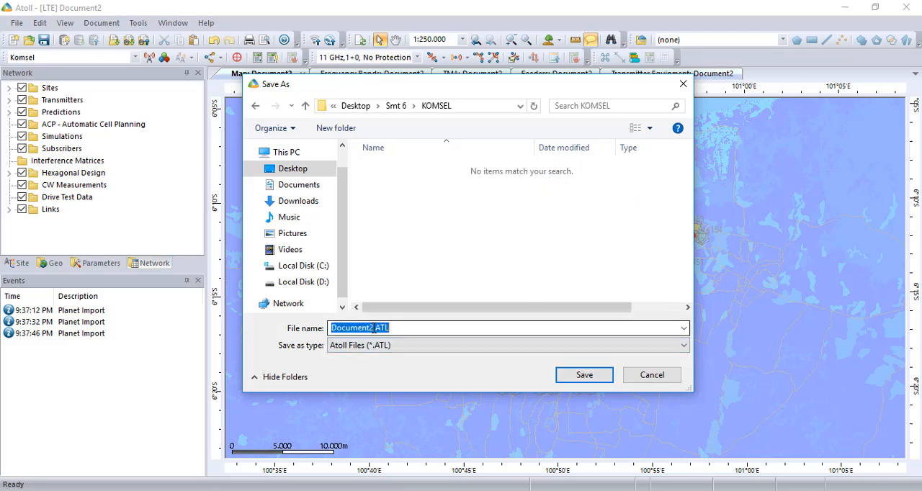
{"action": "left_click", "coordinate": [373, 327]}
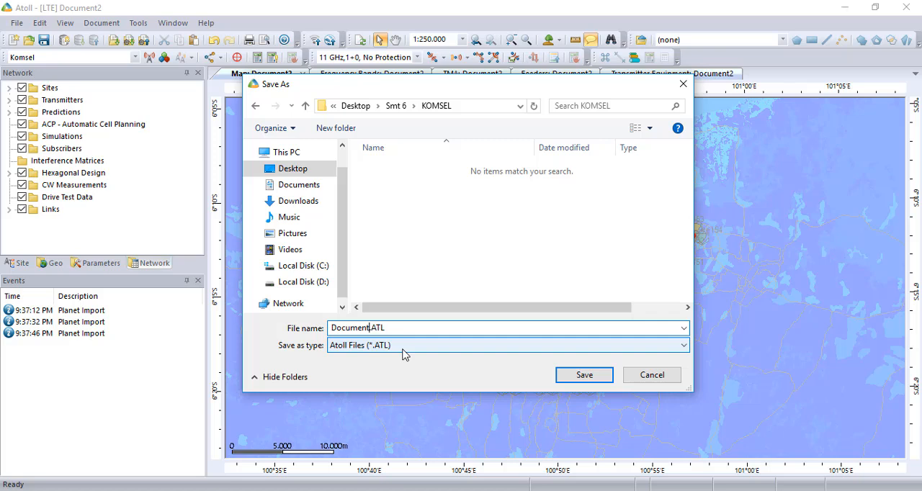
{"action": "key", "text": "BackSpace"}
{"action": "key", "text": "BackSpace"}
{"action": "key", "text": "BackSpace"}
{"action": "key", "text": "BackSpace"}
{"action": "key", "text": "BackSpace"}
{"action": "key", "text": "BackSpace"}
{"action": "key", "text": "BackSpace"}
{"action": "key", "text": "BackSpace"}
{"action": "type", "text": "Frequency"}
{"action": "left_click", "coordinate": [603, 378]}
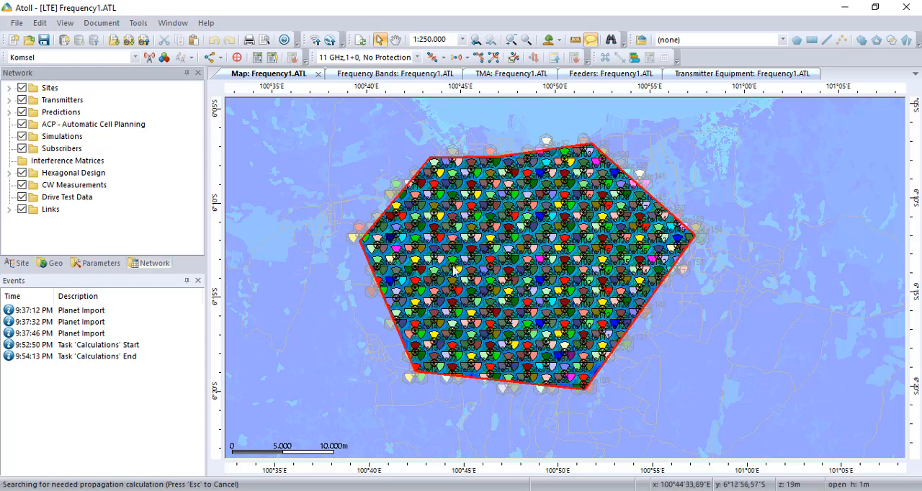
Expand the Predictions folder, then add and calculate a Coverage by C/(I+N) Level (DL) prediction with its default display intervals
{"action": "left_click", "coordinate": [8, 111]}
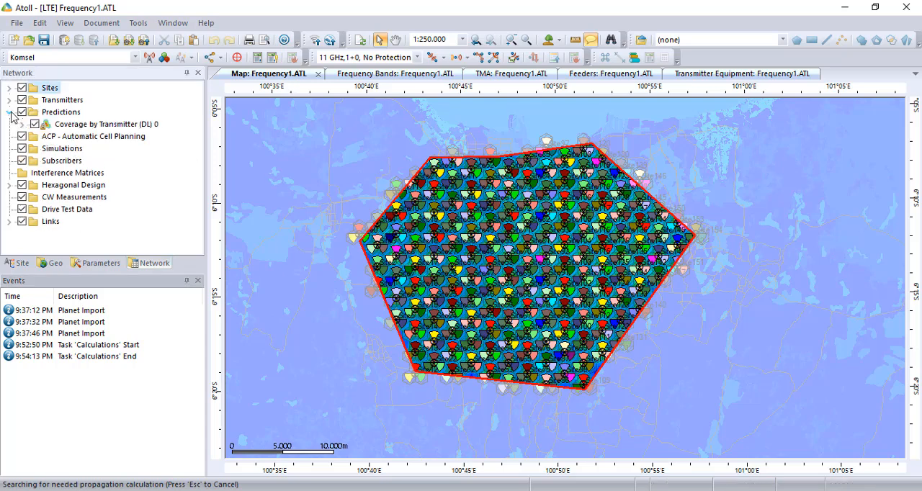
{"action": "left_click", "coordinate": [61, 113]}
{"action": "left_click", "coordinate": [87, 125]}
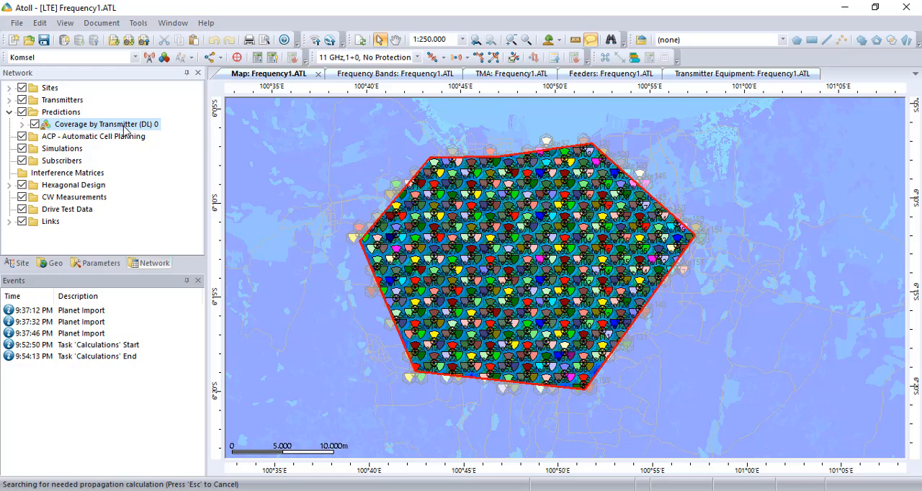
{"action": "left_click", "coordinate": [68, 113]}
{"action": "right_click", "coordinate": [69, 115]}
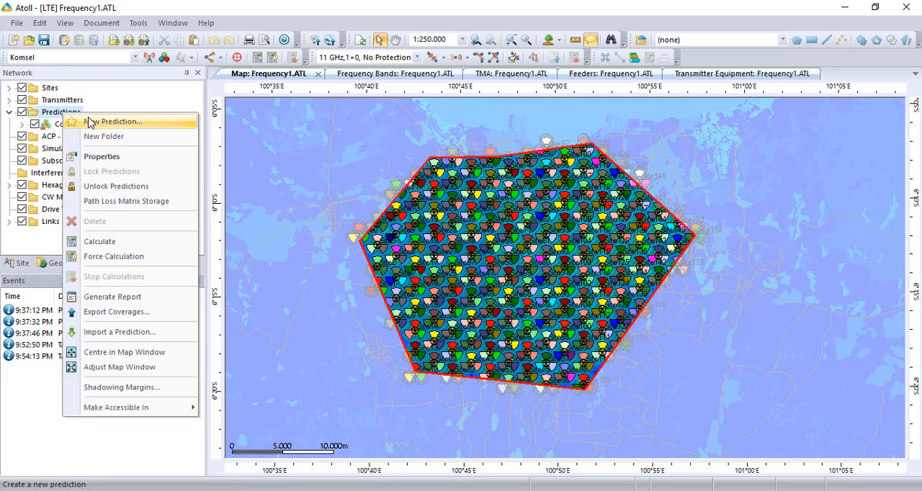
{"action": "left_click", "coordinate": [95, 123]}
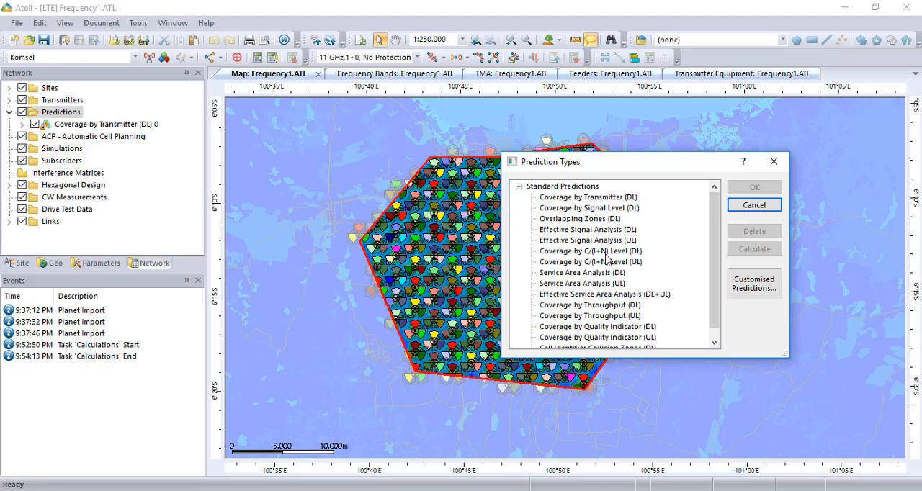
{"action": "left_click", "coordinate": [577, 252]}
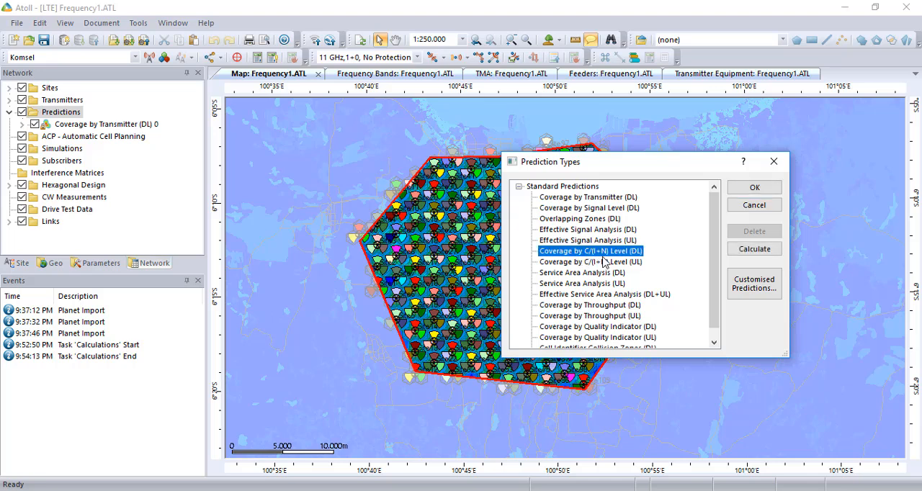
{"action": "left_click", "coordinate": [754, 188]}
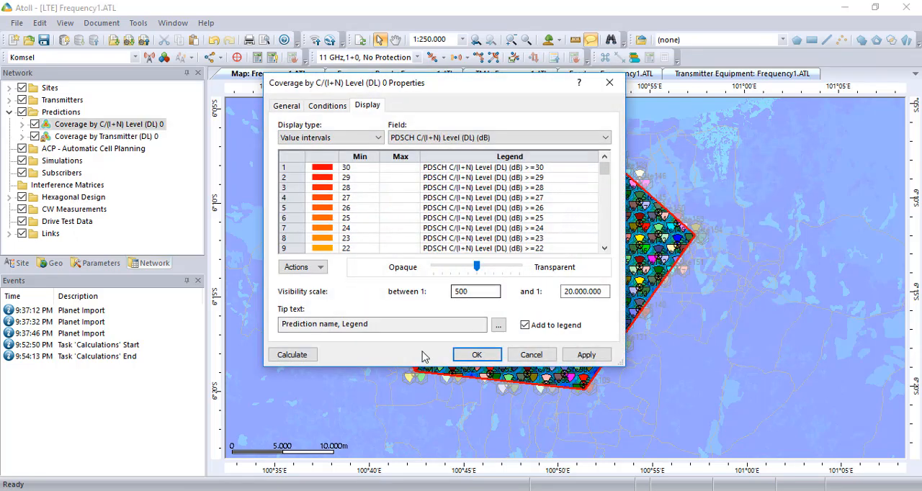
{"action": "left_click", "coordinate": [305, 358]}
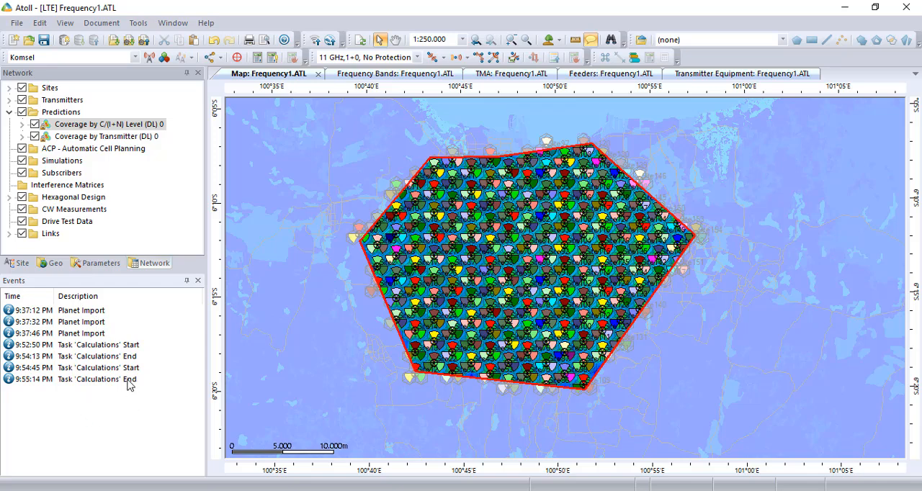
Start a new prediction in the Predictions folder and review the available standard prediction types, from Coverage by Transmitter (DL) to Cell Identifier Collision Zones (DL)
{"action": "left_click", "coordinate": [64, 117]}
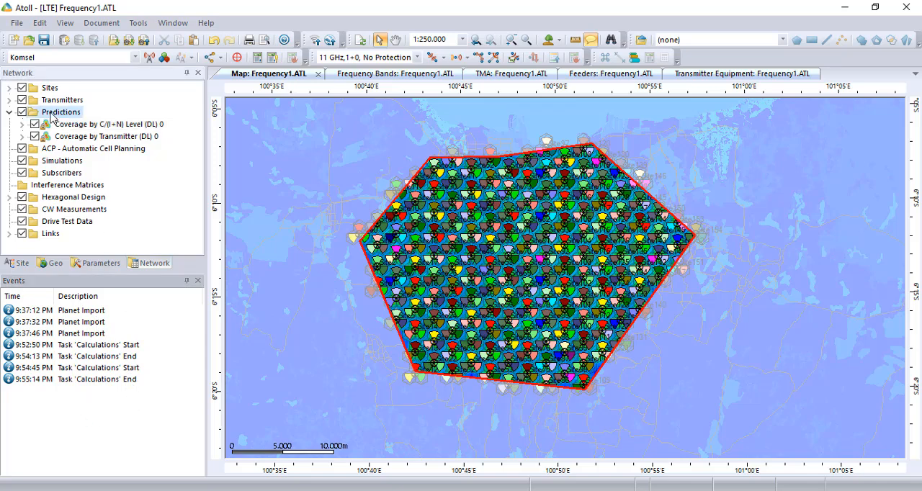
{"action": "right_click", "coordinate": [64, 119]}
{"action": "left_click", "coordinate": [70, 122]}
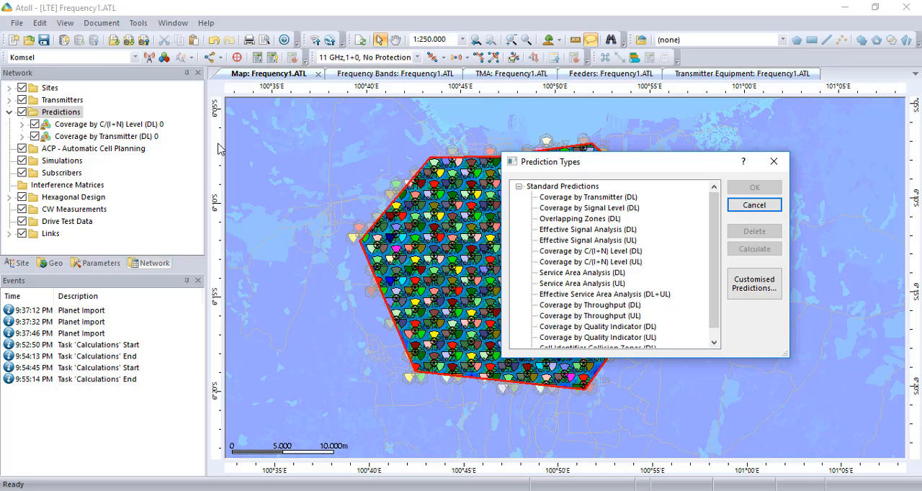
{"action": "left_click", "coordinate": [571, 294]}
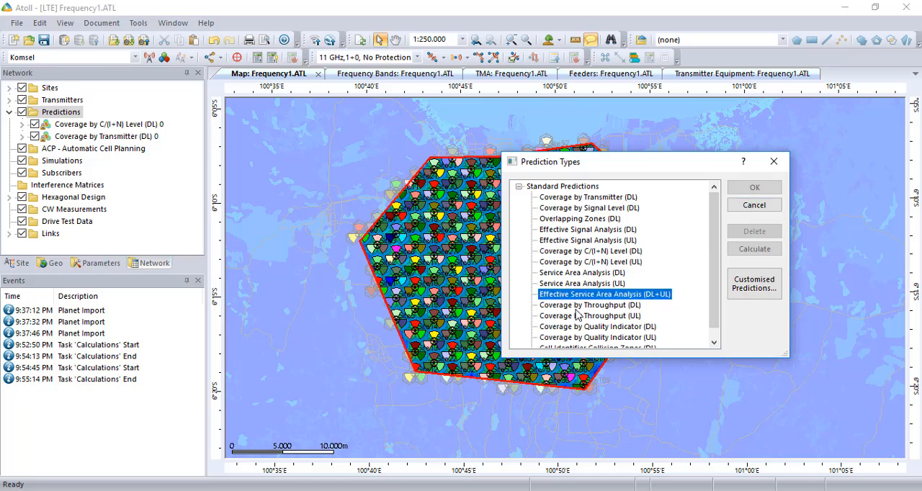
{"action": "scroll", "coordinate": [578, 317], "scroll_direction": "up", "scroll_amount": 1}
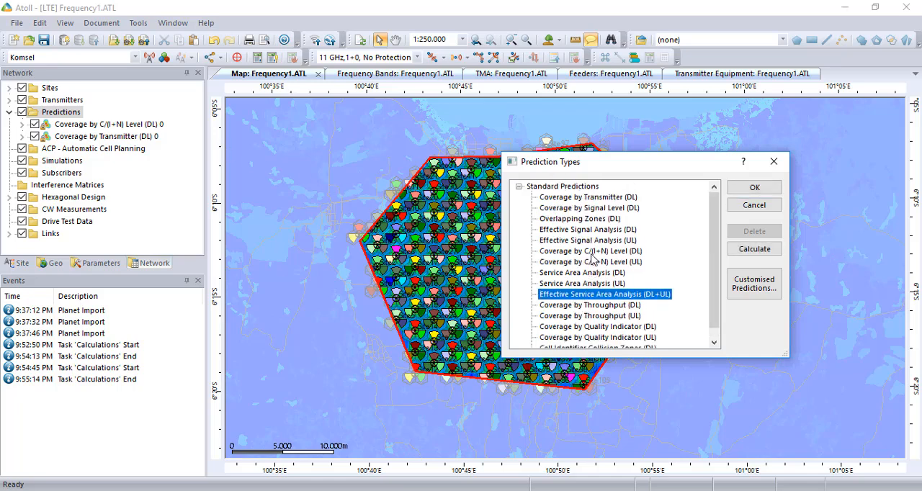
{"action": "scroll", "coordinate": [599, 317], "scroll_direction": "down", "scroll_amount": 1}
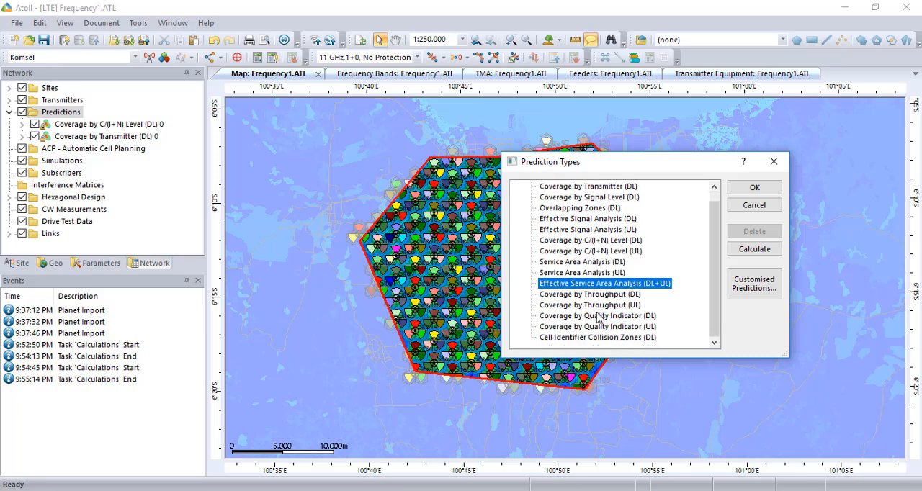
{"action": "scroll", "coordinate": [599, 319], "scroll_direction": "up", "scroll_amount": 1}
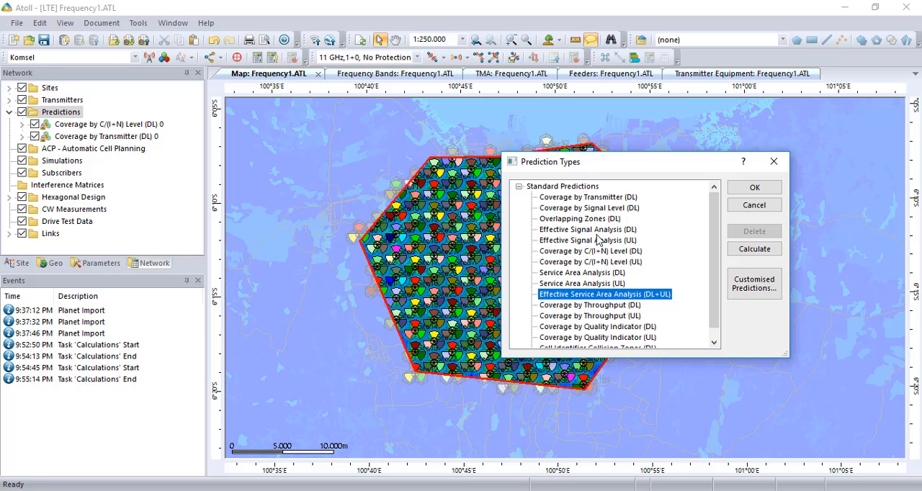
{"action": "scroll", "coordinate": [596, 239], "scroll_direction": "down", "scroll_amount": 1}
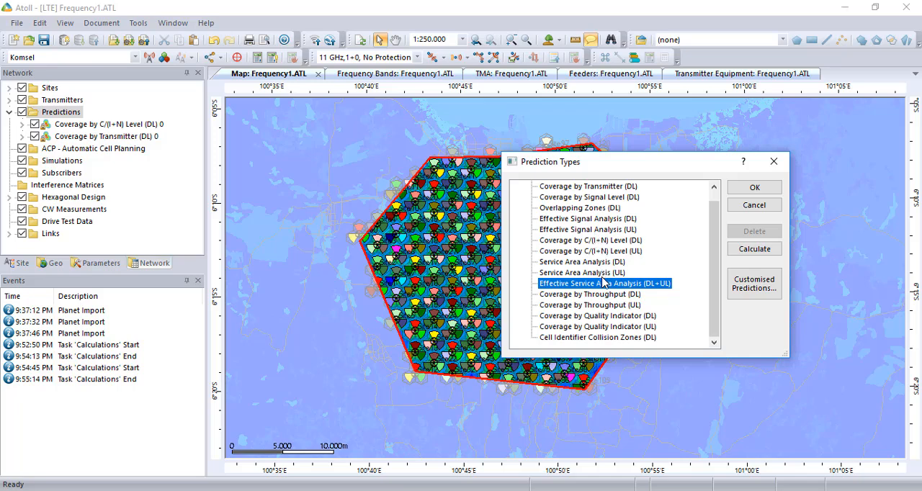
{"action": "left_click", "coordinate": [606, 295]}
{"action": "scroll", "coordinate": [608, 306], "scroll_direction": "up", "scroll_amount": 1}
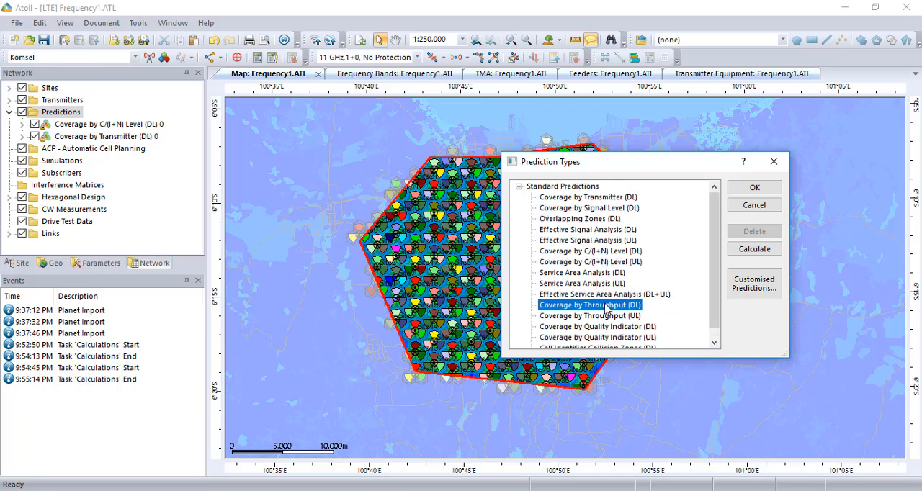
{"action": "left_click", "coordinate": [519, 187]}
{"action": "left_click", "coordinate": [520, 186]}
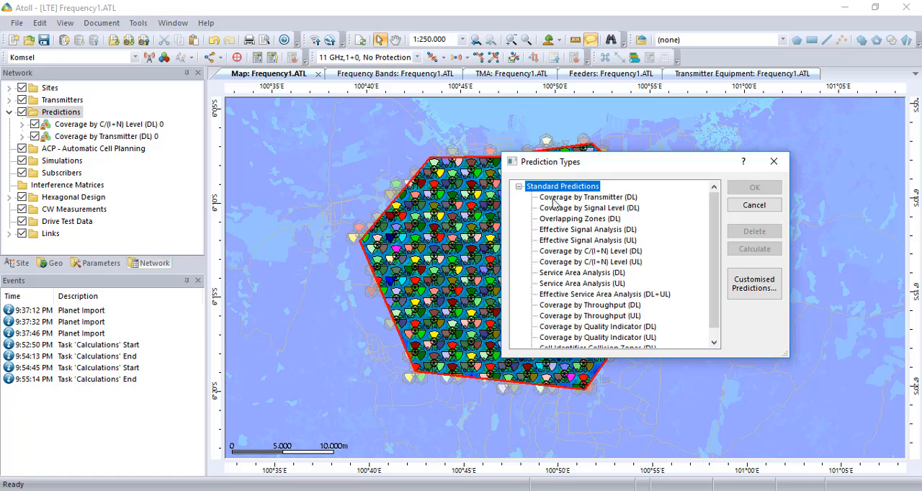
Add a Coverage by Signal Level (DL) prediction and calculate it with its default Best Signal Level (dBm) value intervals
{"action": "left_click", "coordinate": [568, 208]}
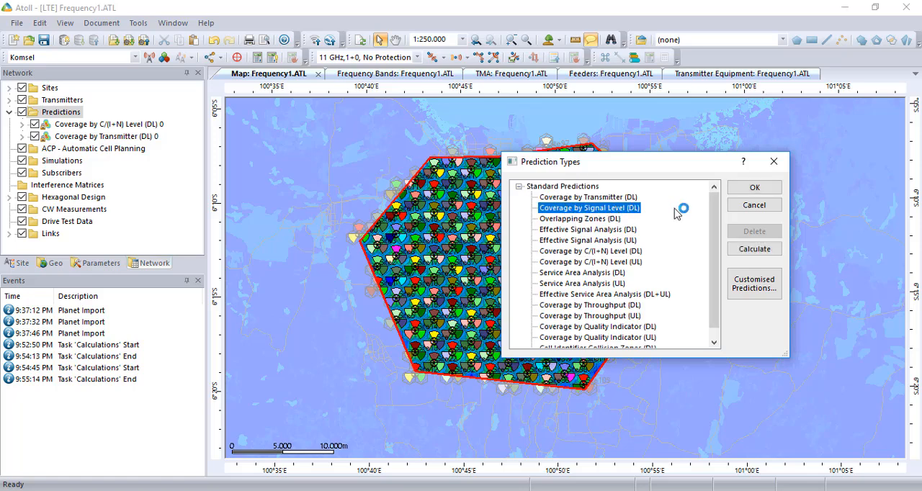
{"action": "left_click", "coordinate": [754, 189]}
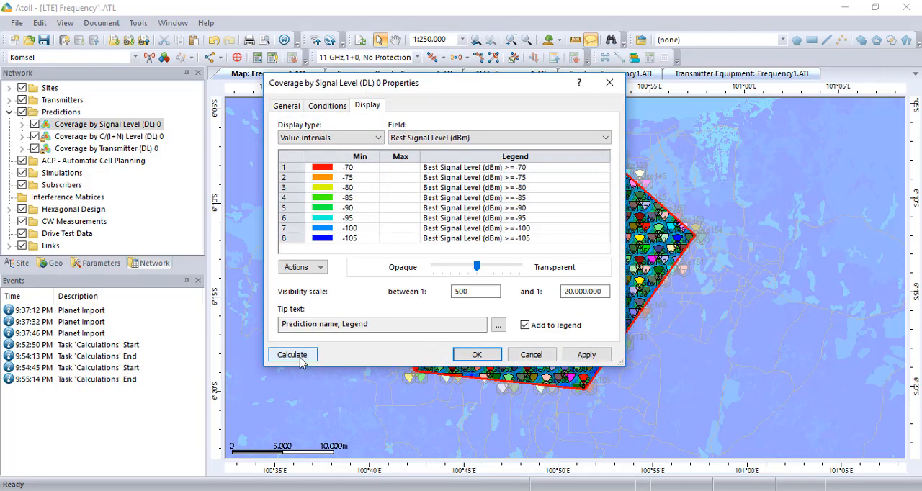
{"action": "left_click", "coordinate": [301, 357]}
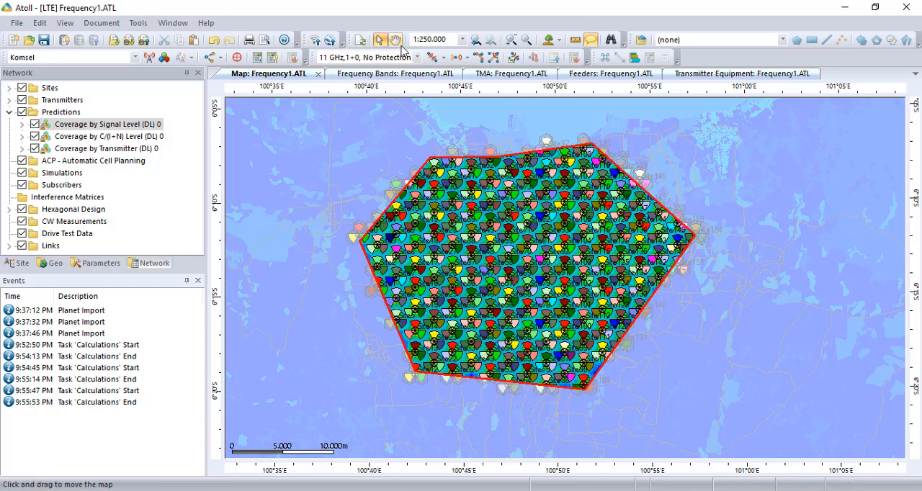
Examine the signal level coverage around the zone's northwestern sites at a map scale of 1:50.000
{"action": "left_click", "coordinate": [511, 40]}
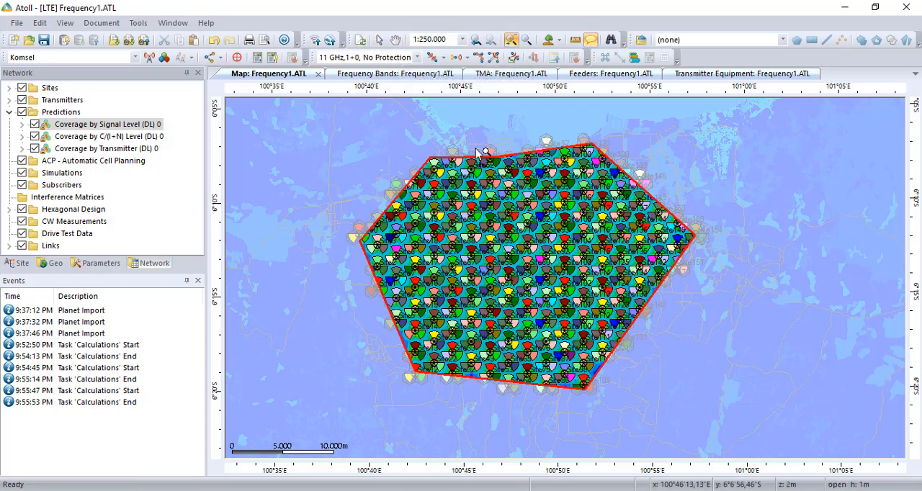
{"action": "left_click", "coordinate": [434, 166]}
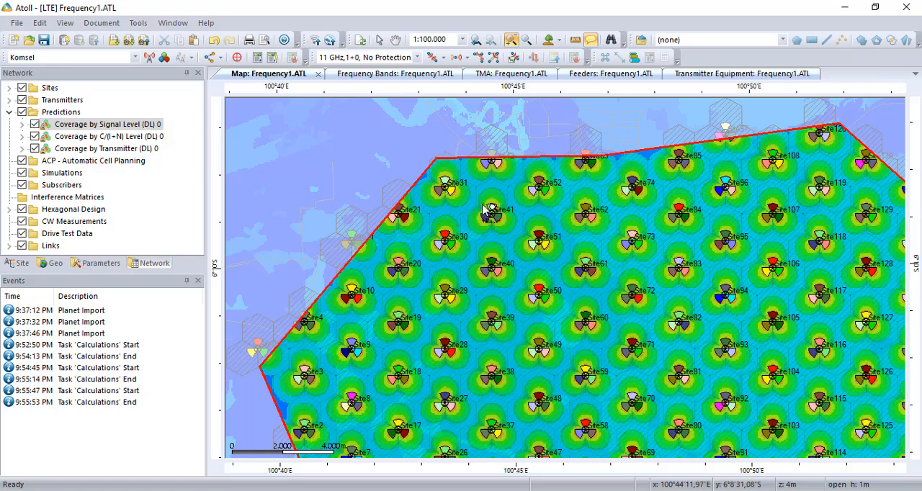
{"action": "left_click", "coordinate": [581, 214]}
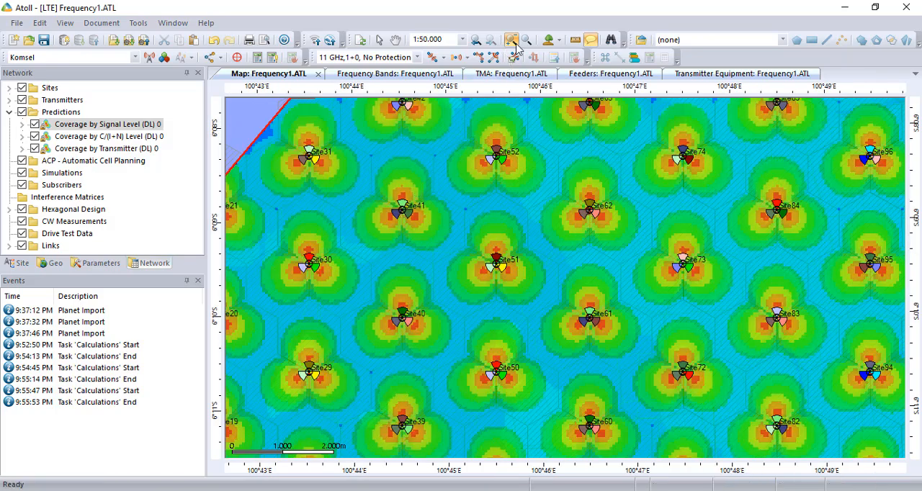
Inspect the signal level coverage across the zone, from the northern sites along the eastern boundary and down to the southern sites
{"action": "left_click", "coordinate": [396, 39]}
{"action": "left_click_drag", "start_coordinate": [382, 190], "coordinate": [381, 238]}
{"action": "left_click_drag", "start_coordinate": [541, 303], "coordinate": [430, 265]}
{"action": "left_click_drag", "start_coordinate": [566, 334], "coordinate": [424, 333]}
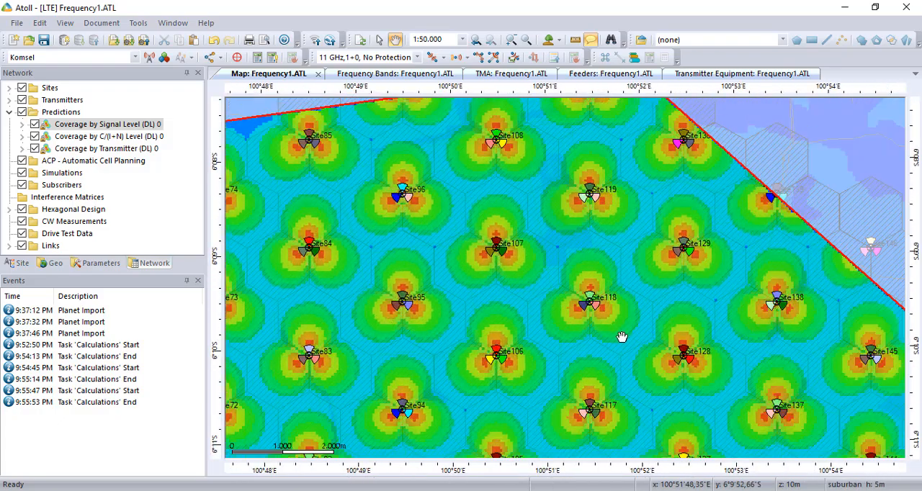
{"action": "left_click_drag", "start_coordinate": [622, 339], "coordinate": [586, 249]}
{"action": "left_click_drag", "start_coordinate": [594, 329], "coordinate": [500, 270]}
{"action": "left_click_drag", "start_coordinate": [598, 342], "coordinate": [554, 304]}
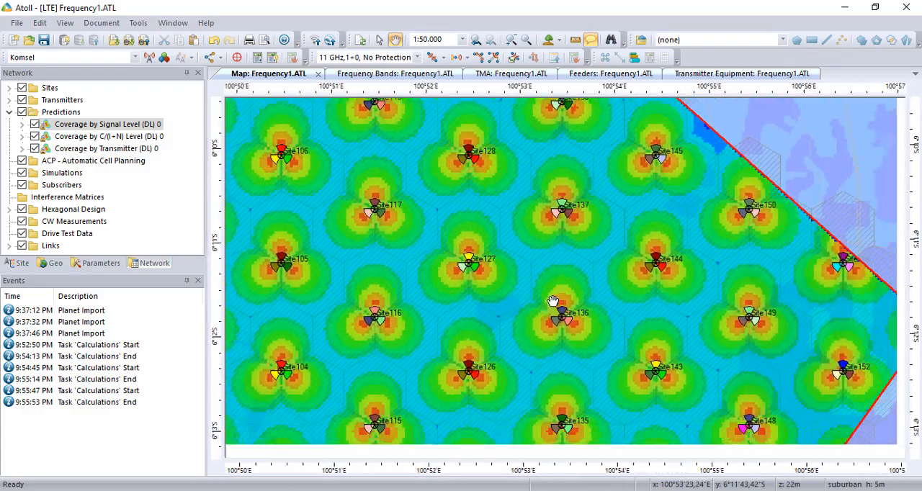
{"action": "left_click_drag", "start_coordinate": [540, 345], "coordinate": [472, 216]}
{"action": "left_click_drag", "start_coordinate": [496, 314], "coordinate": [476, 262]}
{"action": "left_click_drag", "start_coordinate": [402, 359], "coordinate": [459, 280]}
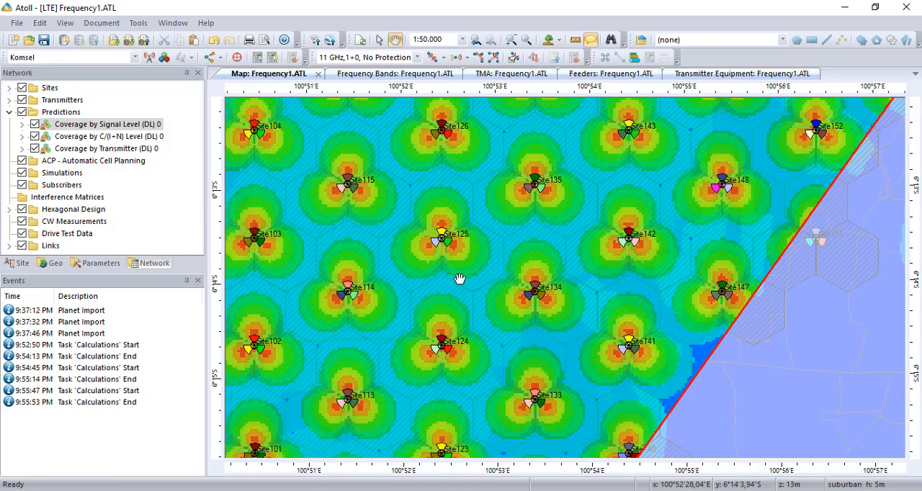
{"action": "left_click_drag", "start_coordinate": [411, 375], "coordinate": [513, 312]}
{"action": "left_click_drag", "start_coordinate": [448, 341], "coordinate": [602, 242]}
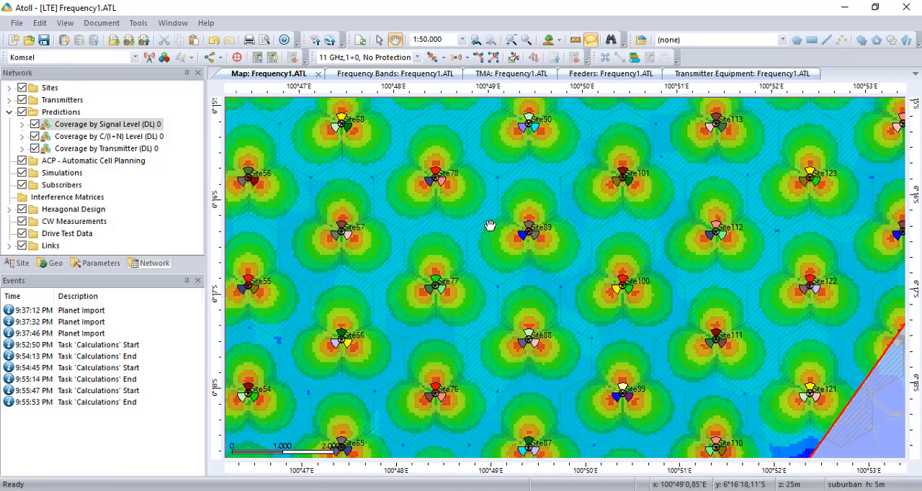